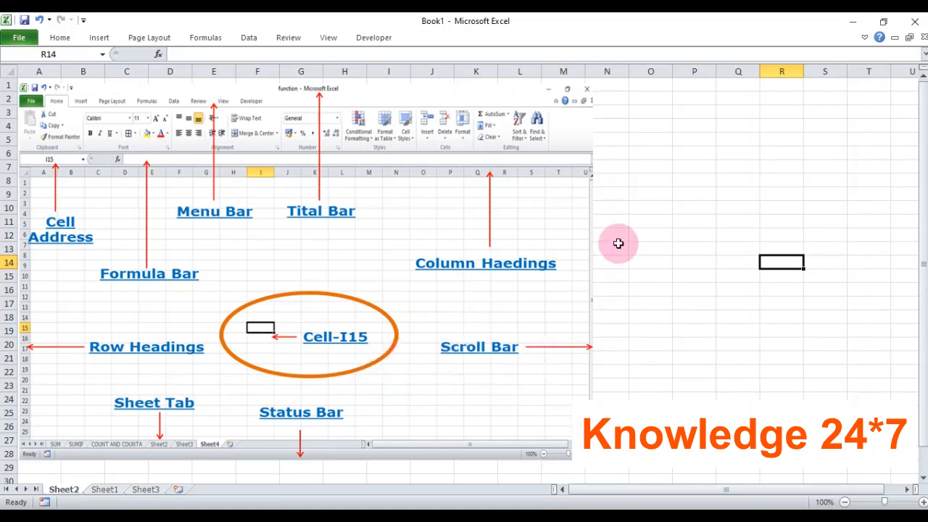
Restore the full ribbon display and create a new blank workbook.
{"action": "mouse_move", "coordinate": [922, 97]}
{"action": "left_mouse_down"}
{"action": "mouse_move", "coordinate": [918, 103]}
{"action": "mouse_move", "coordinate": [925, 88]}
{"action": "left_mouse_up"}
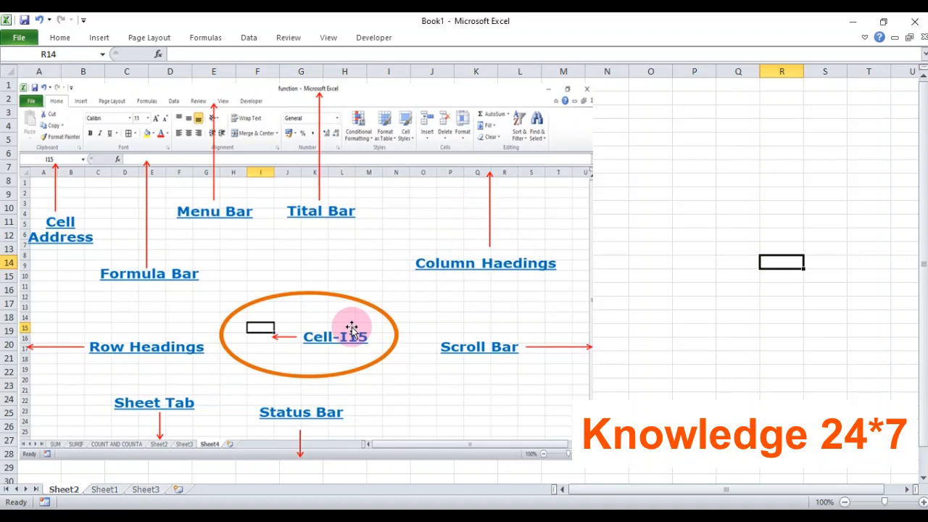
{"action": "double_click", "coordinate": [60, 38]}
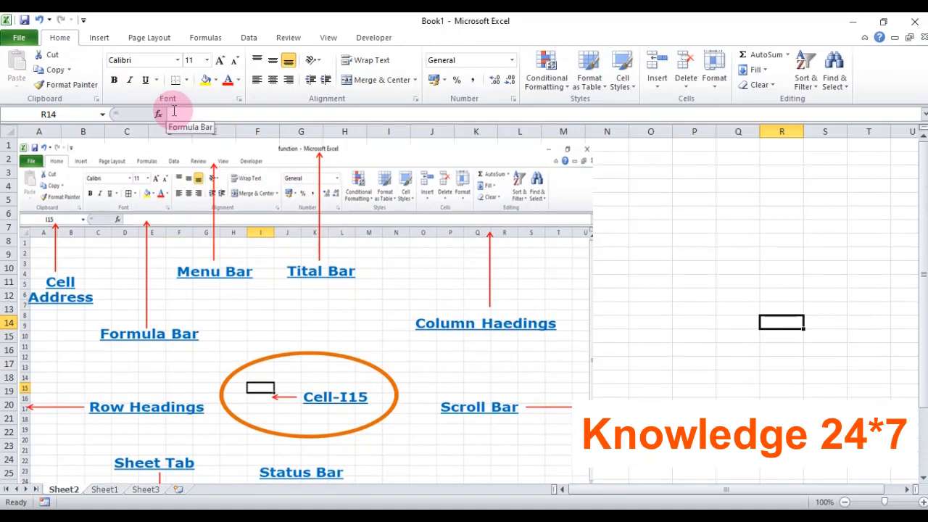
{"action": "left_click", "coordinate": [17, 38]}
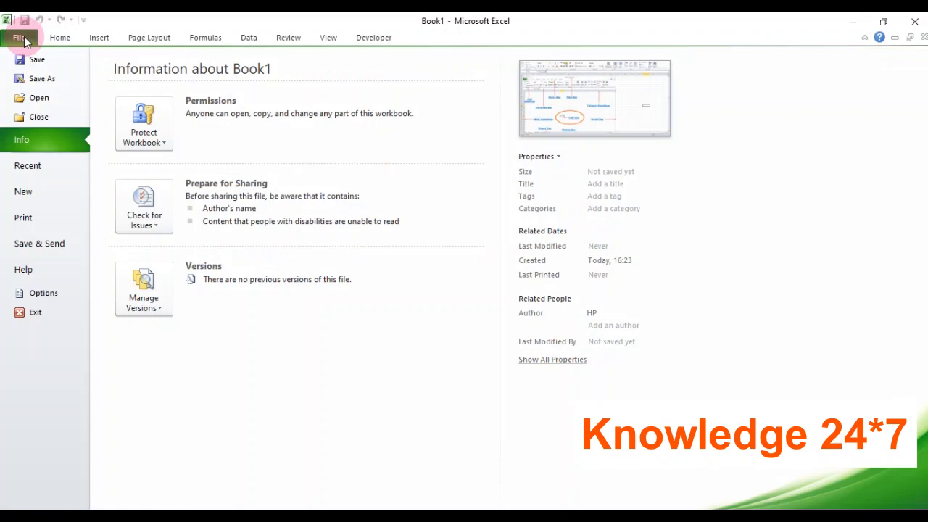
{"action": "left_click", "coordinate": [23, 190]}
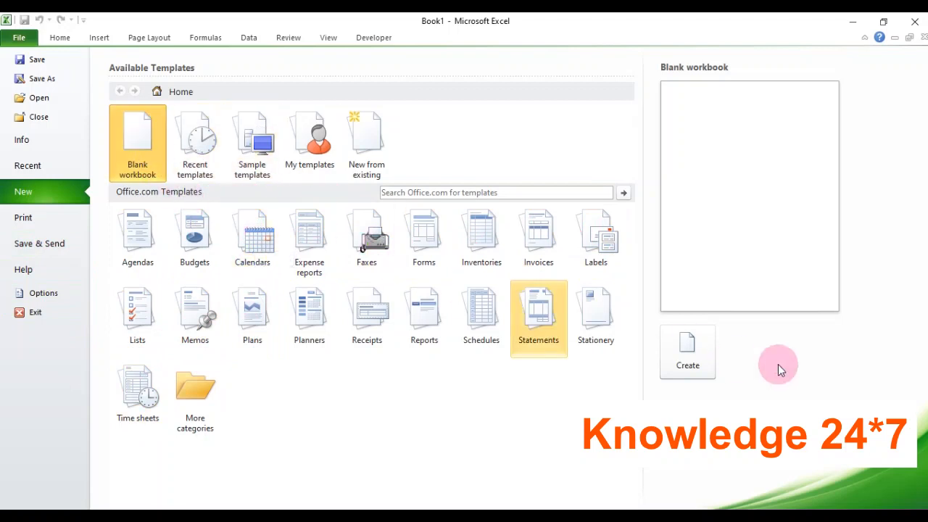
{"action": "left_click", "coordinate": [685, 355]}
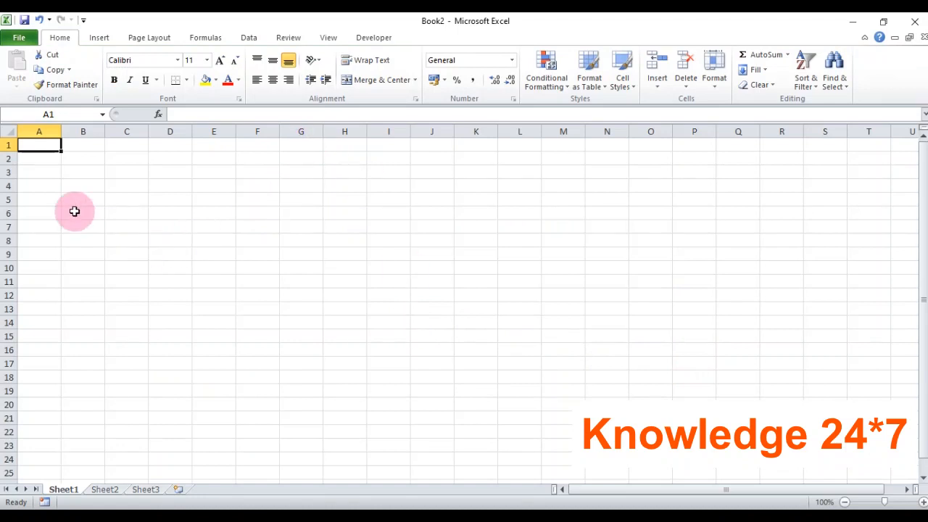
Look at Sheet2 of the new workbook and return to Sheet1.
{"action": "left_click", "coordinate": [81, 295]}
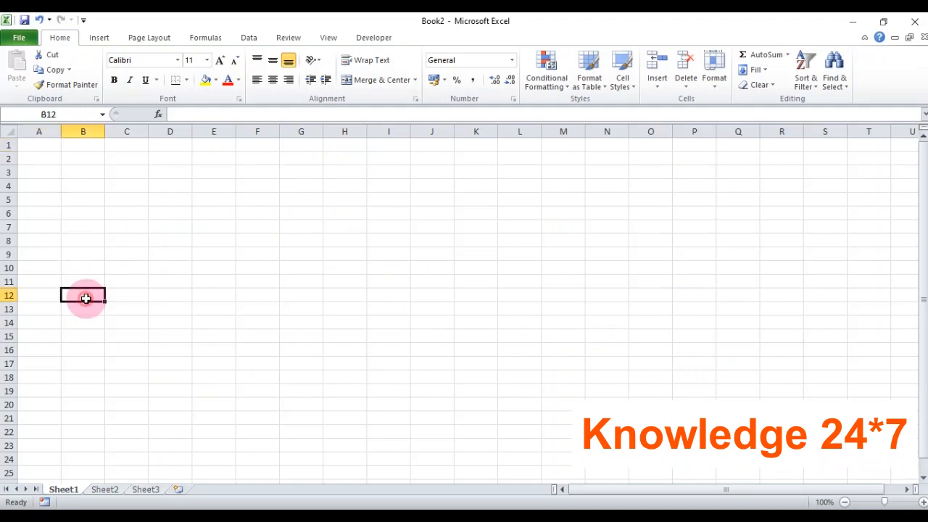
{"action": "left_click", "coordinate": [106, 490]}
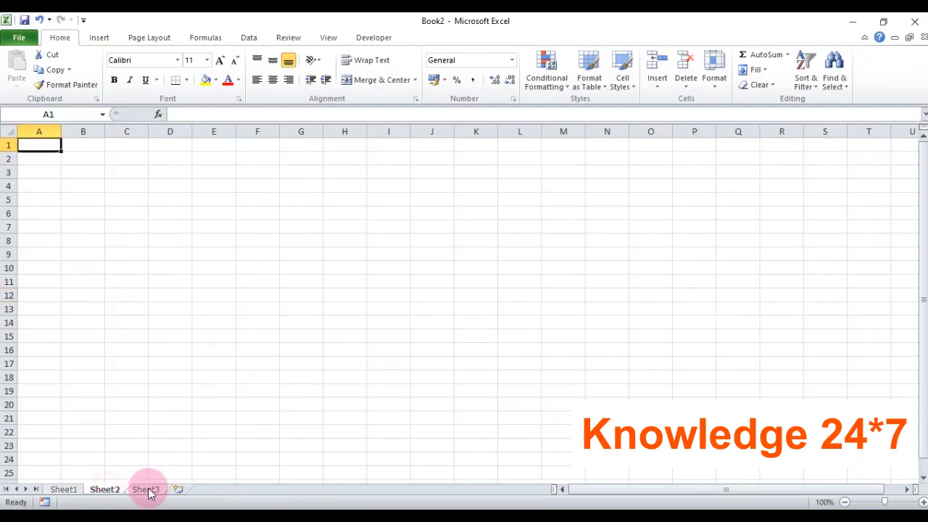
{"action": "left_click", "coordinate": [73, 490]}
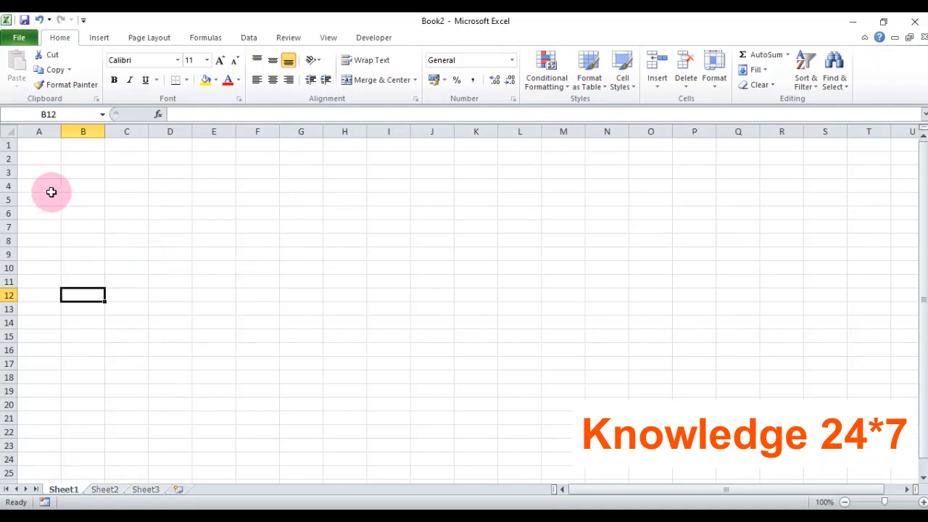
Enter the number 455 in cell D4 of Sheet1.
{"action": "left_click", "coordinate": [65, 157]}
{"action": "left_click", "coordinate": [45, 154]}
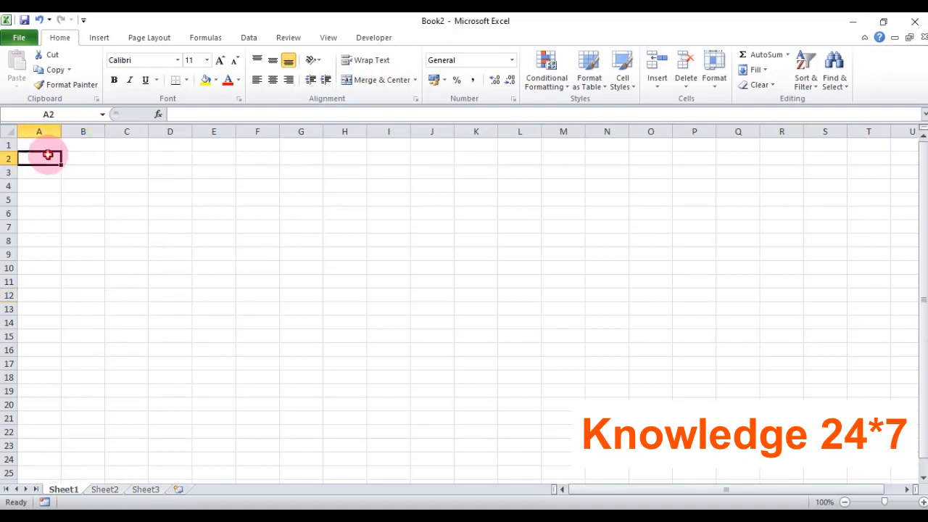
{"action": "left_click", "coordinate": [45, 145]}
{"action": "left_click", "coordinate": [158, 181]}
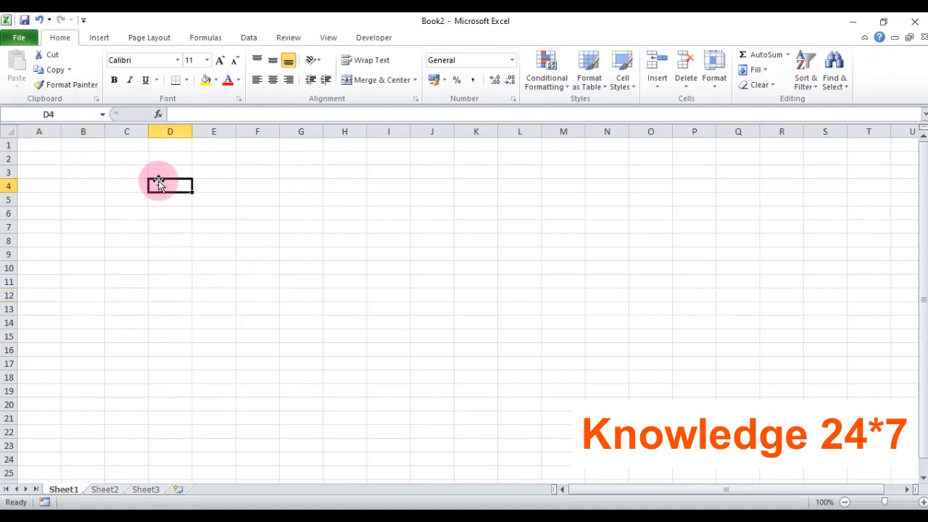
{"action": "type", "text": "455"}
{"action": "key", "text": "Return"}
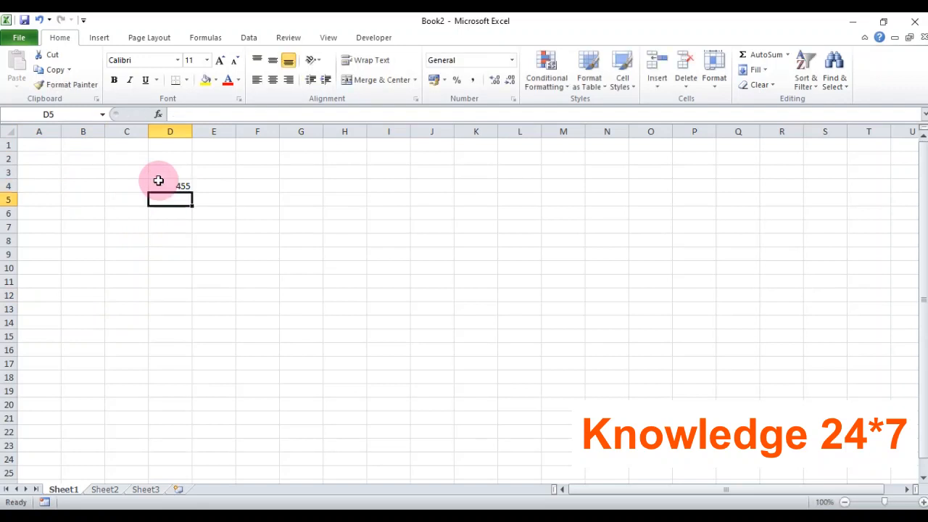
Replace the number in cell D4 with the text Abcd.
{"action": "left_click", "coordinate": [166, 188]}
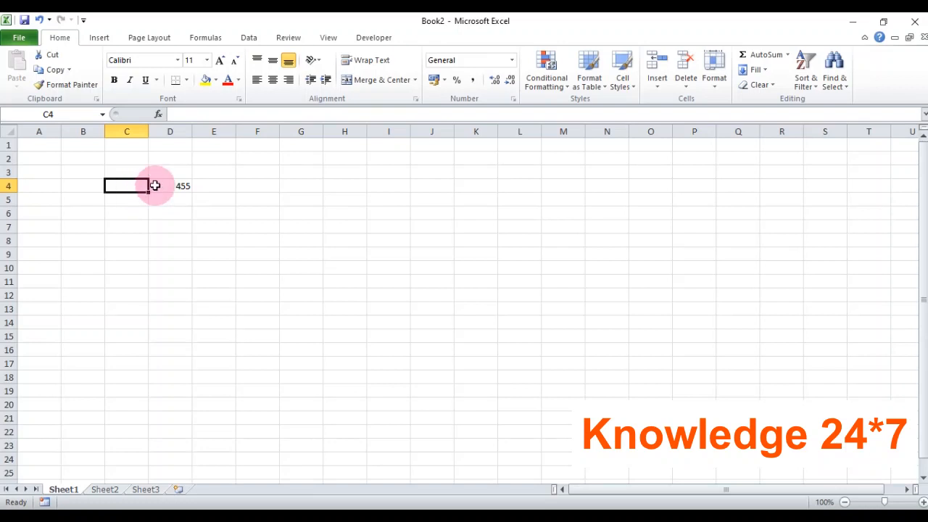
{"action": "left_click", "coordinate": [158, 185]}
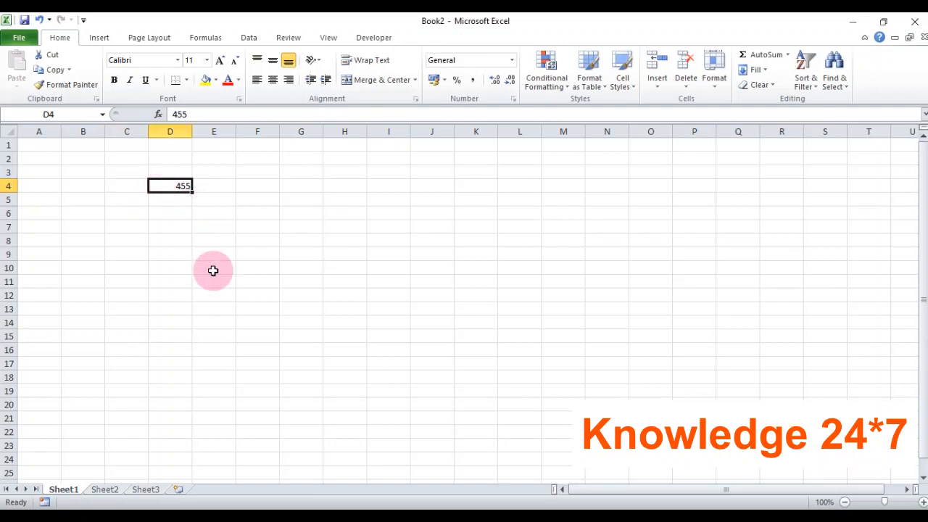
{"action": "type", "text": "Abcd"}
{"action": "key", "text": "Return"}
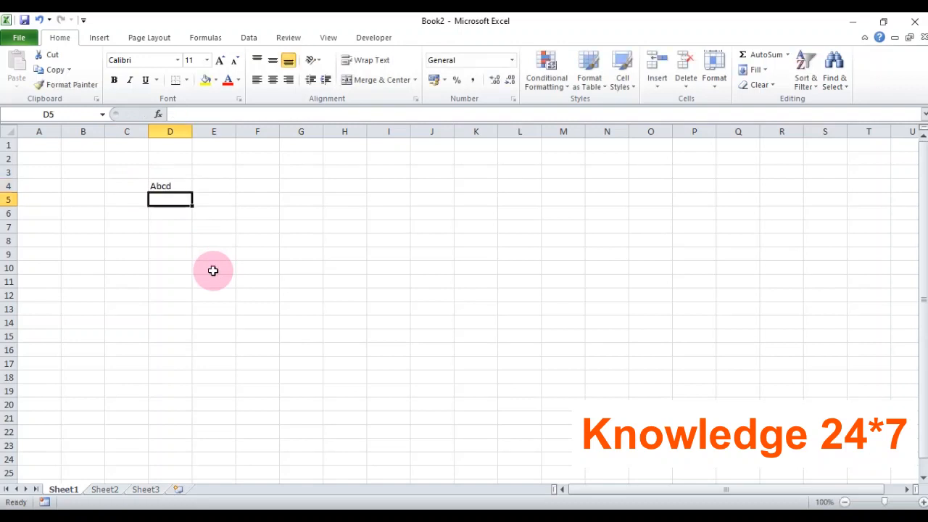
Enter the number 47857 in cell E4, beside the Abcd entry.
{"action": "left_click", "coordinate": [213, 225]}
{"action": "left_click", "coordinate": [205, 184]}
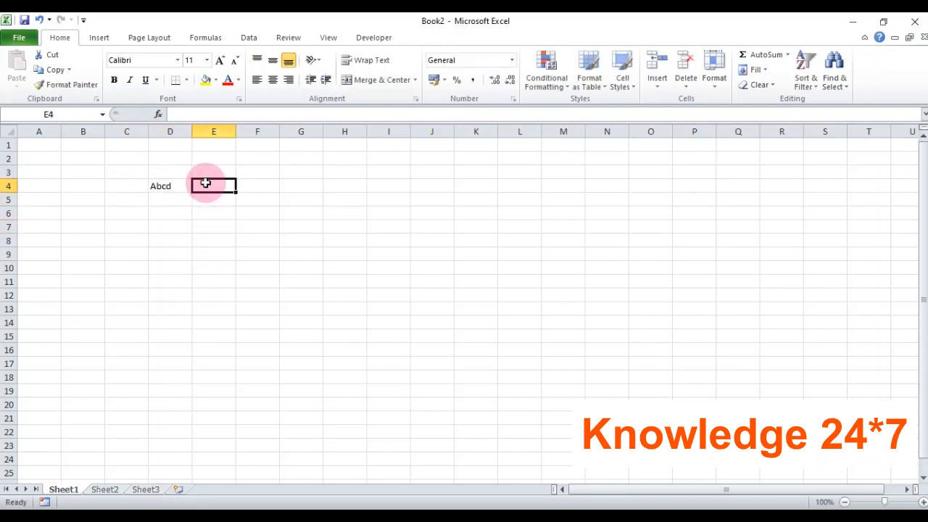
{"action": "type", "text": "47857"}
{"action": "key", "text": "Return"}
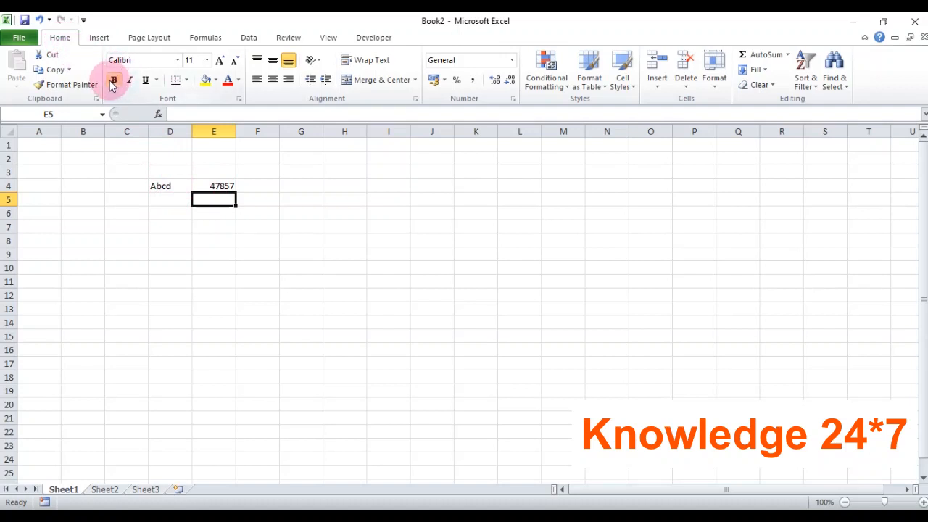
{"action": "left_click", "coordinate": [166, 197]}
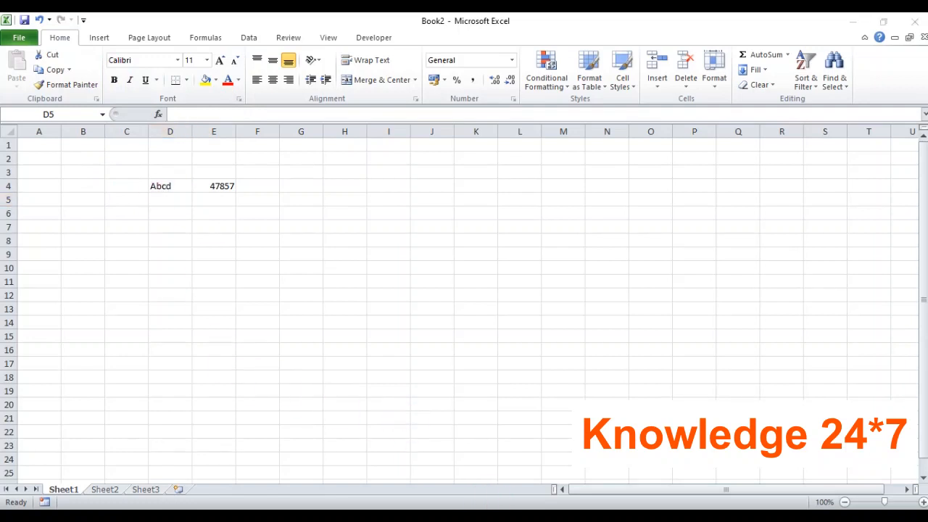
Switch to the Book1 workbook and copy the coding team table in A1:C9 of Sheet1.
{"action": "left_click", "coordinate": [486, 517]}
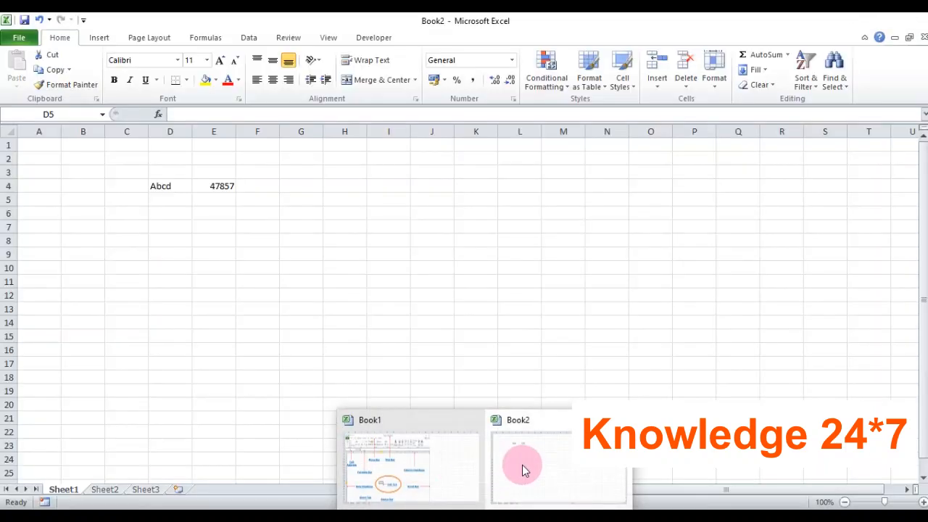
{"action": "left_click", "coordinate": [451, 468]}
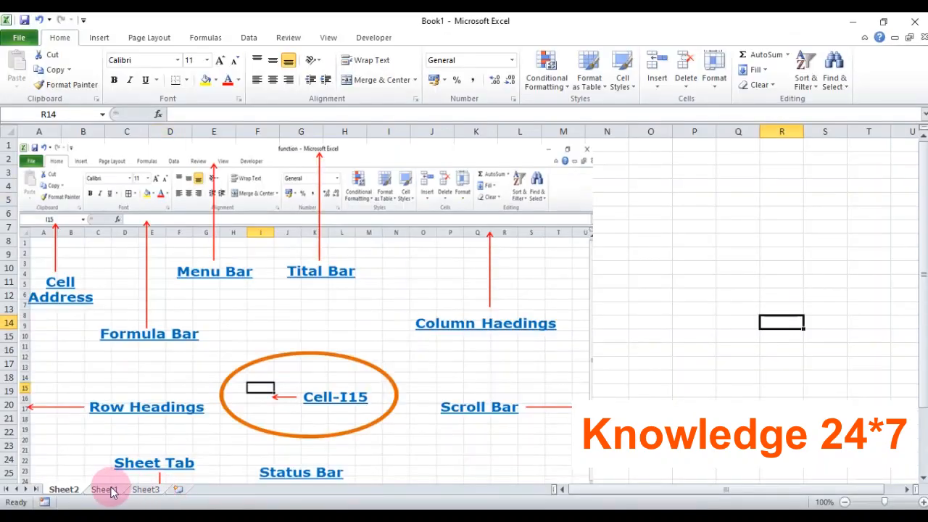
{"action": "left_click", "coordinate": [109, 490]}
{"action": "mouse_move", "coordinate": [86, 146]}
{"action": "left_mouse_down"}
{"action": "mouse_move", "coordinate": [114, 206]}
{"action": "mouse_move", "coordinate": [201, 234]}
{"action": "mouse_move", "coordinate": [201, 249]}
{"action": "left_mouse_up"}
{"action": "key", "text": "ctrl+c"}
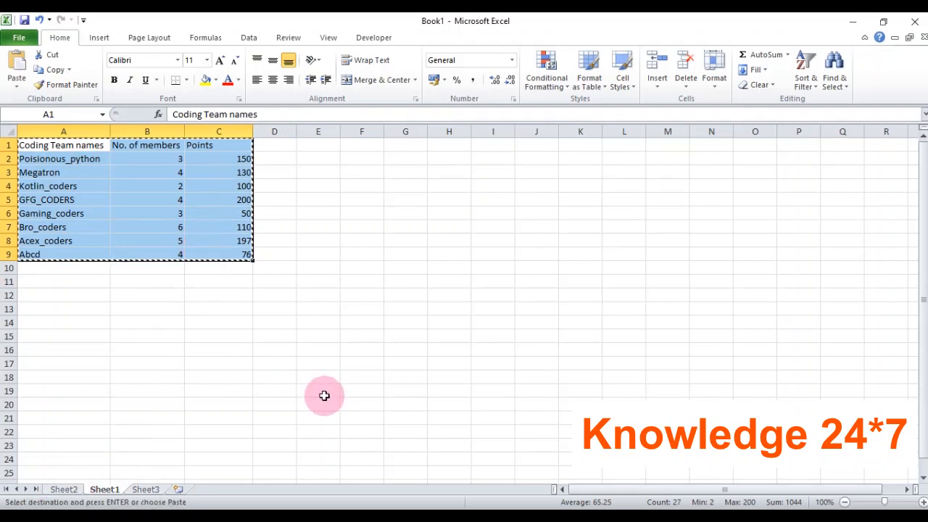
Return to the Book2 workbook, clear the sample entries in D4:H4 and select cell A1.
{"action": "left_click", "coordinate": [535, 473]}
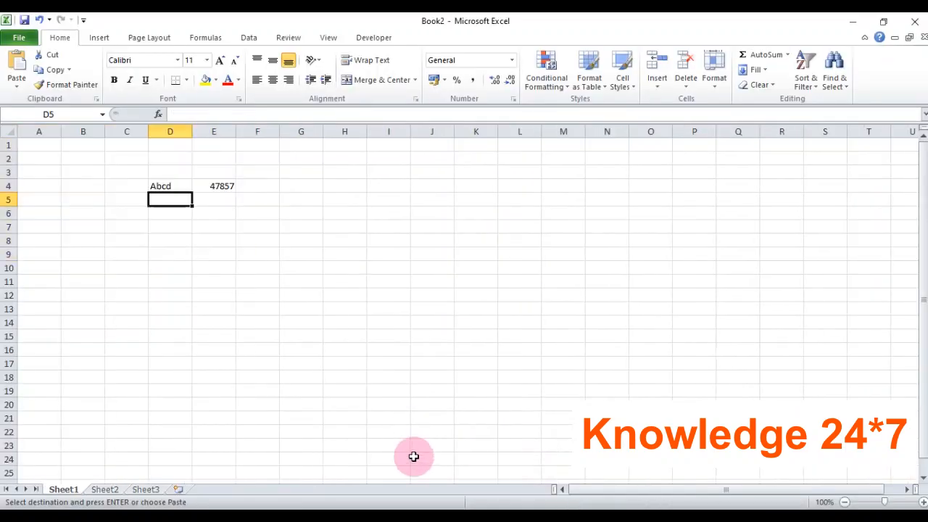
{"action": "left_click_drag", "start_coordinate": [166, 186], "coordinate": [340, 186]}
{"action": "key", "text": "Escape"}
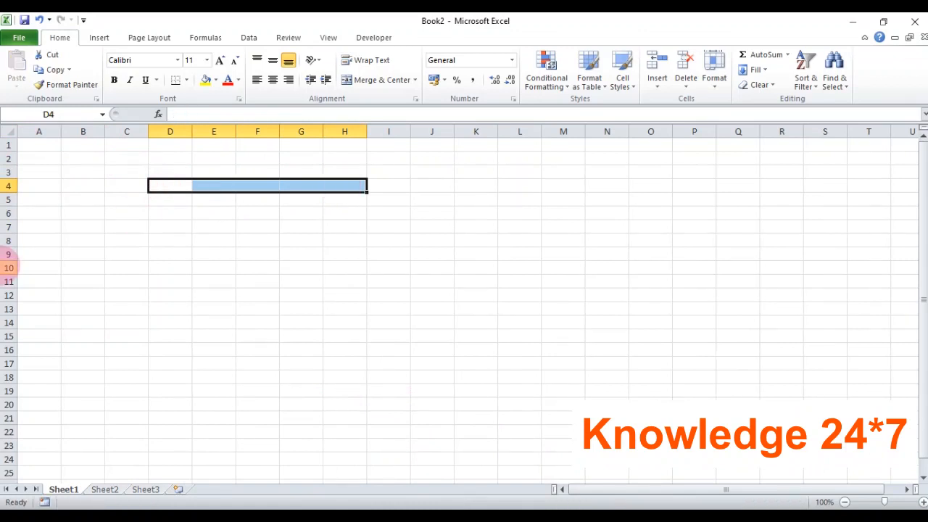
{"action": "left_click", "coordinate": [45, 146]}
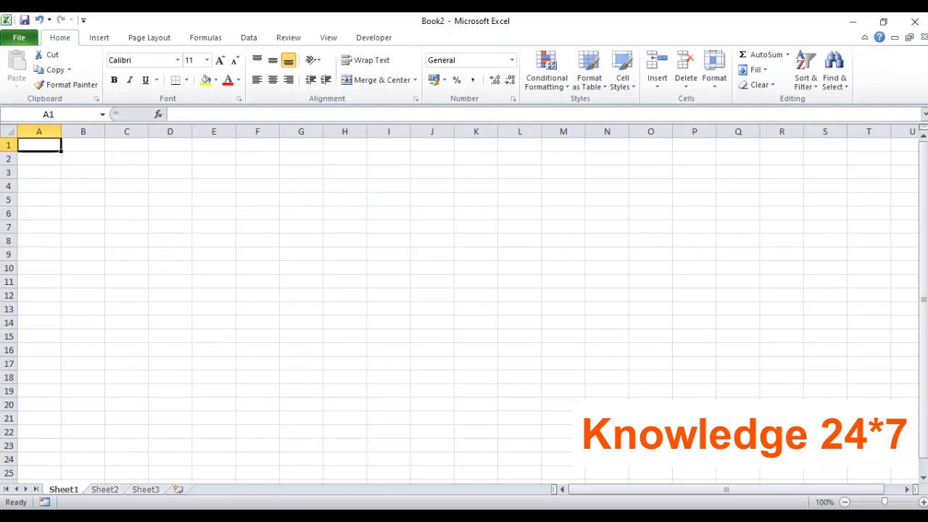
Copy the whole coding team table A1:C9 from Sheet1 of the Book1 workbook.
{"action": "left_click", "coordinate": [543, 472]}
{"action": "left_click", "coordinate": [453, 482]}
{"action": "key", "text": "ctrl+a"}
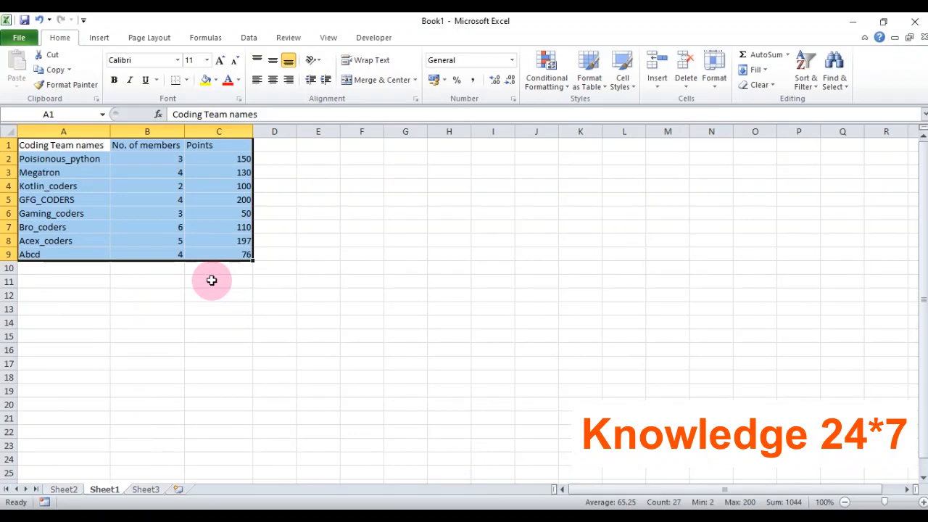
{"action": "key", "text": "ctrl+c"}
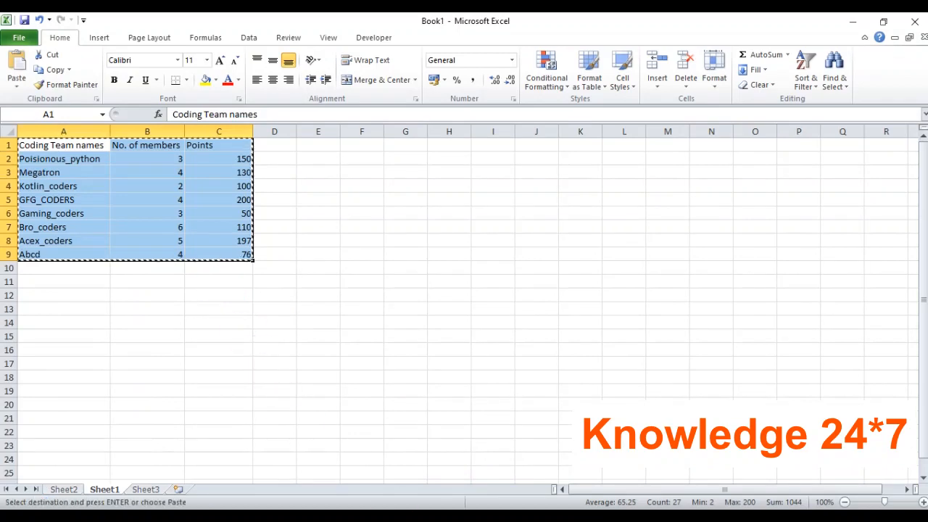
Paste the copied coding team table into Sheet1 of the Book2 workbook, starting at cell A1.
{"action": "left_click", "coordinate": [453, 519]}
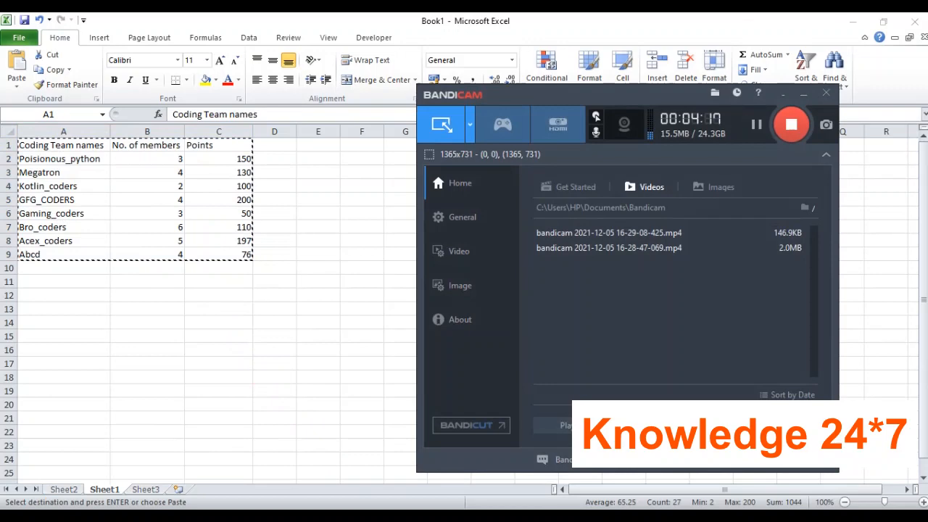
{"action": "left_click", "coordinate": [453, 519]}
{"action": "left_click", "coordinate": [486, 519]}
{"action": "left_click", "coordinate": [552, 480]}
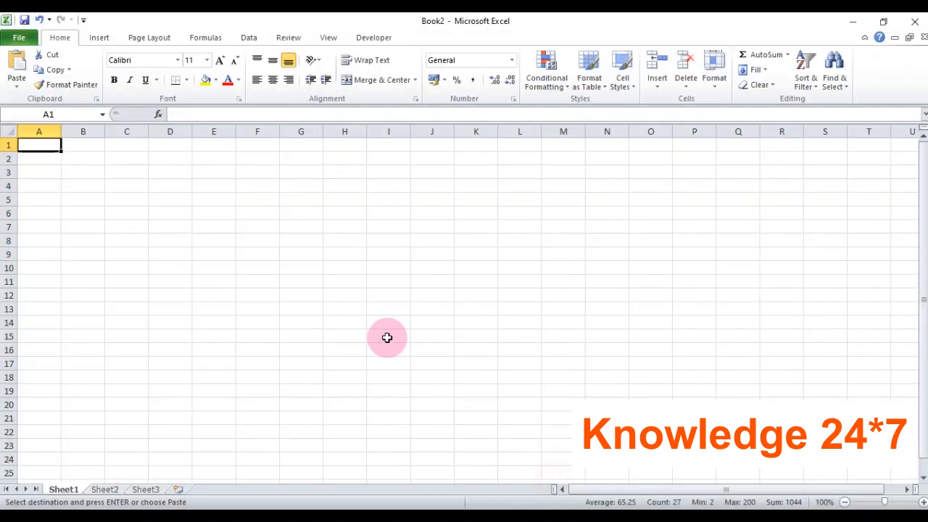
{"action": "key", "text": "ctrl+v"}
{"action": "left_click", "coordinate": [327, 163]}
Autofit the widths of columns A, B and C to the pasted table's contents.
{"action": "double_click", "coordinate": [61, 132]}
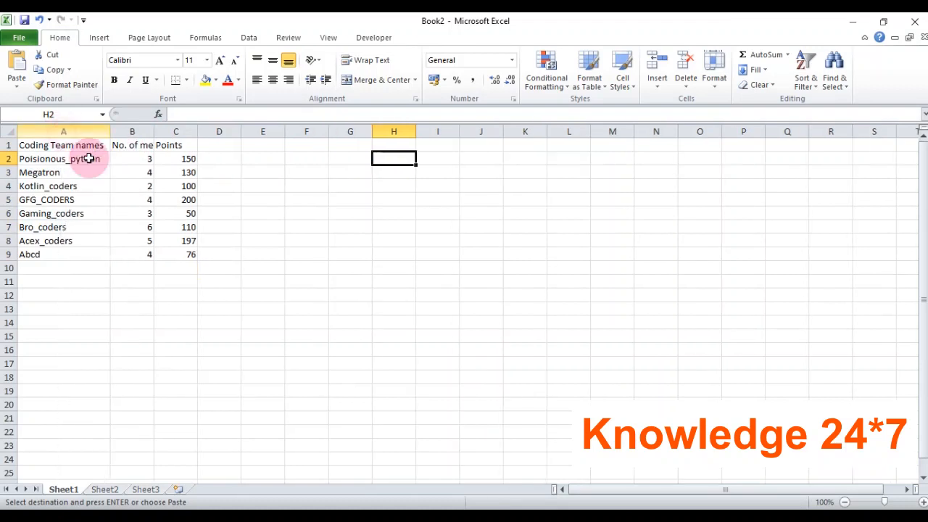
{"action": "double_click", "coordinate": [153, 131]}
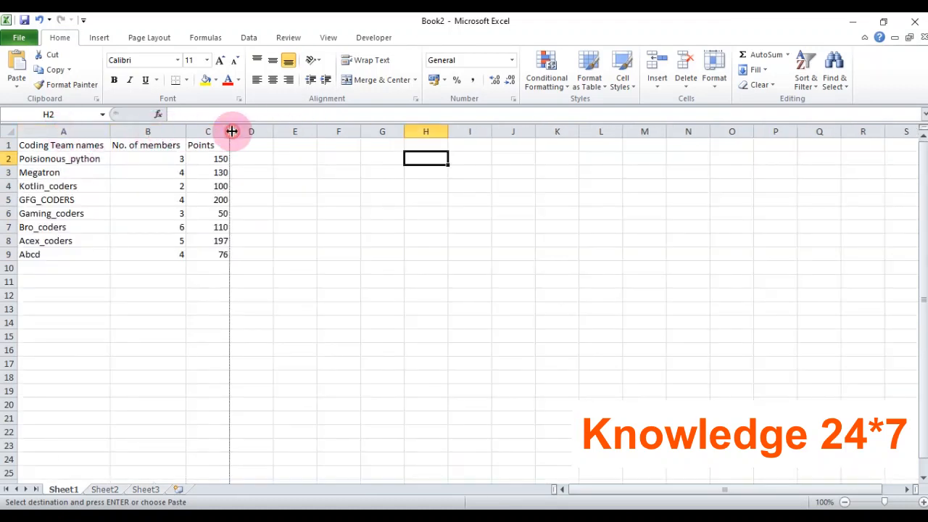
{"action": "double_click", "coordinate": [232, 131]}
{"action": "left_click", "coordinate": [237, 226]}
{"action": "left_click_drag", "start_coordinate": [33, 142], "coordinate": [209, 250]}
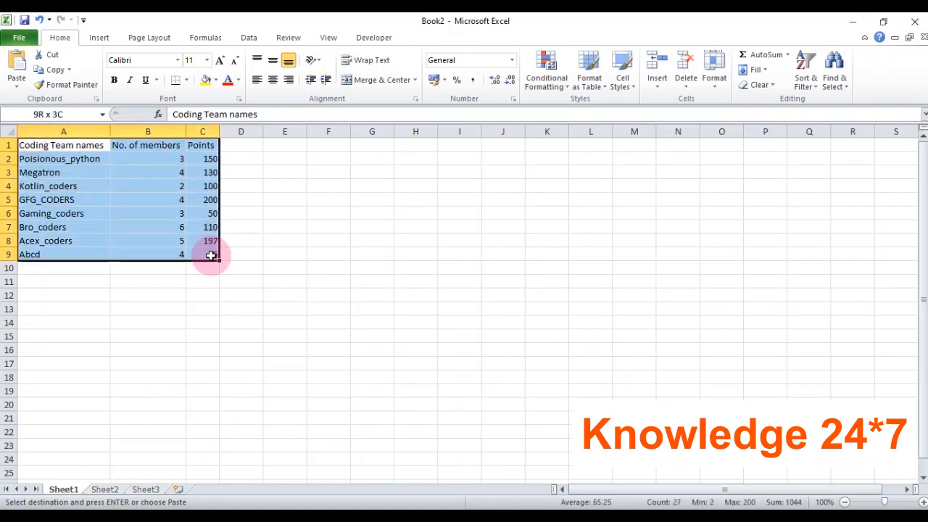
{"action": "left_click", "coordinate": [284, 251]}
{"action": "left_click", "coordinate": [81, 241]}
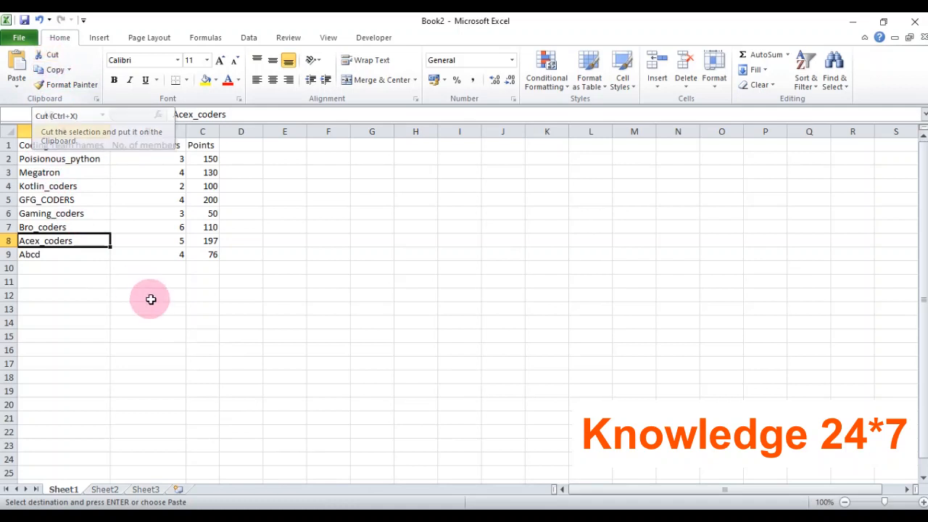
Cut the member count of the Abcd team from cell B9 and paste it into cell E3.
{"action": "left_click", "coordinate": [178, 255]}
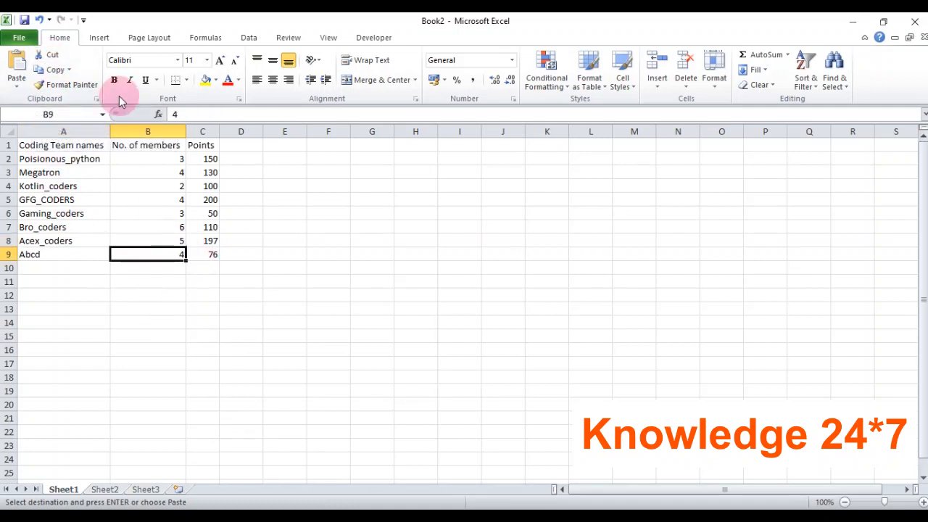
{"action": "left_click", "coordinate": [51, 58]}
{"action": "left_click", "coordinate": [294, 172]}
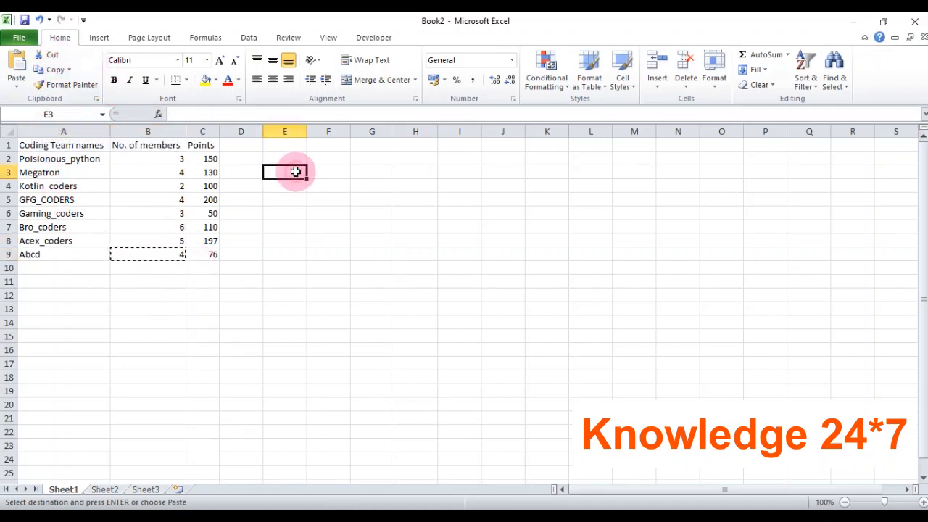
{"action": "left_click", "coordinate": [16, 66]}
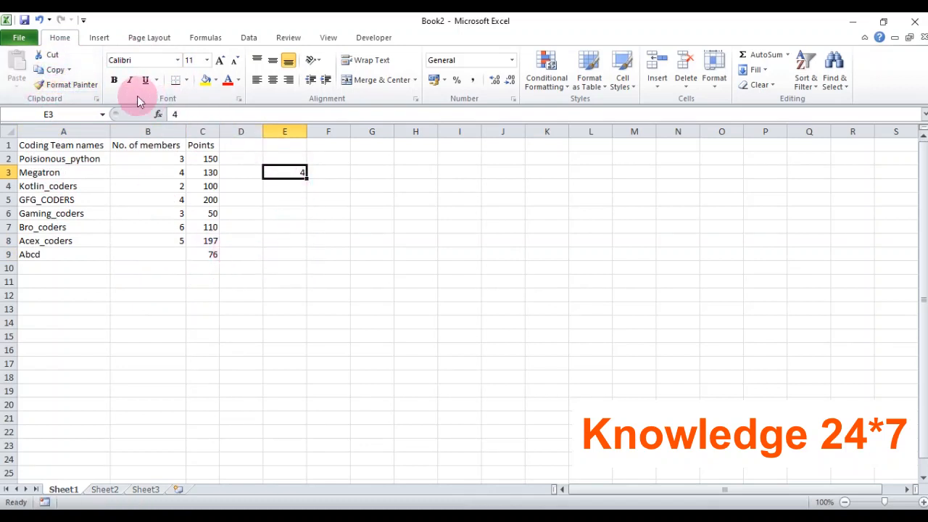
Cut the value from cell E3 and paste it back into cell B9 as the Abcd team's member count.
{"action": "left_click", "coordinate": [54, 56]}
{"action": "left_click", "coordinate": [176, 253]}
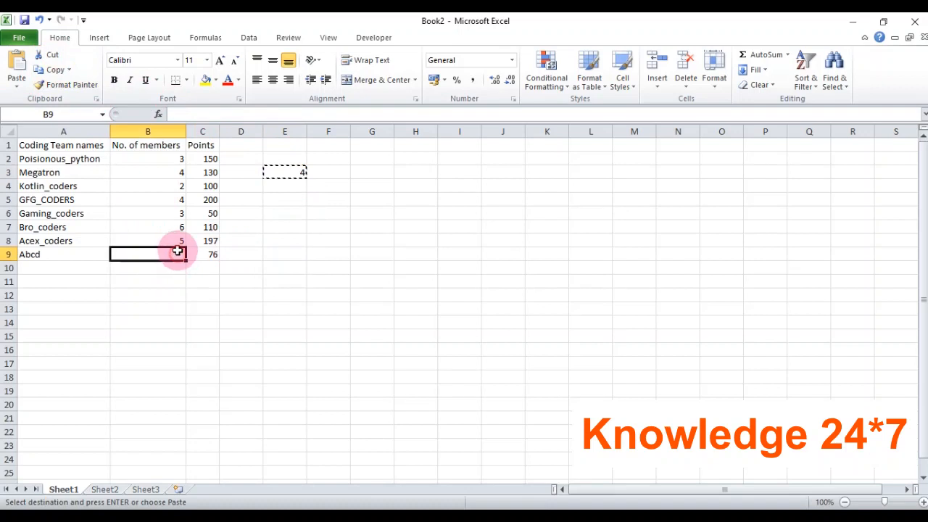
{"action": "left_click", "coordinate": [22, 73]}
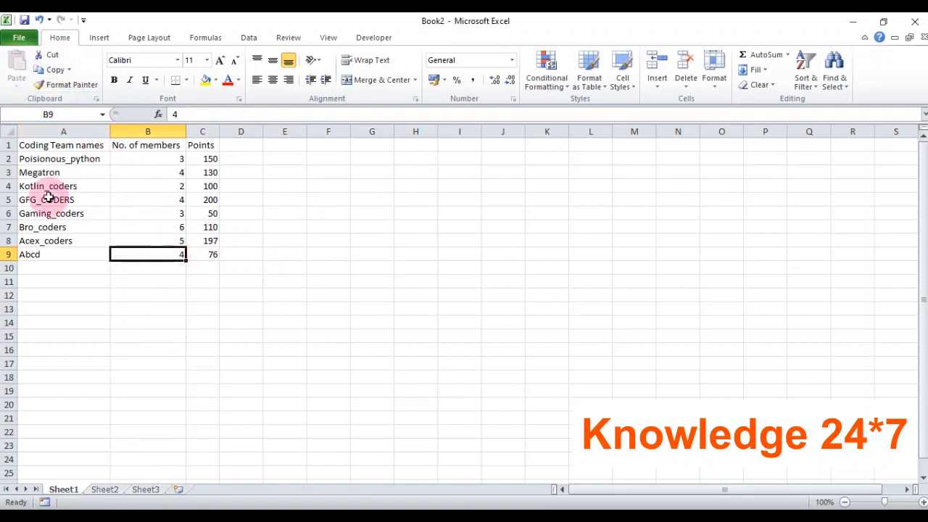
Copy the Abcd team's member count from cell B9 and paste it into cell E2.
{"action": "left_click", "coordinate": [46, 70]}
{"action": "left_click", "coordinate": [279, 158]}
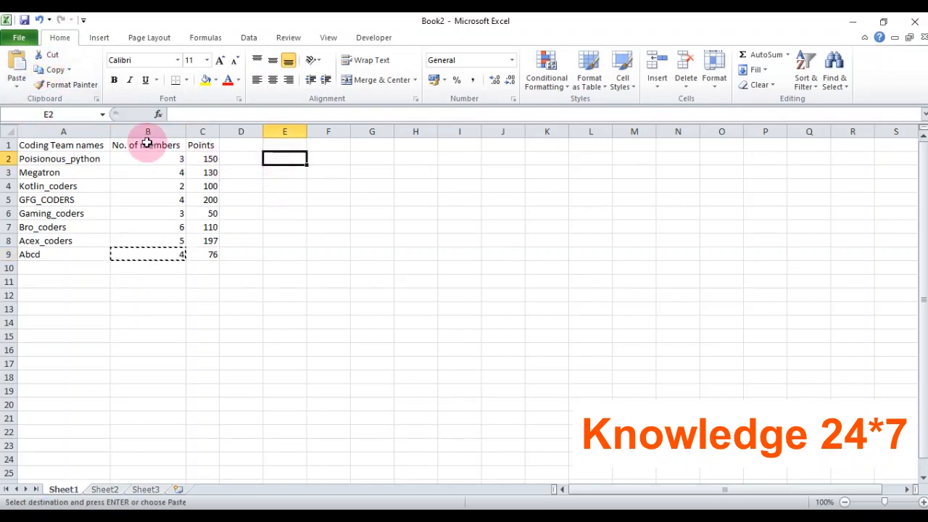
{"action": "left_click", "coordinate": [17, 65]}
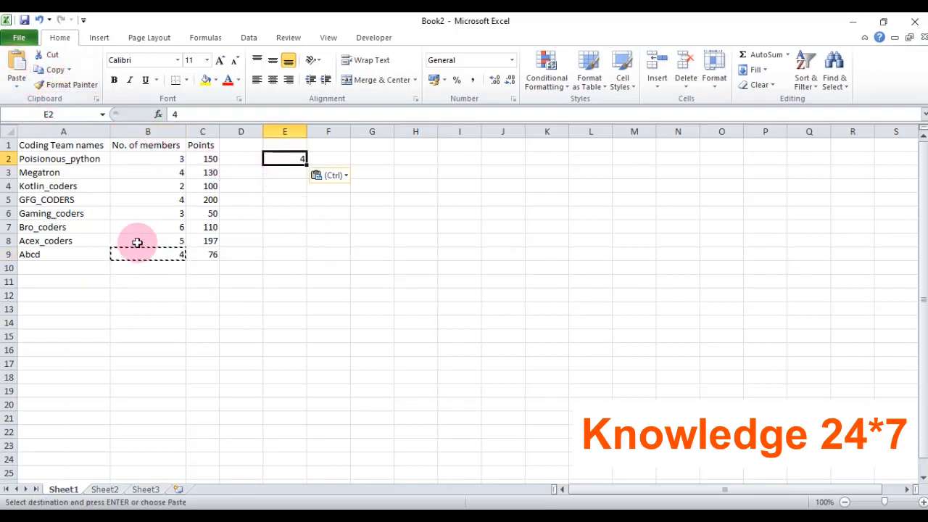
{"action": "key", "text": "Escape"}
Cut the Abcd team's member count from cell B9, paste it into cell E4, and undo the move.
{"action": "left_click", "coordinate": [178, 253]}
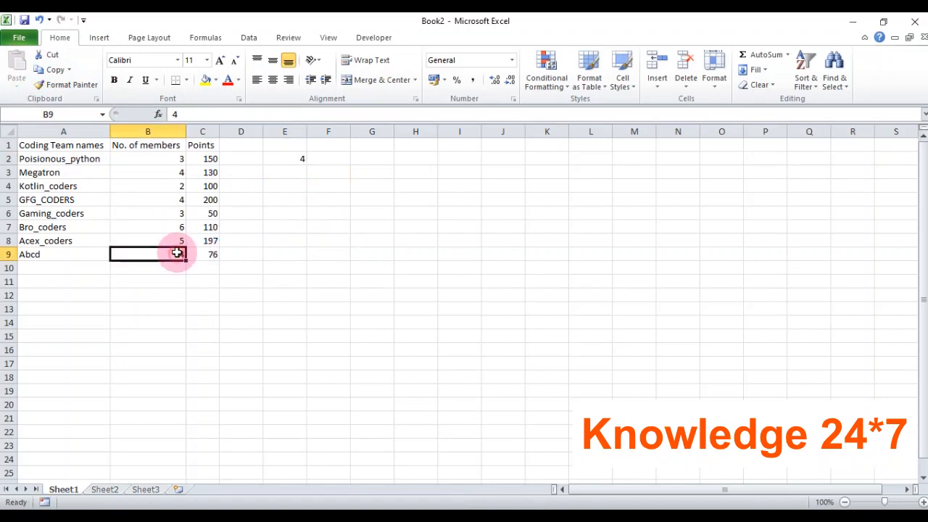
{"action": "left_click", "coordinate": [47, 55]}
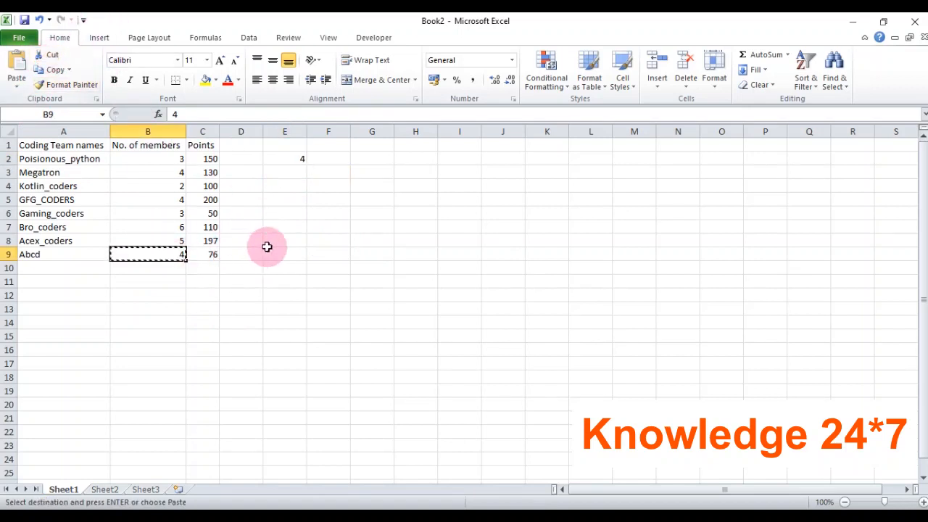
{"action": "left_click", "coordinate": [290, 184]}
{"action": "left_click", "coordinate": [16, 63]}
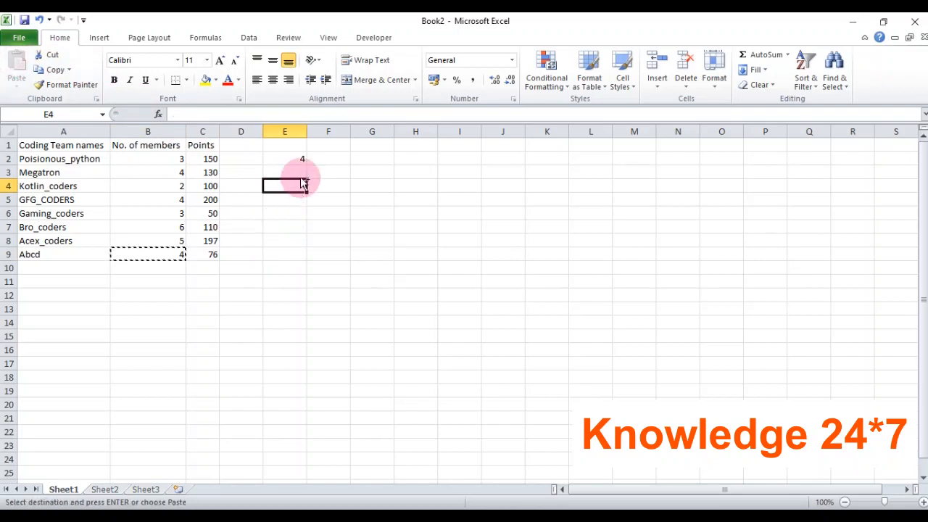
{"action": "key", "text": "Escape"}
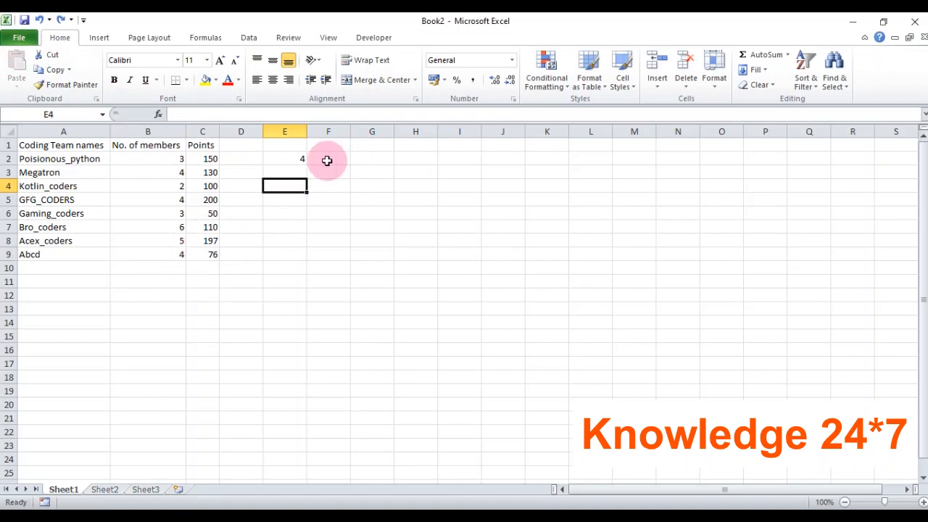
Clear the copied value from cell E2.
{"action": "left_click", "coordinate": [296, 158]}
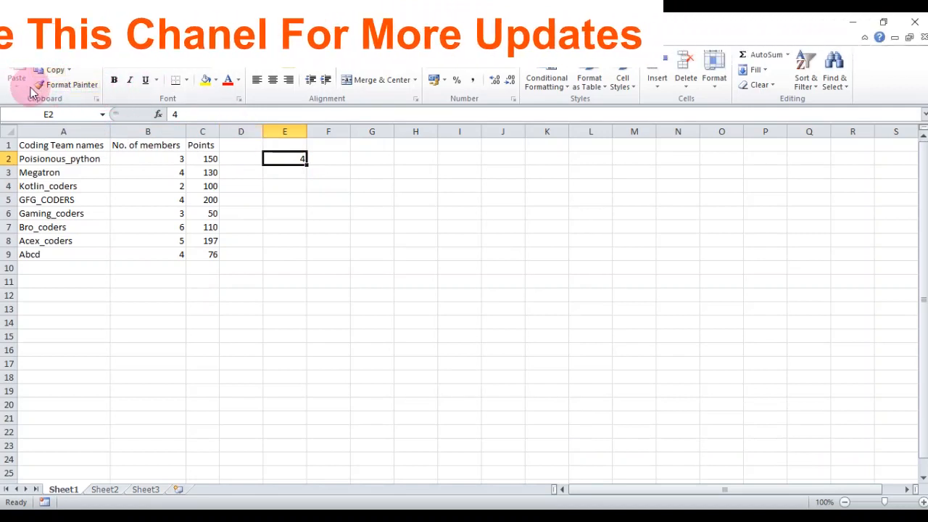
{"action": "left_click", "coordinate": [293, 163]}
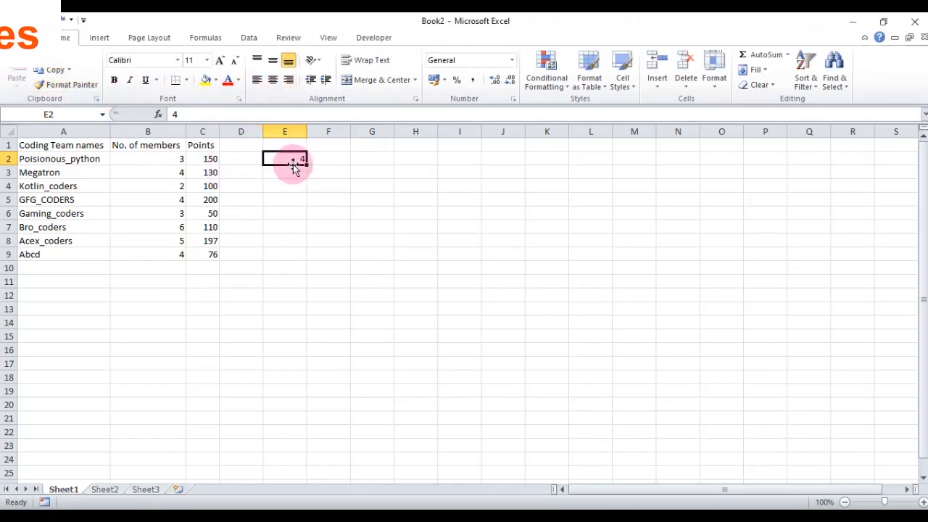
{"action": "key", "text": "Delete"}
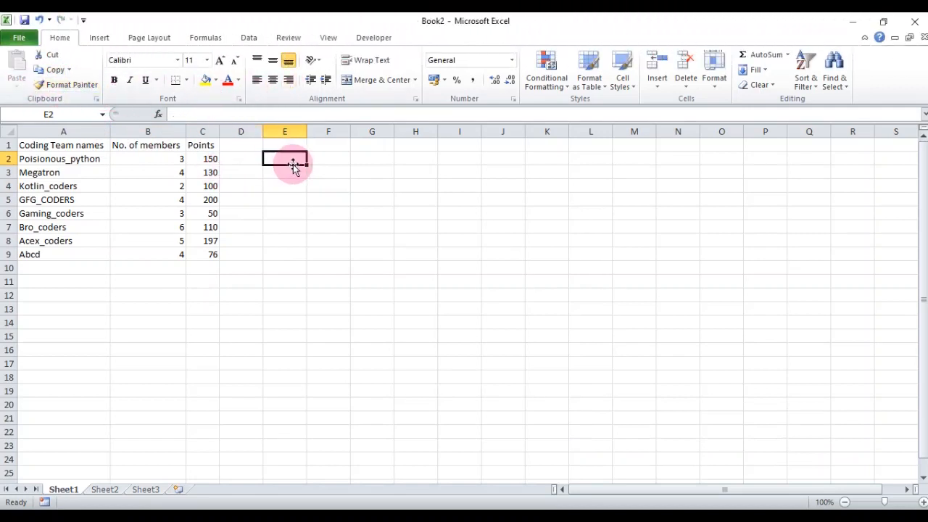
Set the font of the header cells A1:C1 to Bookman Old Style and widen column C slightly.
{"action": "left_click", "coordinate": [177, 60]}
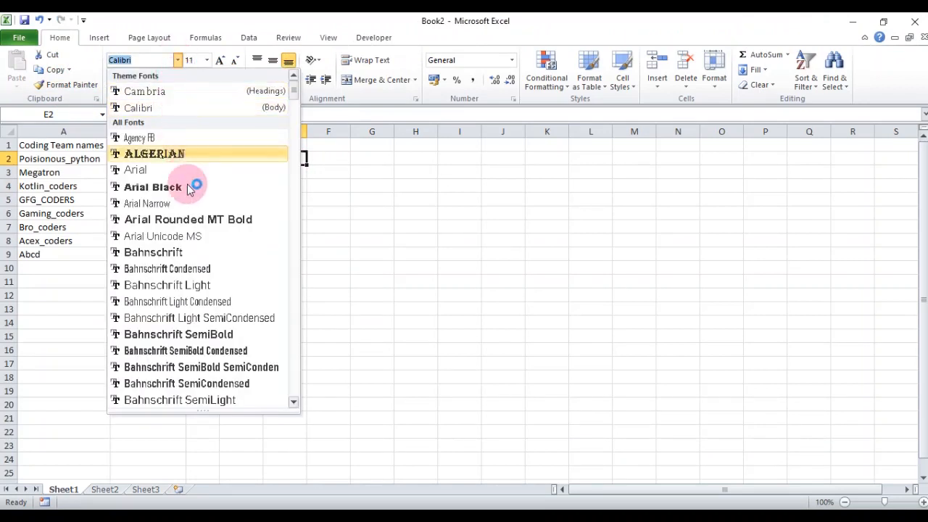
{"action": "left_click", "coordinate": [435, 218]}
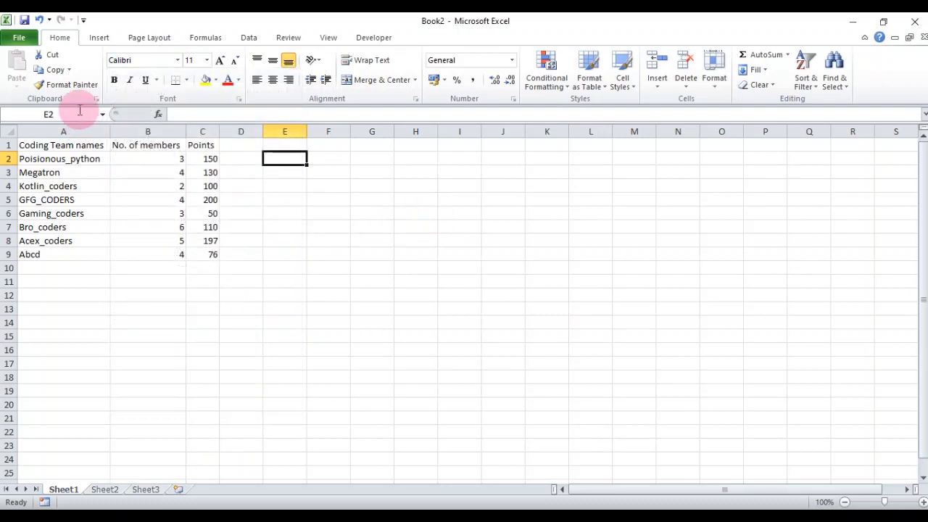
{"action": "left_click_drag", "start_coordinate": [38, 145], "coordinate": [213, 145]}
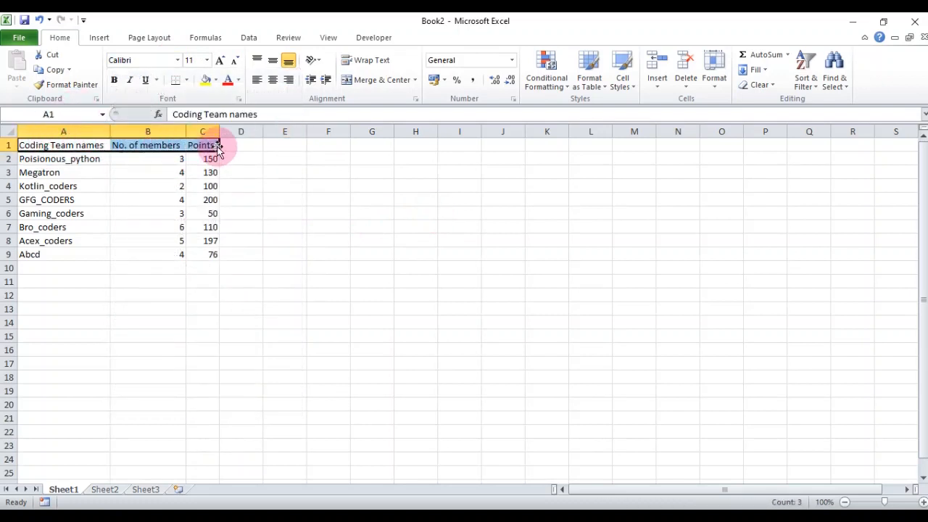
{"action": "left_click", "coordinate": [178, 60]}
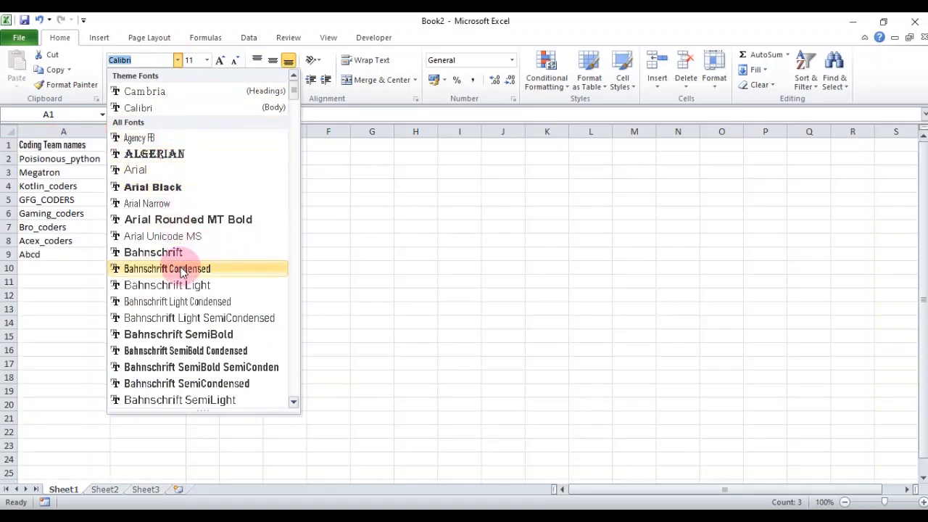
{"action": "scroll", "coordinate": [181, 272], "scroll_direction": "down", "scroll_amount": 2}
{"action": "type", "text": "Scr"}
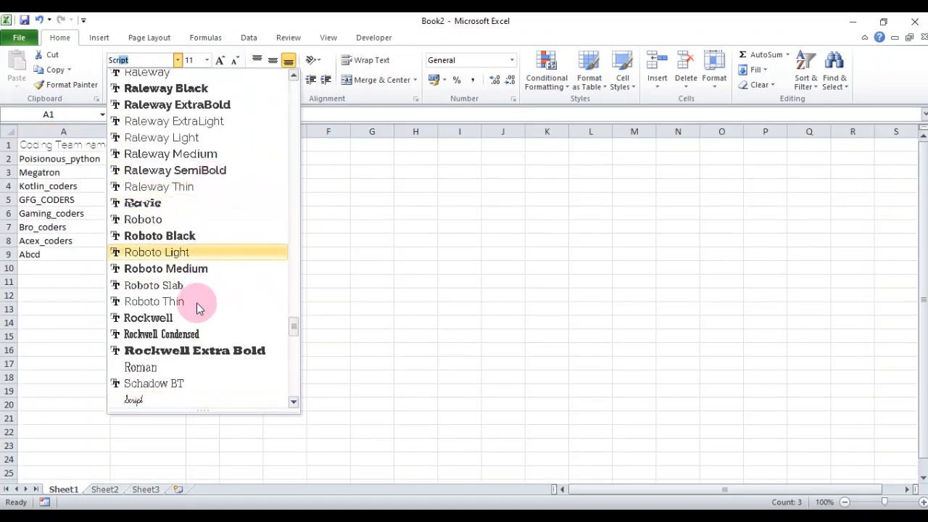
{"action": "key", "text": "BackSpace"}
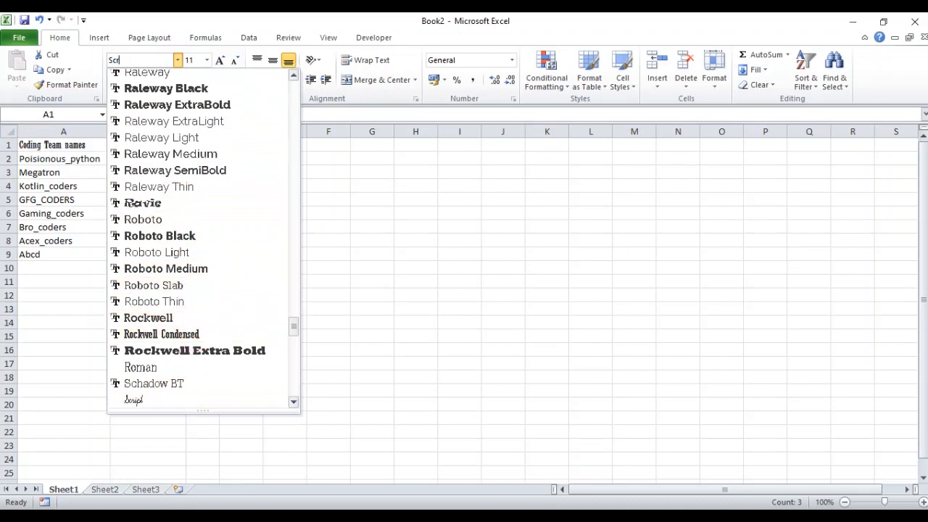
{"action": "type", "text": "Book"}
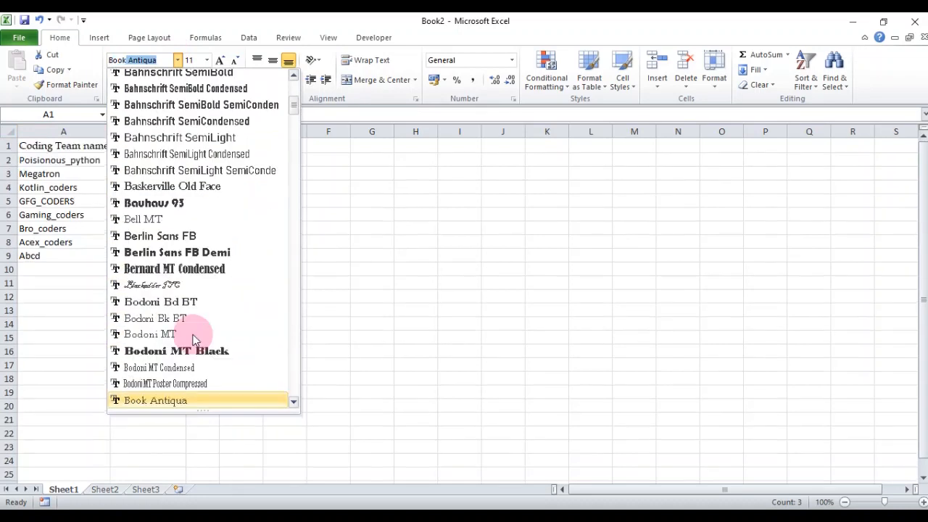
{"action": "type", "text": "man"}
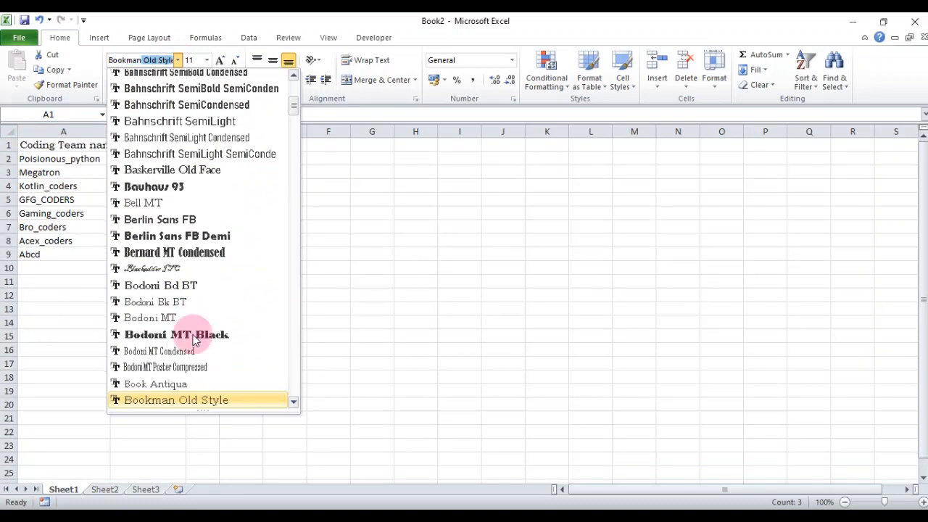
{"action": "left_click", "coordinate": [175, 338]}
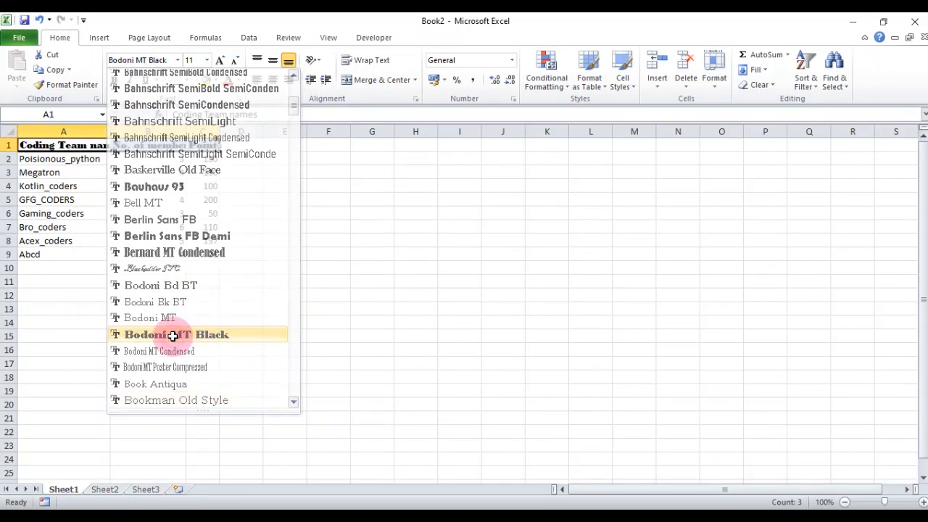
{"action": "left_click_drag", "start_coordinate": [220, 132], "coordinate": [234, 131]}
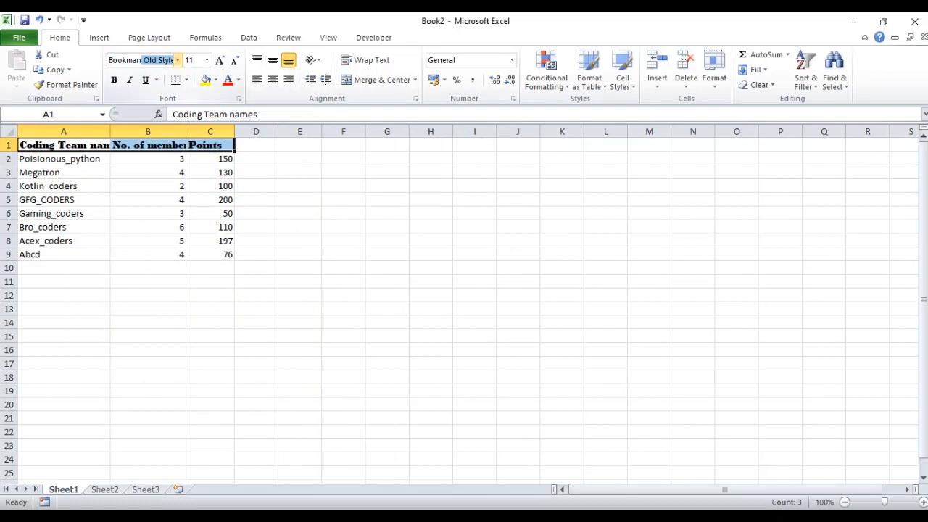
{"action": "key", "text": "Tab"}
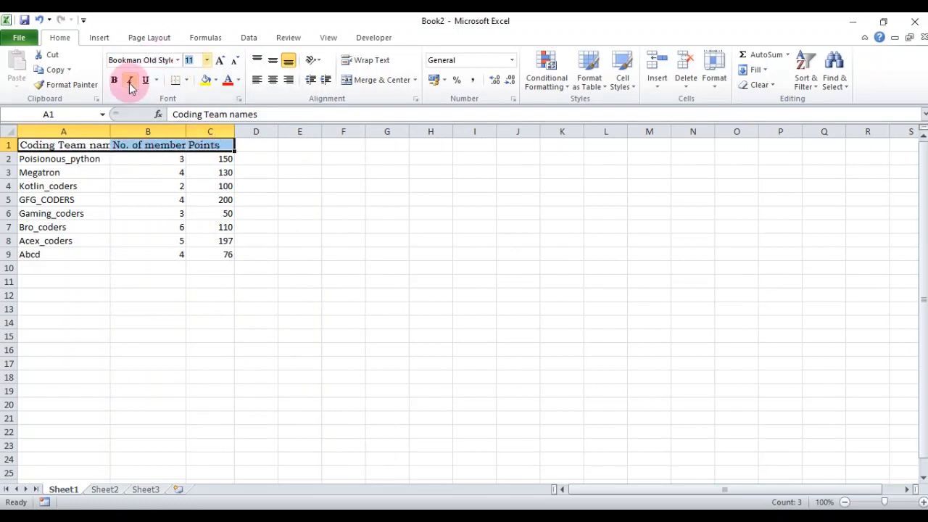
Increase the height of header row 1 and fit the widths of columns A, B and C to their contents.
{"action": "left_click_drag", "start_coordinate": [9, 152], "coordinate": [11, 166]}
{"action": "double_click", "coordinate": [110, 131]}
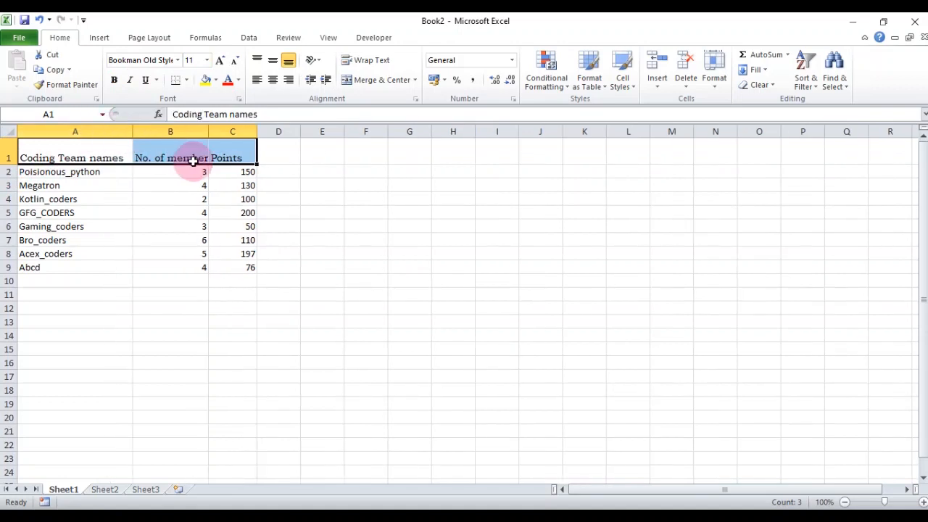
{"action": "double_click", "coordinate": [209, 132]}
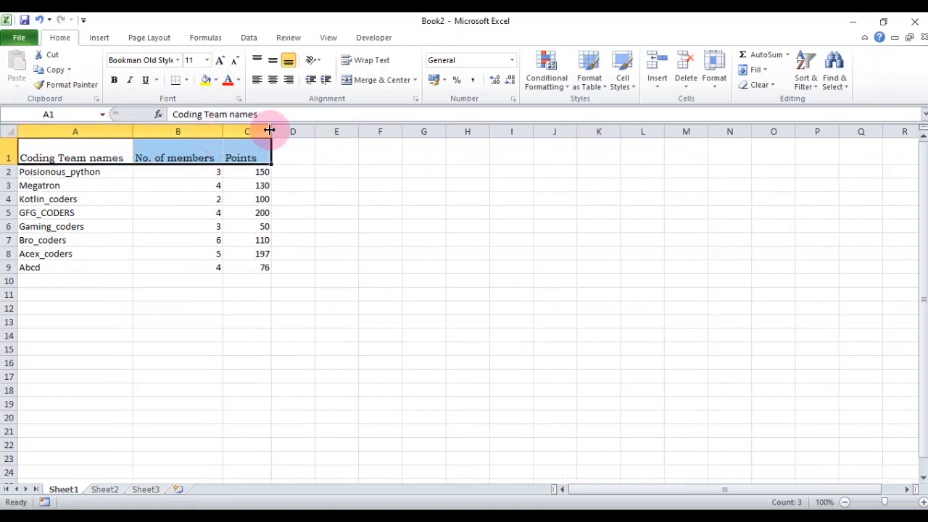
{"action": "double_click", "coordinate": [269, 130]}
{"action": "left_click_drag", "start_coordinate": [266, 131], "coordinate": [271, 130]}
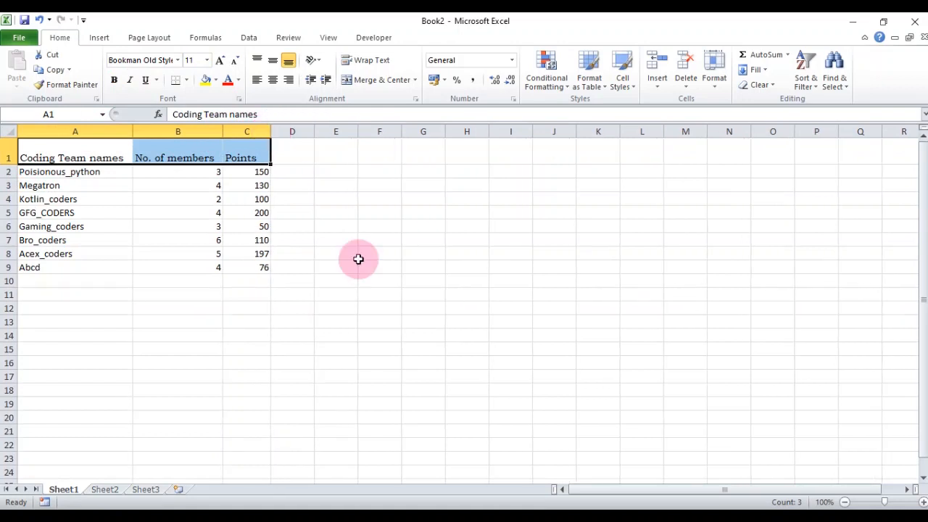
{"action": "left_click", "coordinate": [379, 280]}
Set the font size of the header cells A1:C1 to 12 and make them bold.
{"action": "left_click_drag", "start_coordinate": [102, 153], "coordinate": [250, 149]}
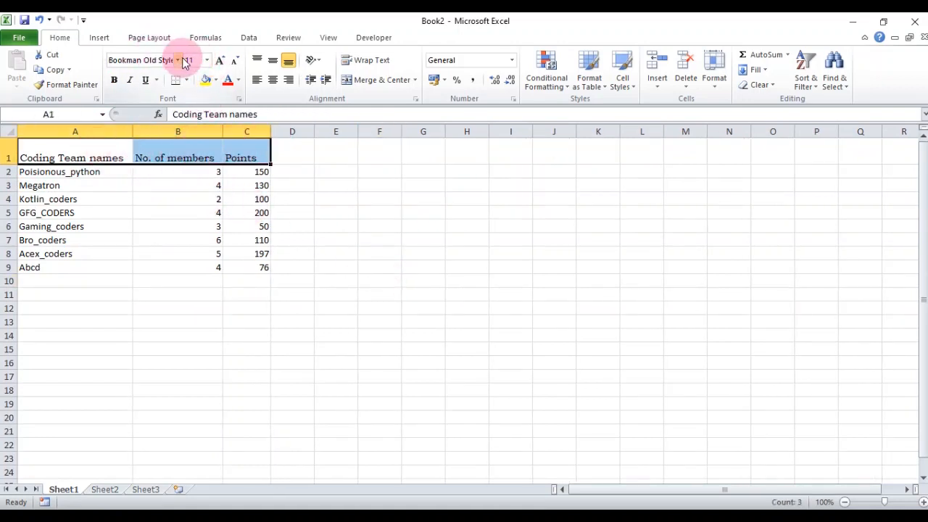
{"action": "left_click", "coordinate": [207, 64]}
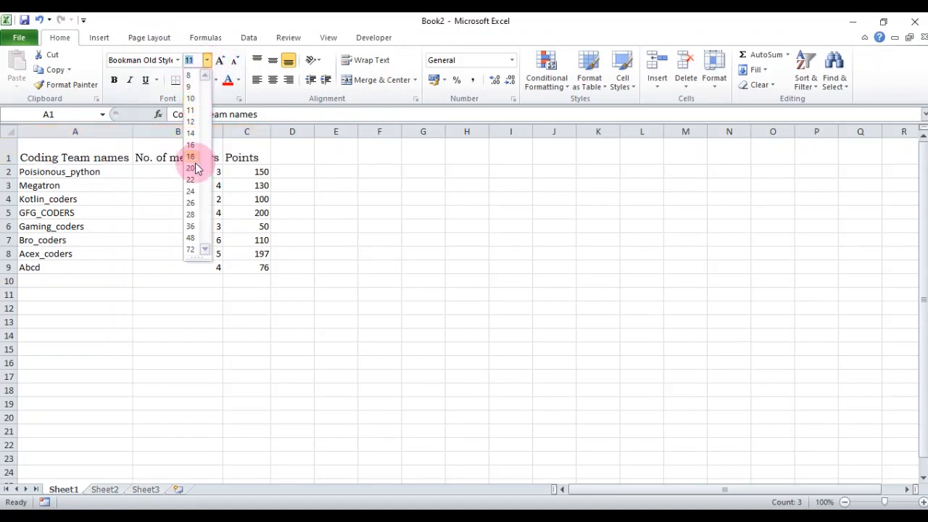
{"action": "left_click", "coordinate": [193, 121]}
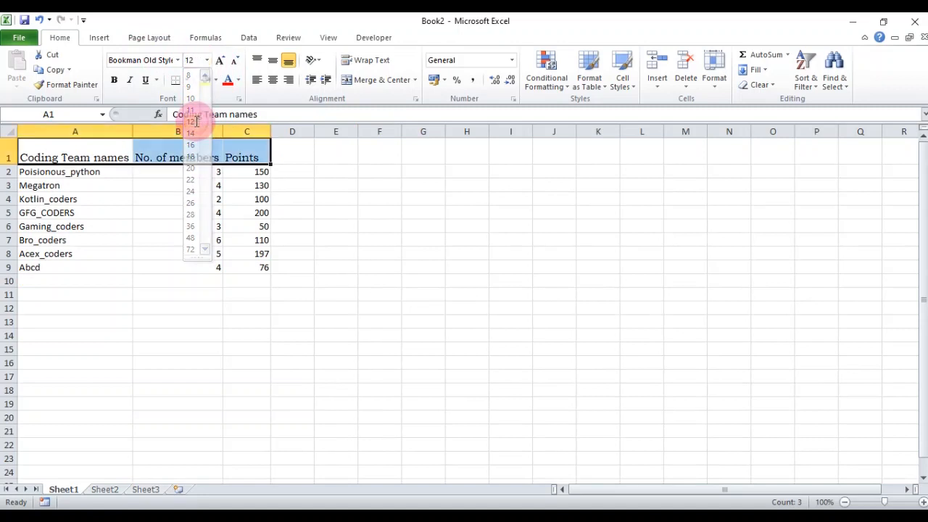
{"action": "left_click", "coordinate": [114, 81]}
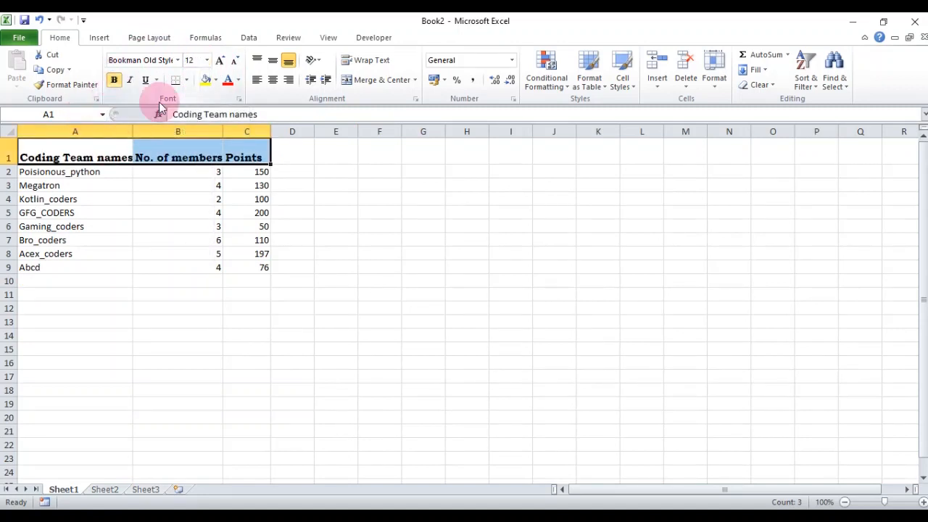
{"action": "left_click", "coordinate": [326, 238]}
Increase the font size of the header cells A1:C1 to 14 and reduce it back to 12.
{"action": "left_click", "coordinate": [116, 155]}
{"action": "left_click_drag", "start_coordinate": [138, 145], "coordinate": [245, 137]}
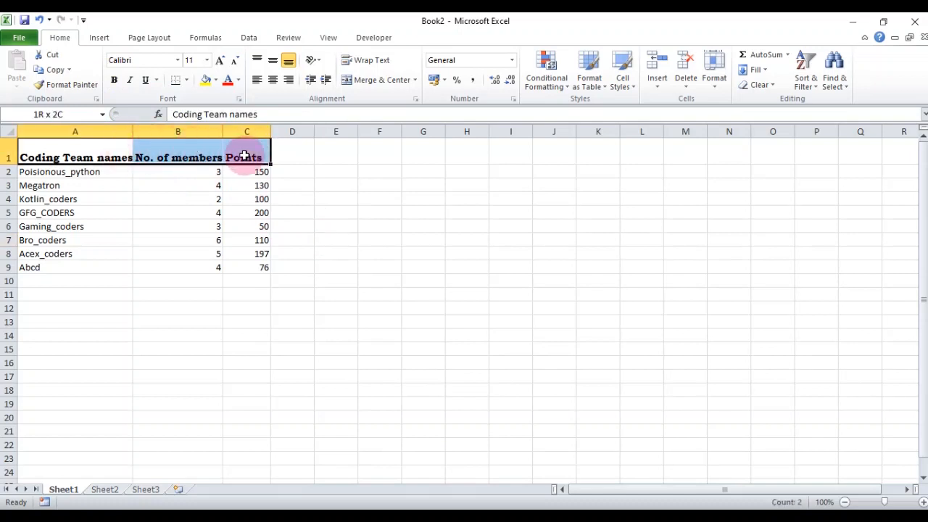
{"action": "left_click", "coordinate": [221, 60]}
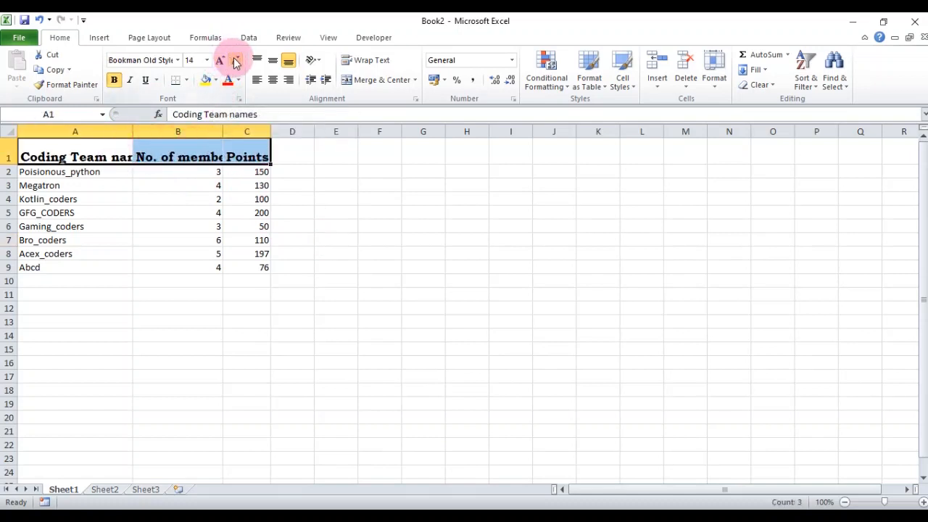
{"action": "left_click", "coordinate": [235, 61]}
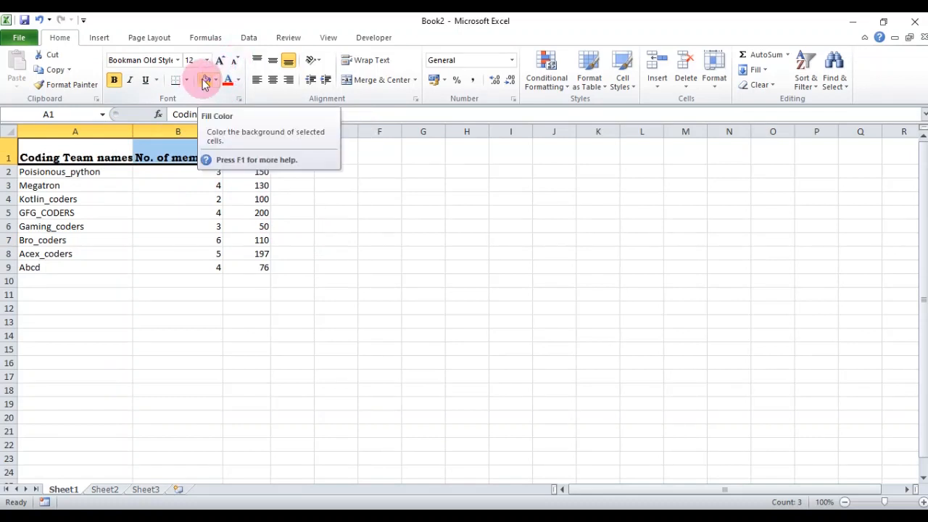
Fill the header cells A1:C1 with yellow and set their font color to blue.
{"action": "left_click", "coordinate": [206, 82]}
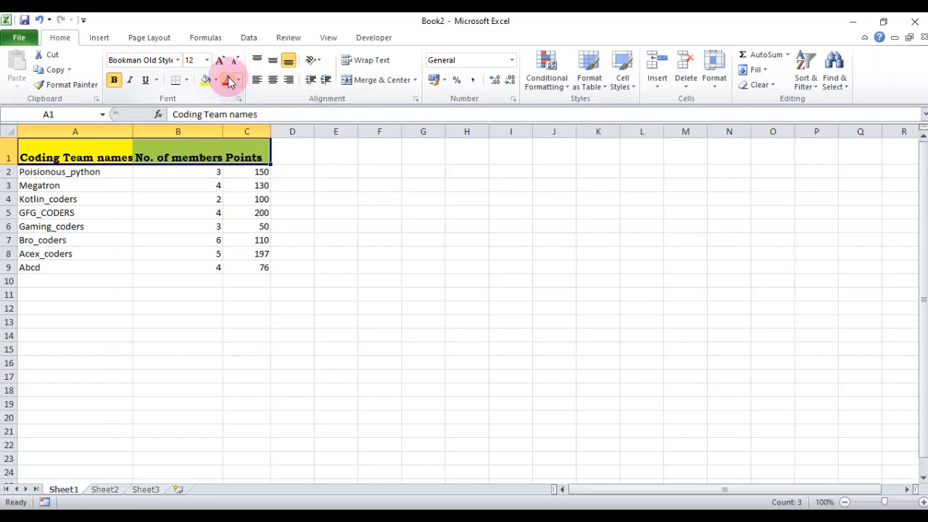
{"action": "left_click", "coordinate": [227, 80]}
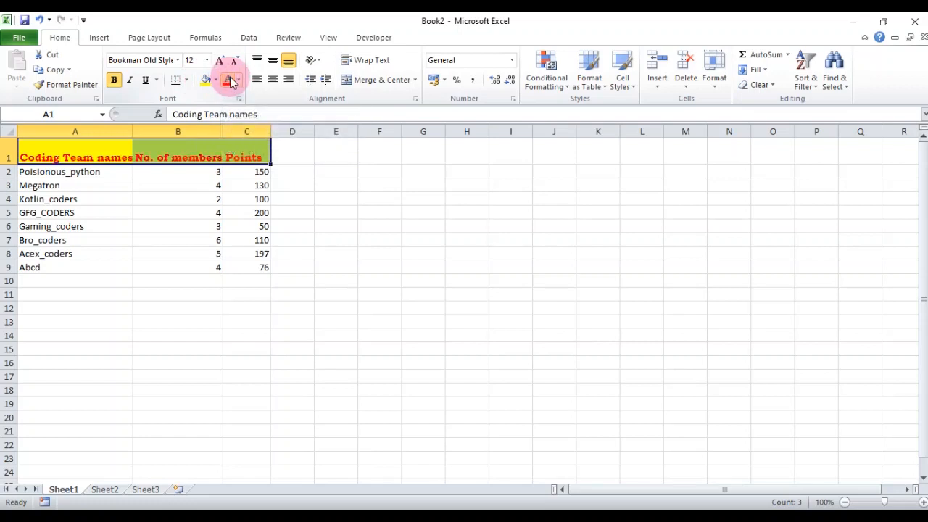
{"action": "left_click", "coordinate": [240, 81]}
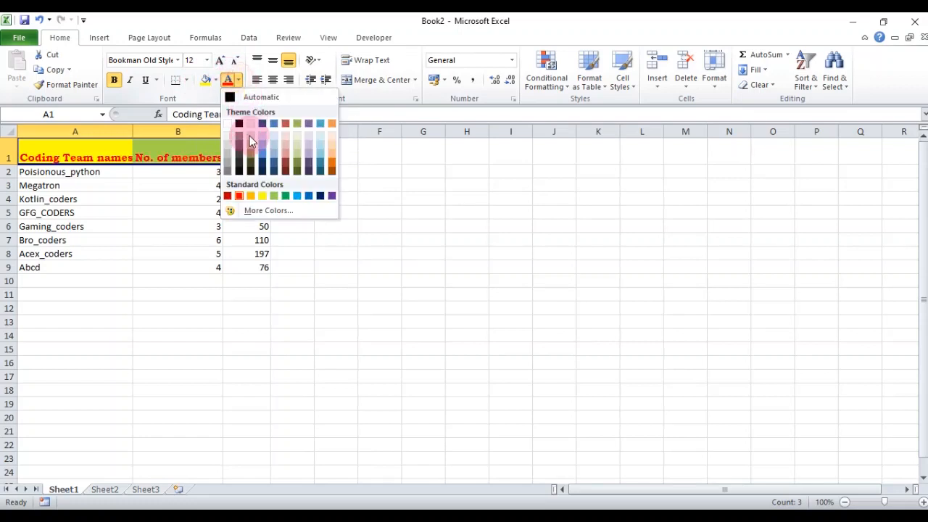
{"action": "left_click", "coordinate": [308, 196]}
{"action": "left_click", "coordinate": [424, 212]}
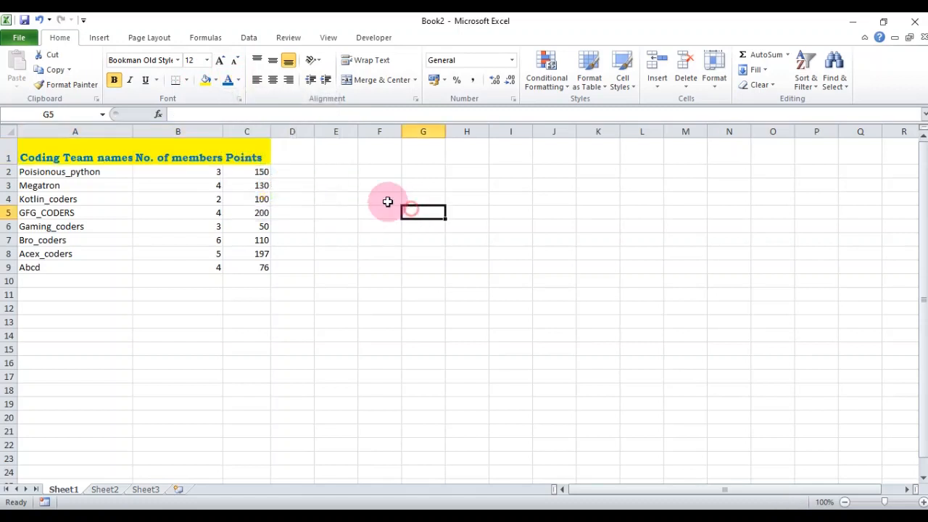
Apply all borders to the header cells A1:C1.
{"action": "left_click", "coordinate": [102, 151]}
{"action": "left_click_drag", "start_coordinate": [102, 150], "coordinate": [266, 153]}
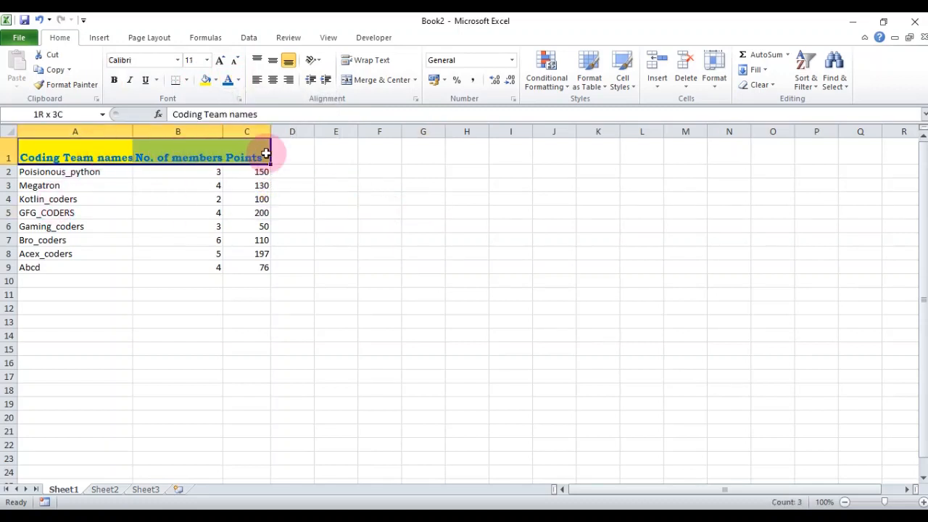
{"action": "left_click", "coordinate": [187, 80]}
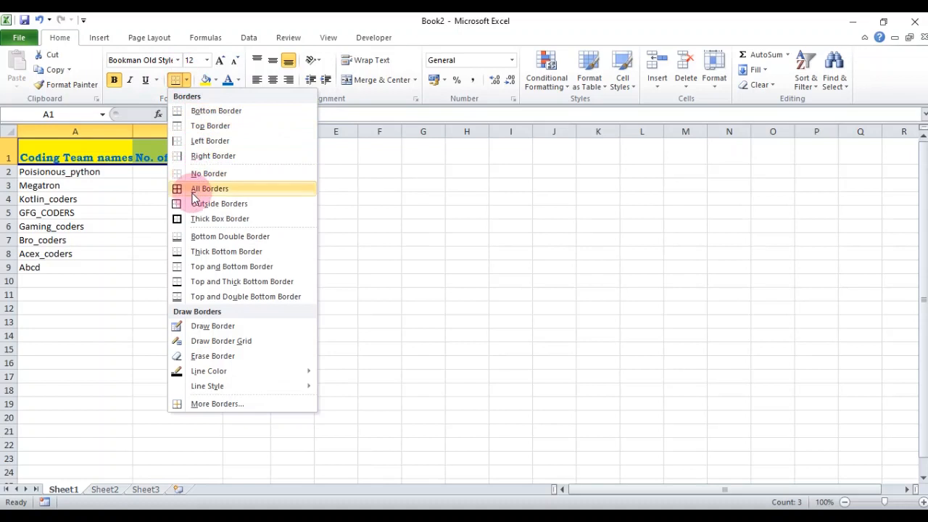
{"action": "left_click", "coordinate": [192, 190]}
{"action": "left_click", "coordinate": [186, 80]}
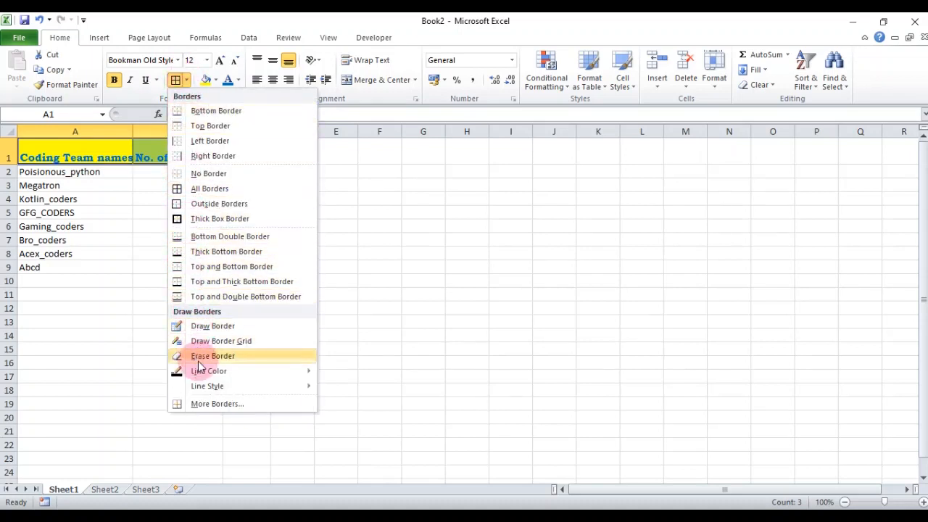
{"action": "left_click", "coordinate": [388, 221]}
Fit the widths of columns A and B to their contents.
{"action": "double_click", "coordinate": [132, 132]}
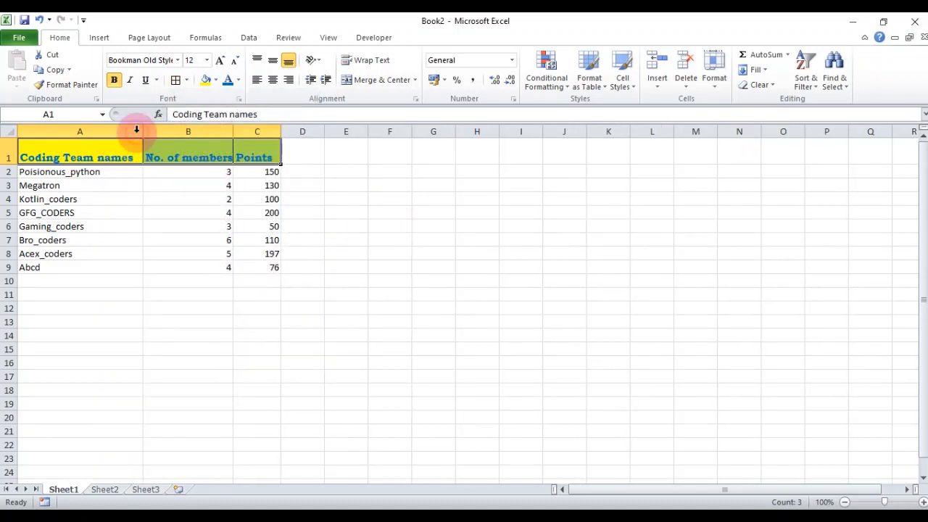
{"action": "left_click", "coordinate": [199, 186]}
{"action": "double_click", "coordinate": [233, 131]}
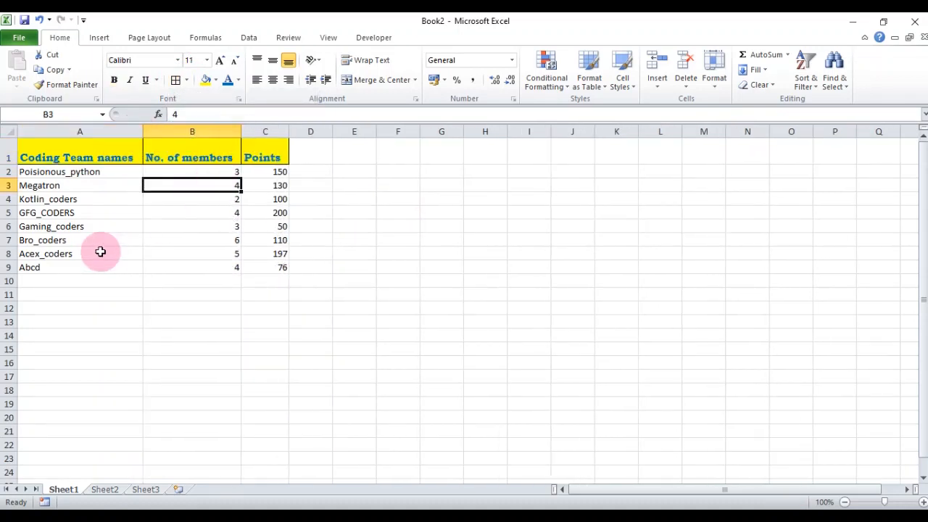
Apply all borders to the data cells A2:C9 below the header.
{"action": "left_click_drag", "start_coordinate": [49, 168], "coordinate": [272, 266]}
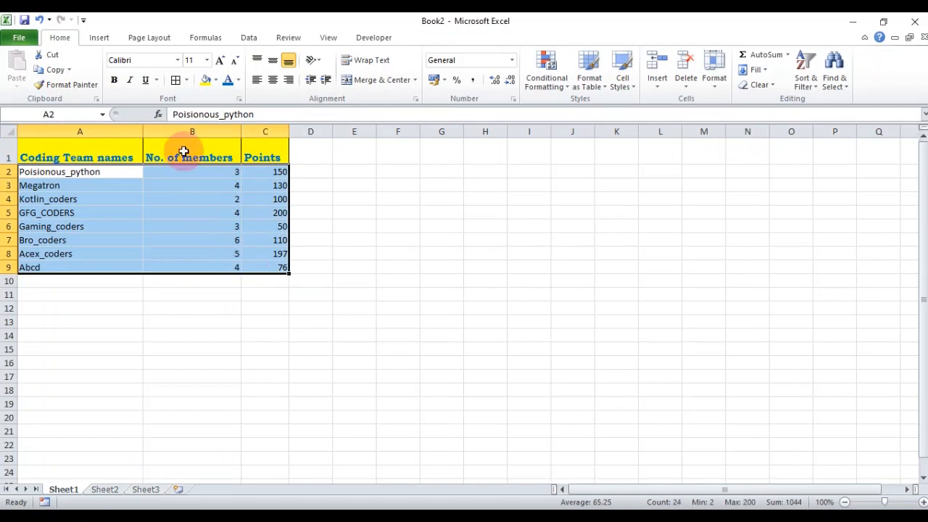
{"action": "left_click", "coordinate": [176, 81]}
{"action": "left_click", "coordinate": [379, 188]}
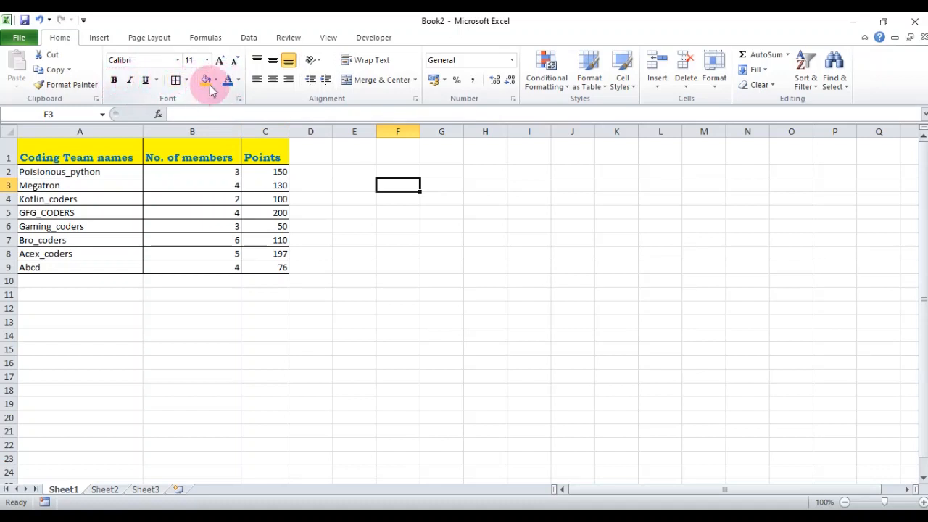
Try bottom and top alignment on the header cells A1:C1, and align their text to the middle vertically and center horizontally.
{"action": "left_click_drag", "start_coordinate": [124, 155], "coordinate": [265, 141]}
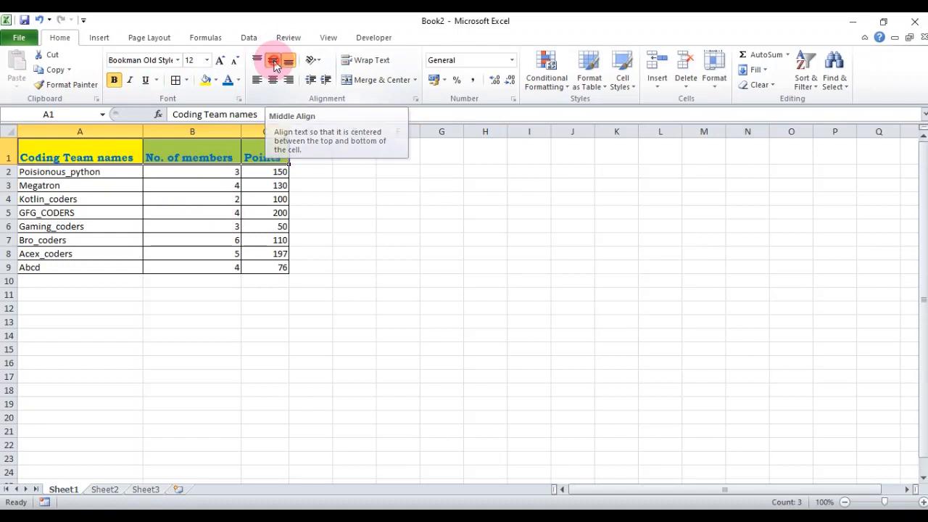
{"action": "left_click", "coordinate": [276, 66]}
{"action": "left_click", "coordinate": [286, 64]}
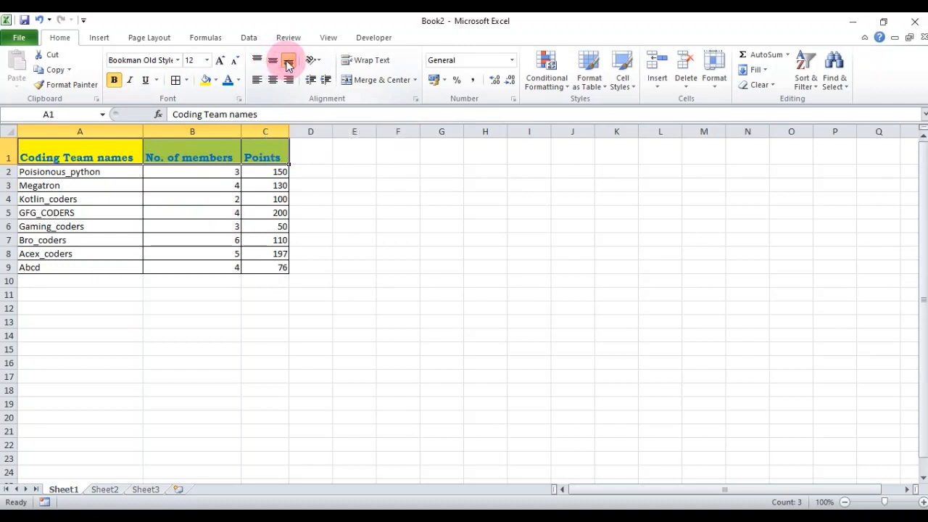
{"action": "left_click", "coordinate": [258, 62]}
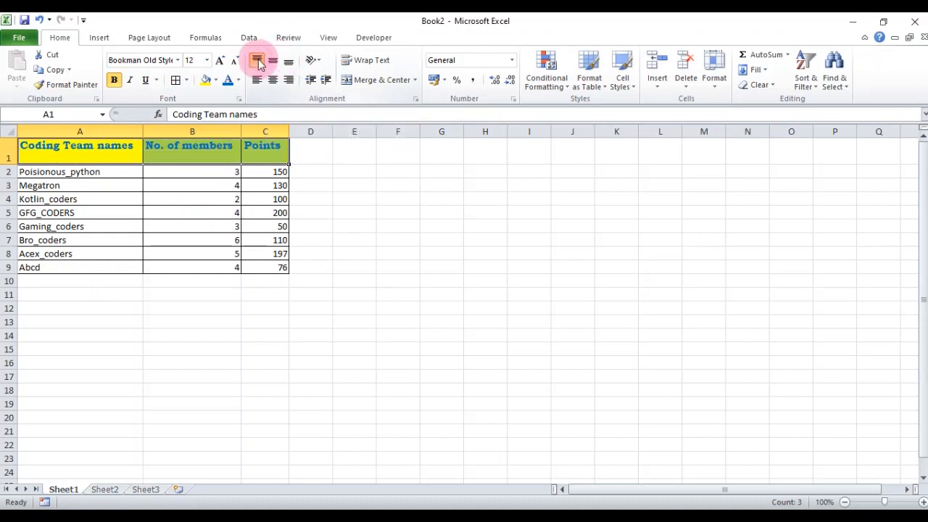
{"action": "left_click", "coordinate": [272, 62]}
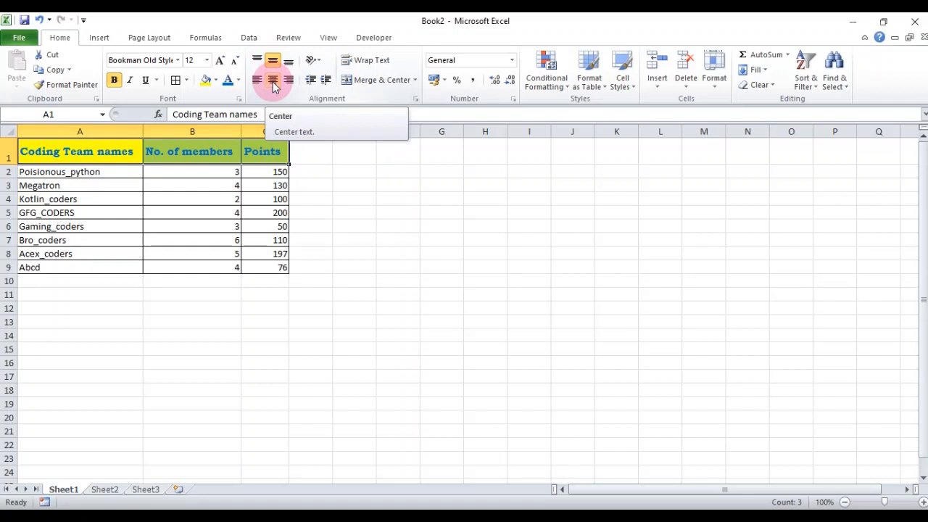
{"action": "left_click", "coordinate": [274, 85]}
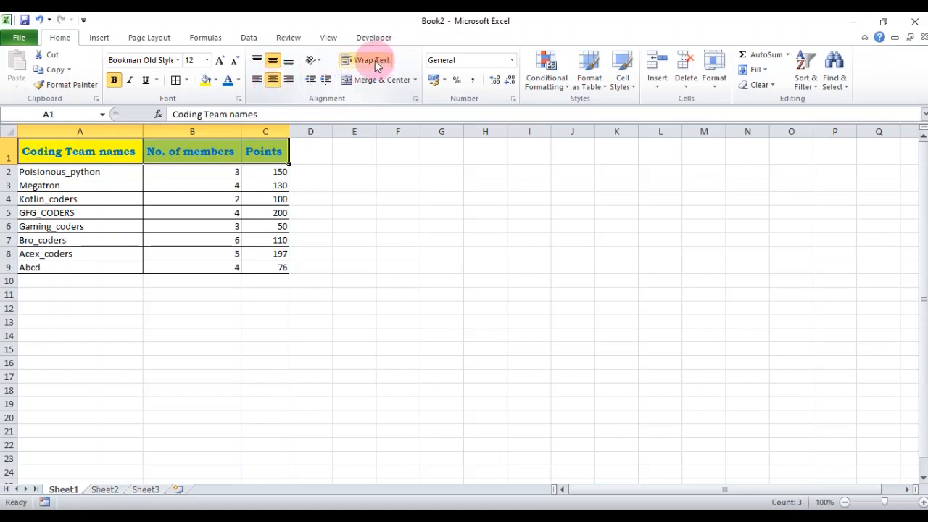
{"action": "left_click", "coordinate": [335, 254]}
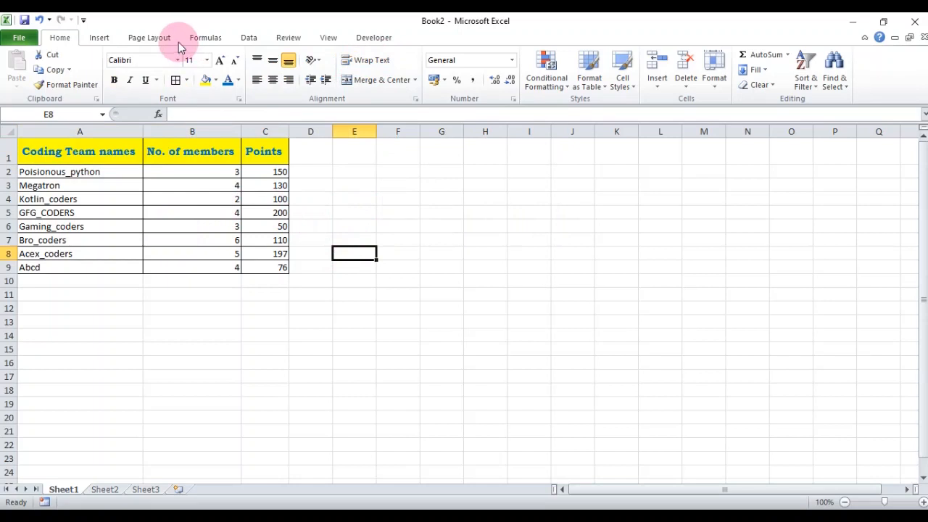
Insert a blank row above the header row, undo the insertion and redo it.
{"action": "left_click", "coordinate": [8, 151]}
{"action": "right_click", "coordinate": [8, 152]}
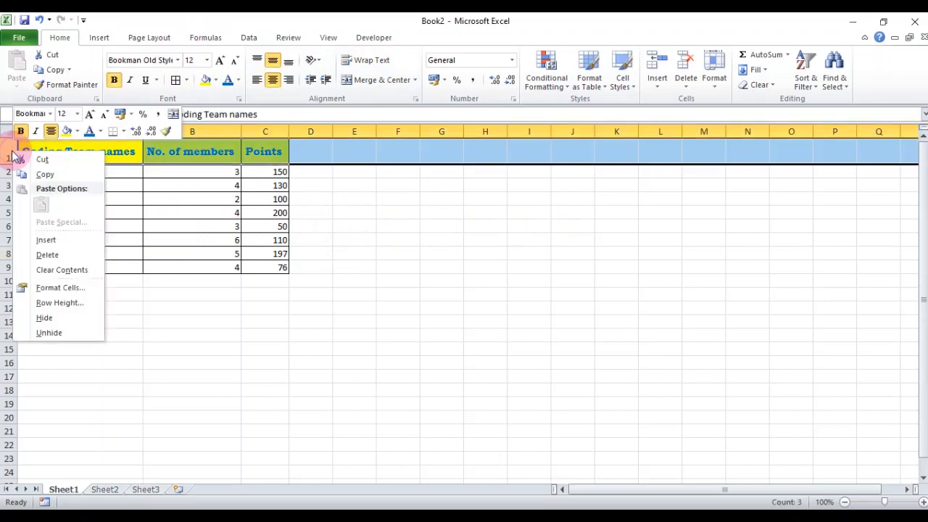
{"action": "left_click", "coordinate": [50, 243]}
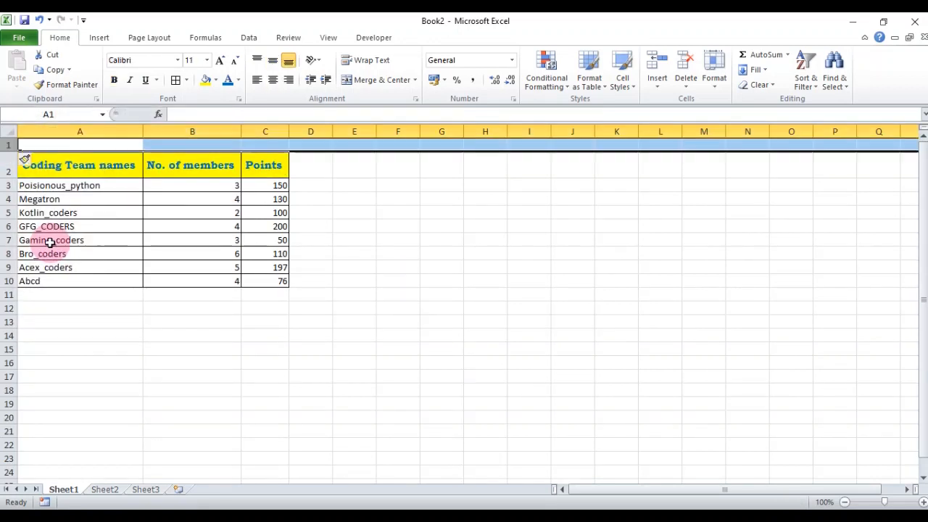
{"action": "key", "text": "ctrl+z"}
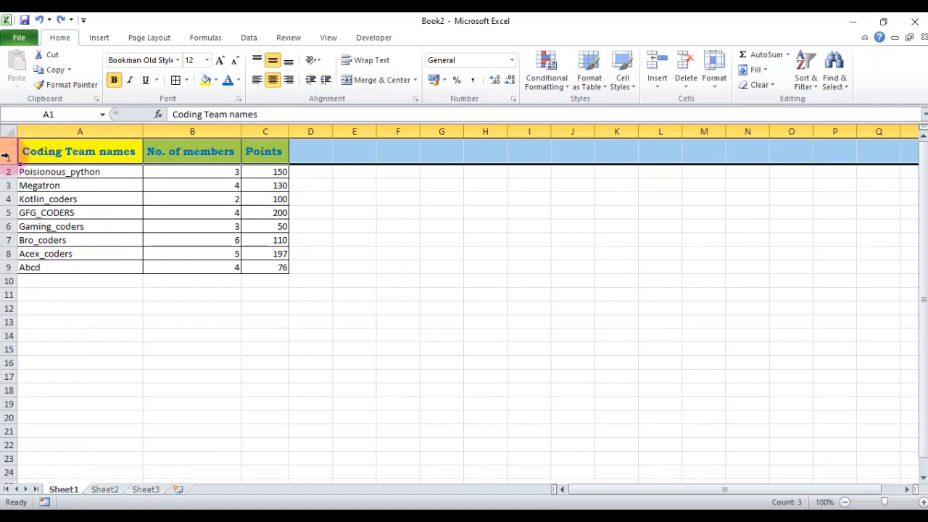
{"action": "key", "text": "ctrl+y"}
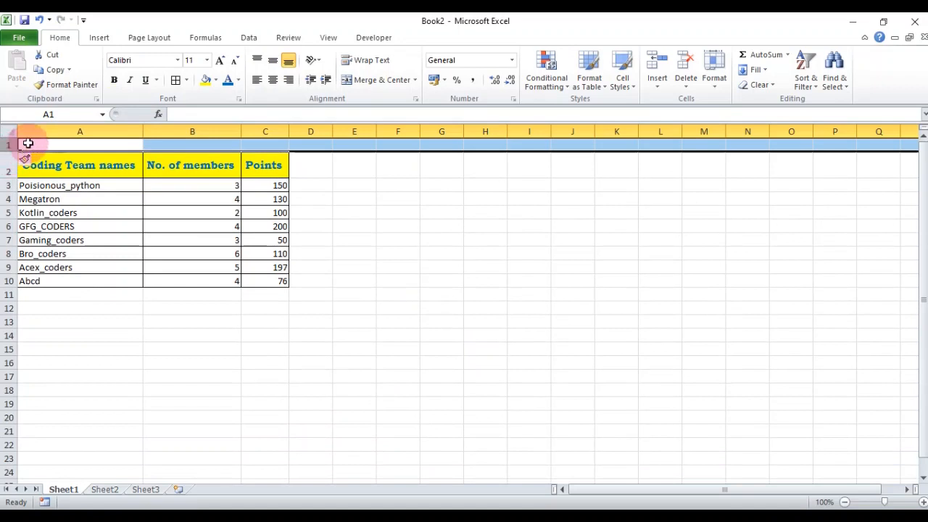
Merge and center cells A1:C1 above the table and increase the height of row 1.
{"action": "left_click", "coordinate": [23, 142]}
{"action": "left_click_drag", "start_coordinate": [137, 139], "coordinate": [261, 145]}
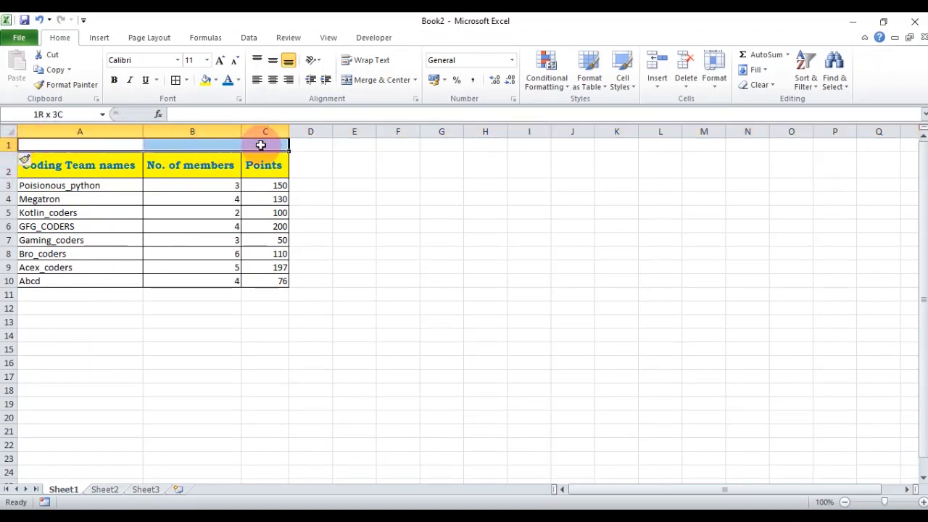
{"action": "left_click", "coordinate": [355, 84]}
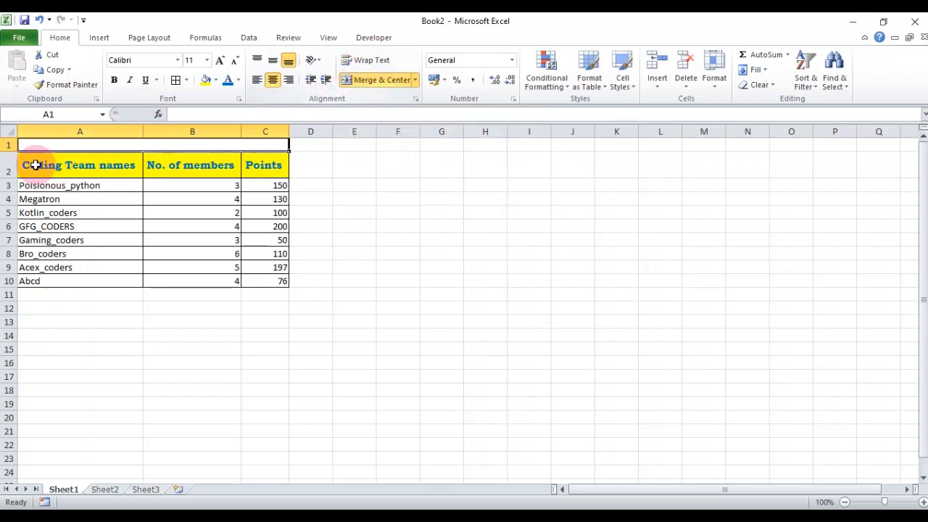
{"action": "left_click_drag", "start_coordinate": [5, 150], "coordinate": [5, 174]}
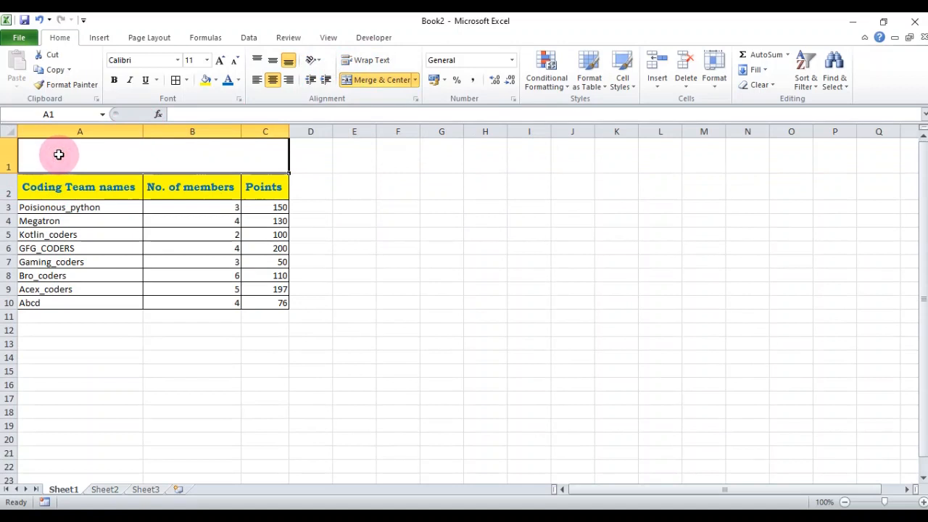
Enter the title "Detail of Employees" in merged cell A1 and increase its font size to 22.
{"action": "type", "text": "Detail of Employee"}
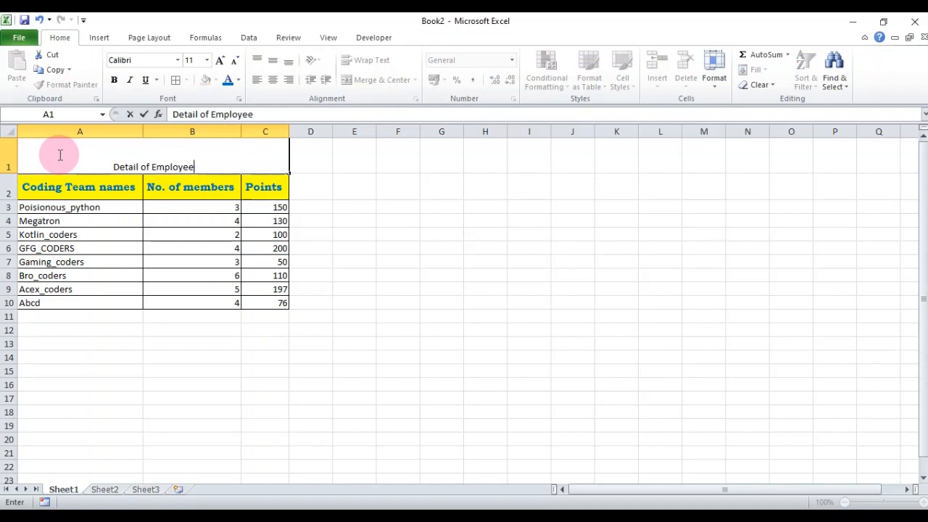
{"action": "key", "text": "Return"}
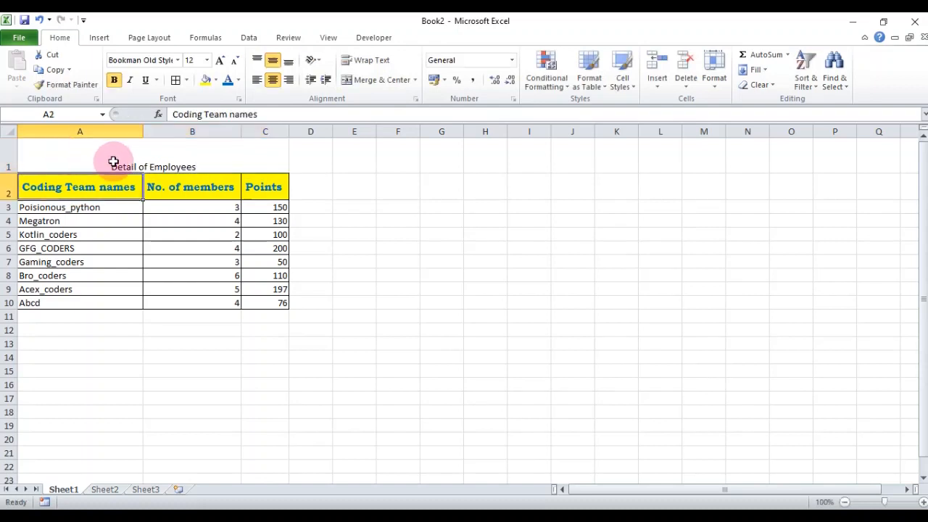
{"action": "left_click", "coordinate": [113, 161]}
{"action": "left_click", "coordinate": [220, 60]}
{"action": "left_click", "coordinate": [220, 60]}
{"action": "left_click", "coordinate": [220, 60]}
{"action": "left_click", "coordinate": [220, 60]}
{"action": "left_click", "coordinate": [219, 60]}
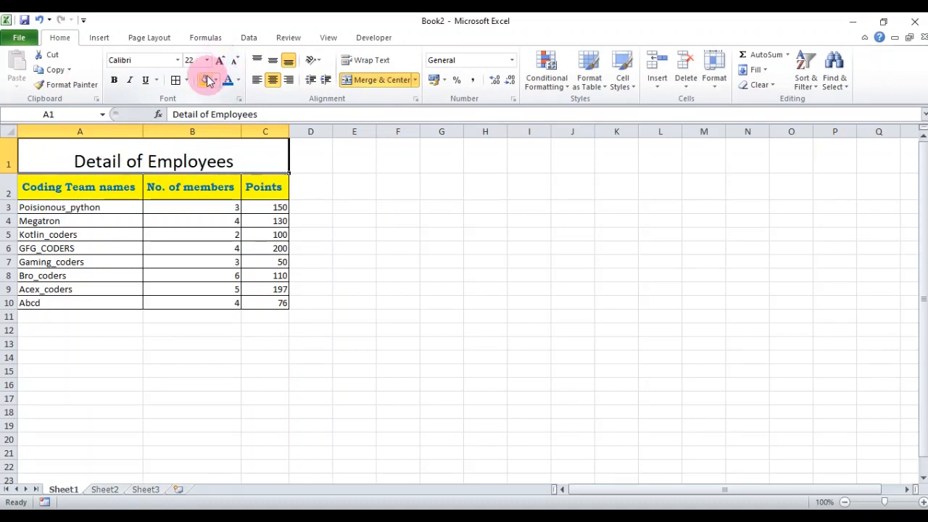
Fill the merged title cell A1 with gray and apply all borders to it.
{"action": "left_click", "coordinate": [219, 82]}
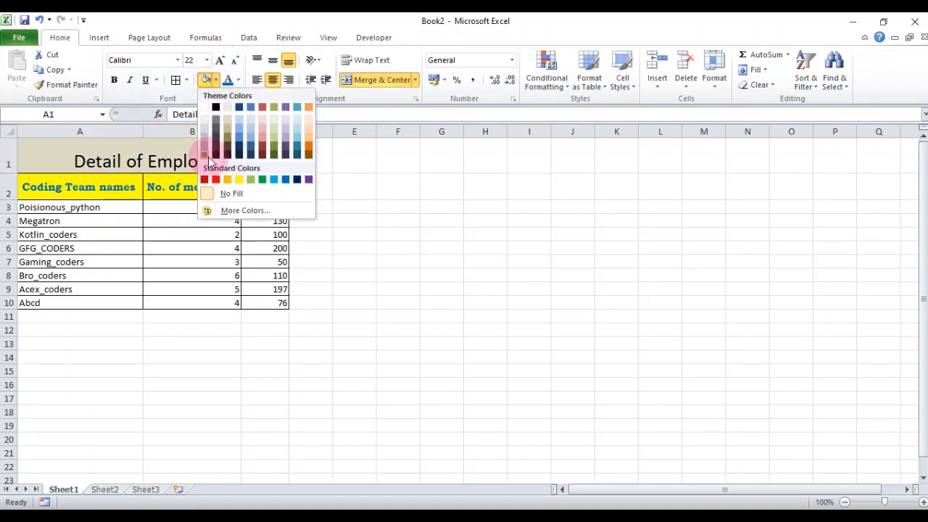
{"action": "left_click", "coordinate": [208, 149]}
{"action": "left_click", "coordinate": [342, 187]}
{"action": "left_click", "coordinate": [244, 145]}
{"action": "left_click", "coordinate": [412, 258]}
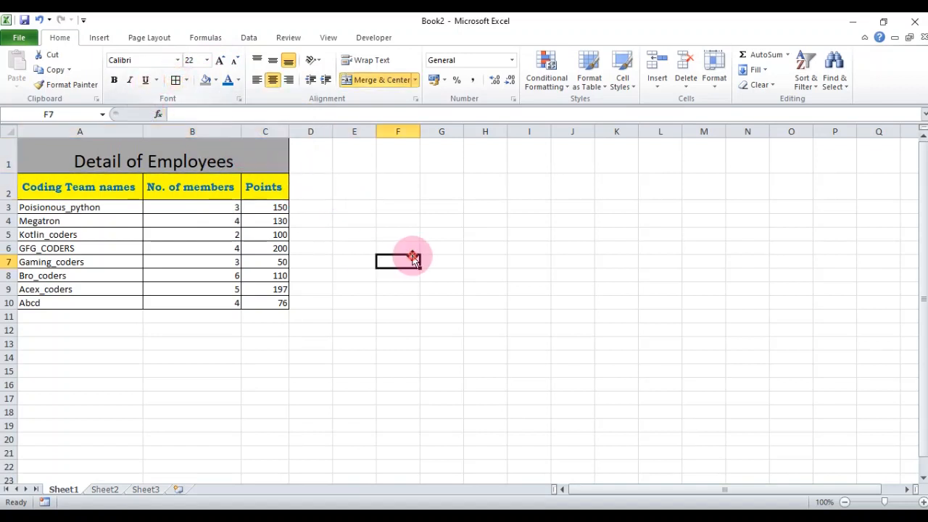
{"action": "left_click", "coordinate": [201, 149]}
{"action": "left_click", "coordinate": [174, 82]}
{"action": "left_click", "coordinate": [344, 193]}
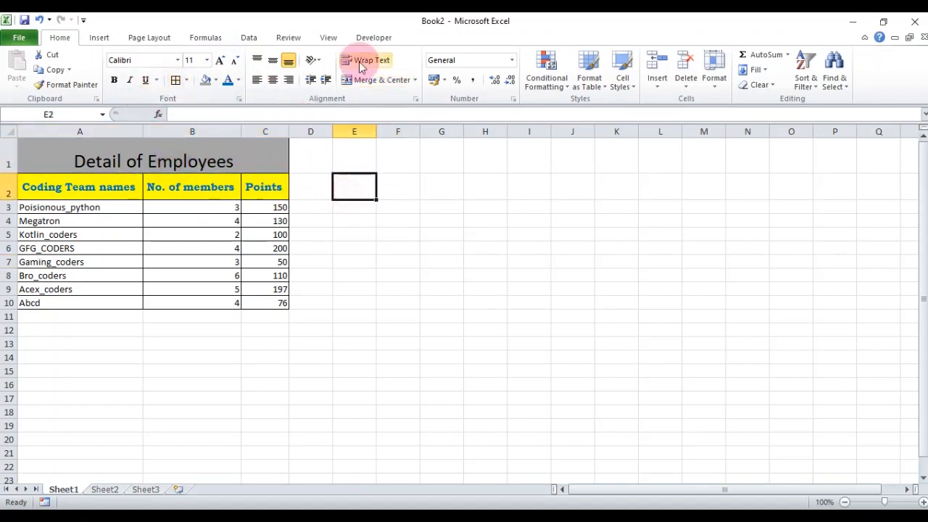
Narrow column B and fit its width back to its contents.
{"action": "left_click", "coordinate": [202, 166]}
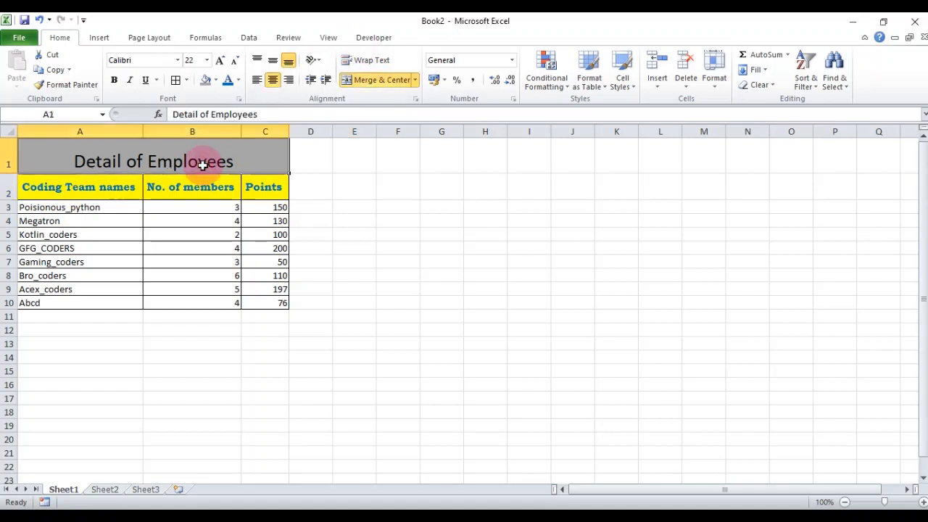
{"action": "left_click", "coordinate": [201, 193]}
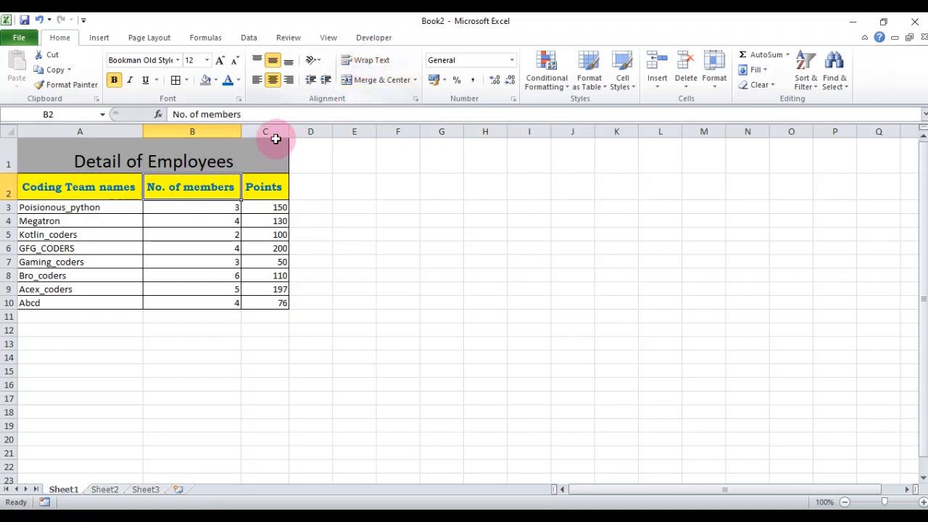
{"action": "left_click_drag", "start_coordinate": [240, 132], "coordinate": [210, 131]}
{"action": "left_click", "coordinate": [208, 114]}
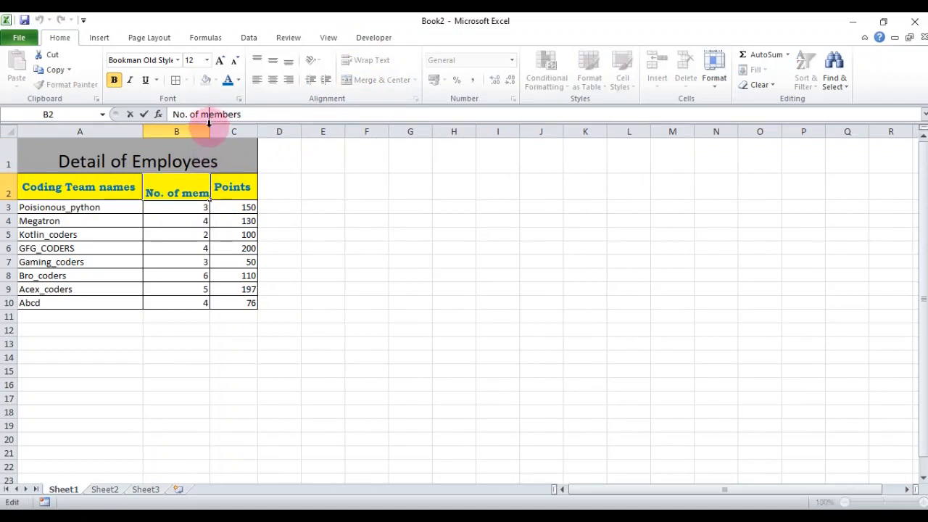
{"action": "left_click", "coordinate": [208, 126]}
{"action": "double_click", "coordinate": [209, 130]}
Narrow column B and wrap the text of the "No. of members" header in cell B2.
{"action": "left_click_drag", "start_coordinate": [229, 216], "coordinate": [231, 303]}
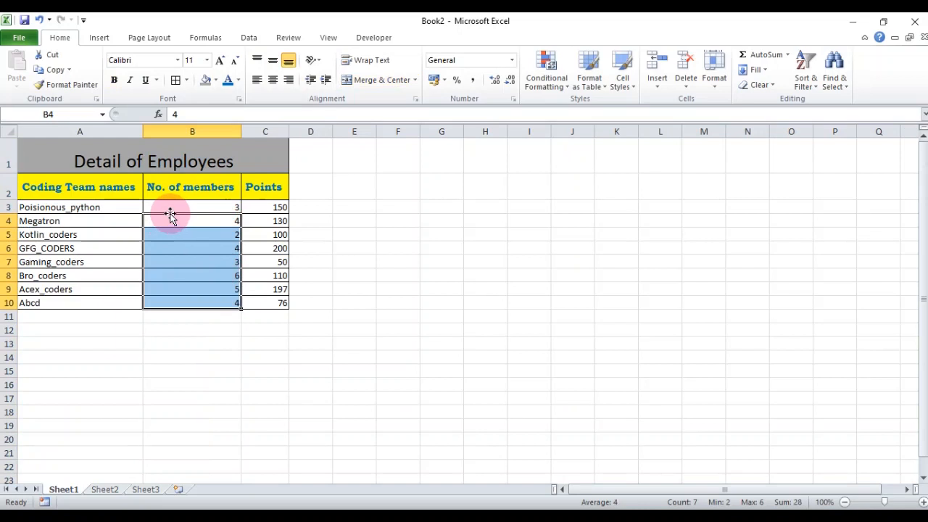
{"action": "left_click_drag", "start_coordinate": [244, 131], "coordinate": [197, 132]}
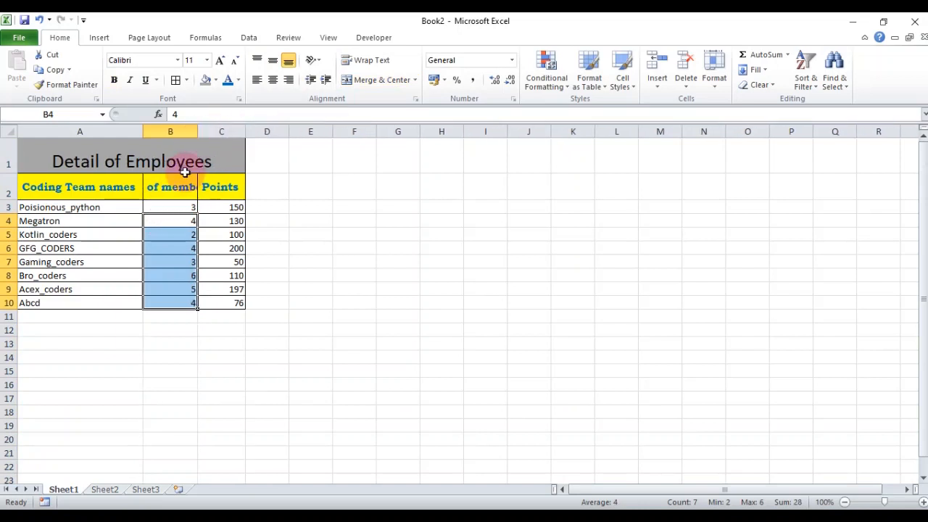
{"action": "left_click", "coordinate": [179, 187]}
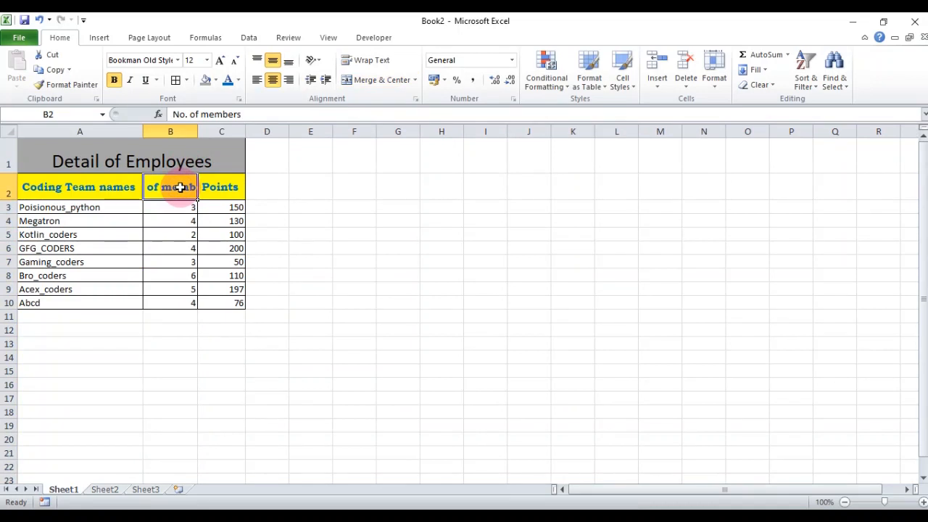
{"action": "left_click", "coordinate": [363, 66]}
Adjust the height of row 2 and the width of column B so the wrapped B2 header fits on two lines.
{"action": "mouse_move", "coordinate": [3, 203]}
{"action": "left_mouse_down"}
{"action": "mouse_move", "coordinate": [6, 196]}
{"action": "mouse_move", "coordinate": [6, 218]}
{"action": "left_mouse_up"}
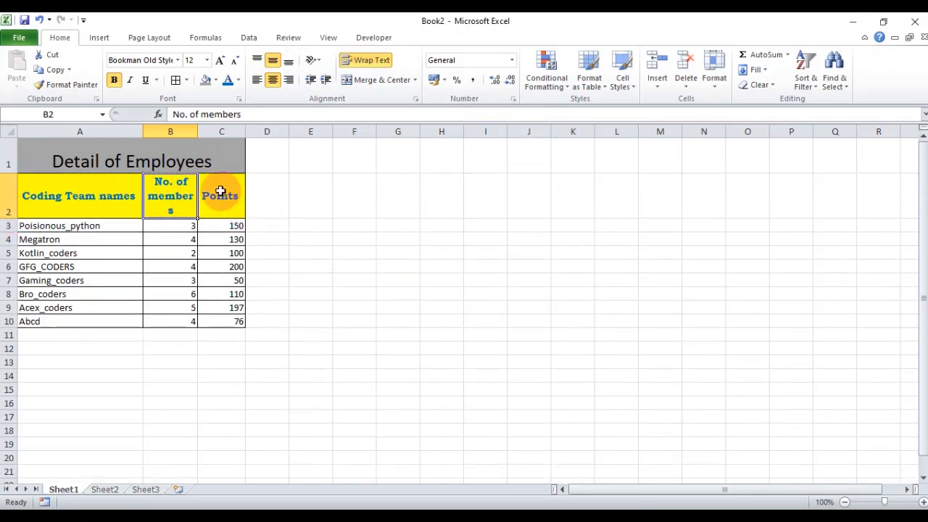
{"action": "left_click_drag", "start_coordinate": [198, 131], "coordinate": [201, 130]}
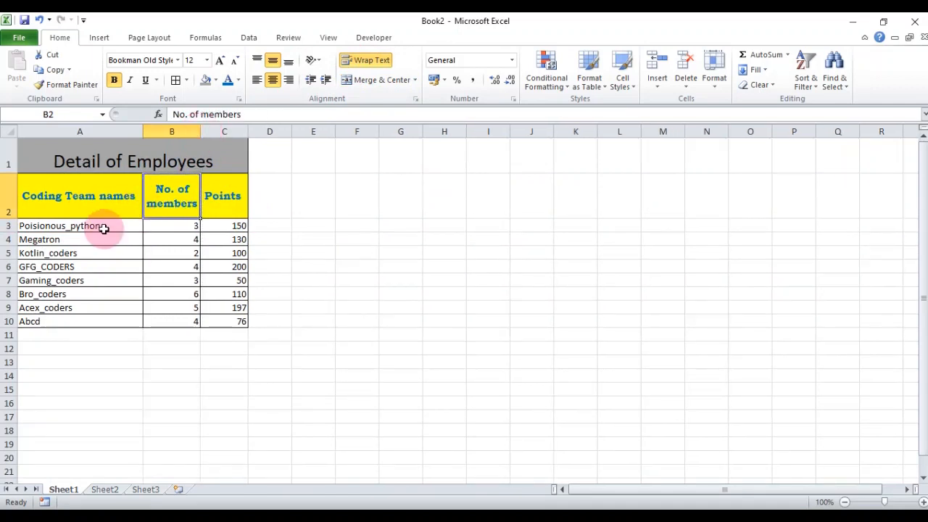
{"action": "left_click_drag", "start_coordinate": [8, 218], "coordinate": [8, 203]}
{"action": "left_click", "coordinate": [362, 240]}
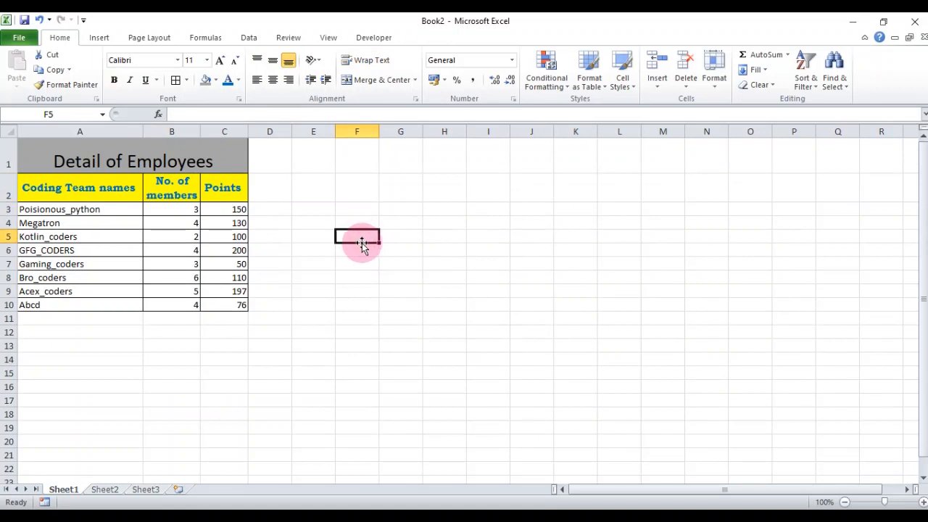
Wrap the text of the "Coding Team names" header in A2 and narrow column A to the width of the team names.
{"action": "left_click", "coordinate": [78, 197]}
{"action": "left_click", "coordinate": [375, 65]}
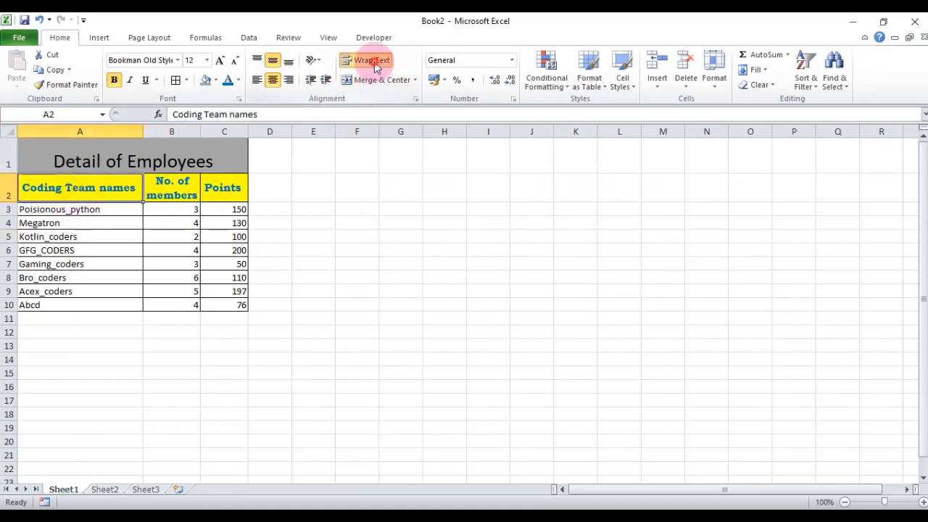
{"action": "left_click_drag", "start_coordinate": [145, 129], "coordinate": [102, 137]}
{"action": "left_click", "coordinate": [310, 222]}
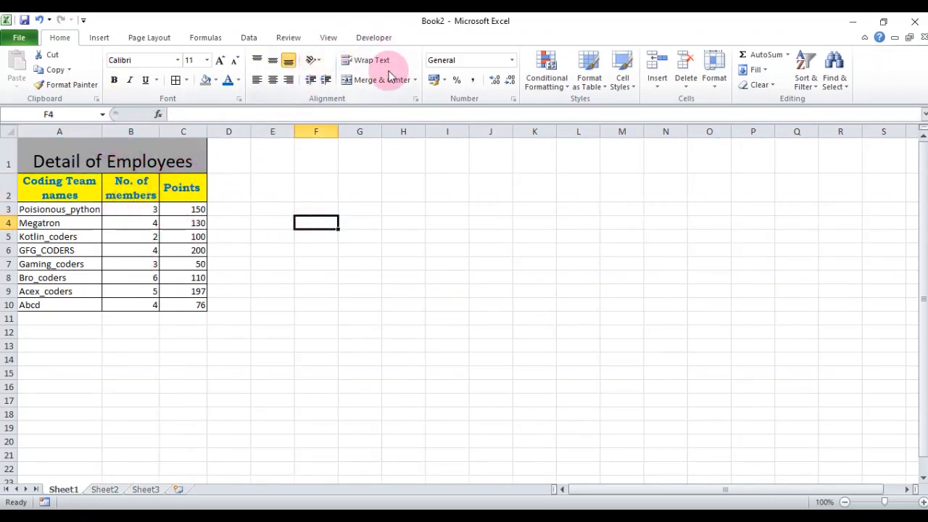
Apply the Number format to the merged title cell A1 and change it to Currency.
{"action": "left_click", "coordinate": [511, 61]}
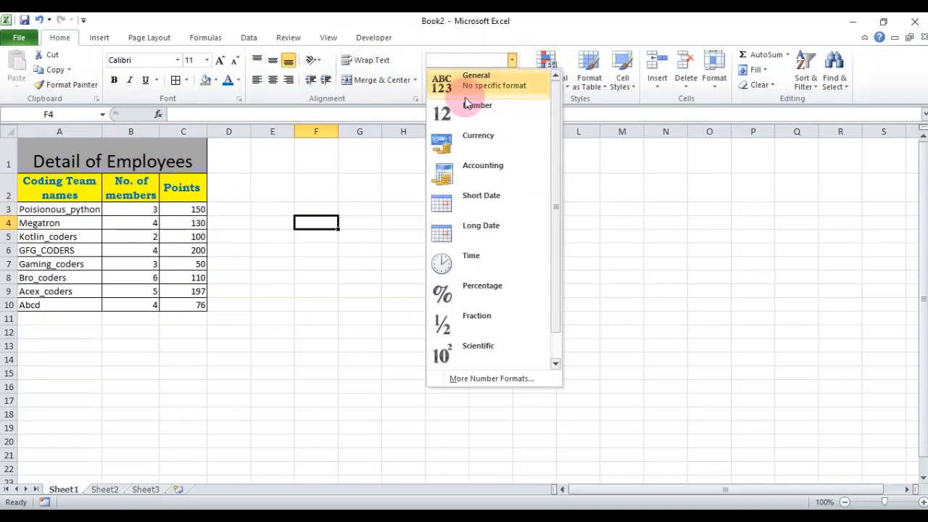
{"action": "left_click", "coordinate": [87, 158]}
{"action": "left_click", "coordinate": [91, 159]}
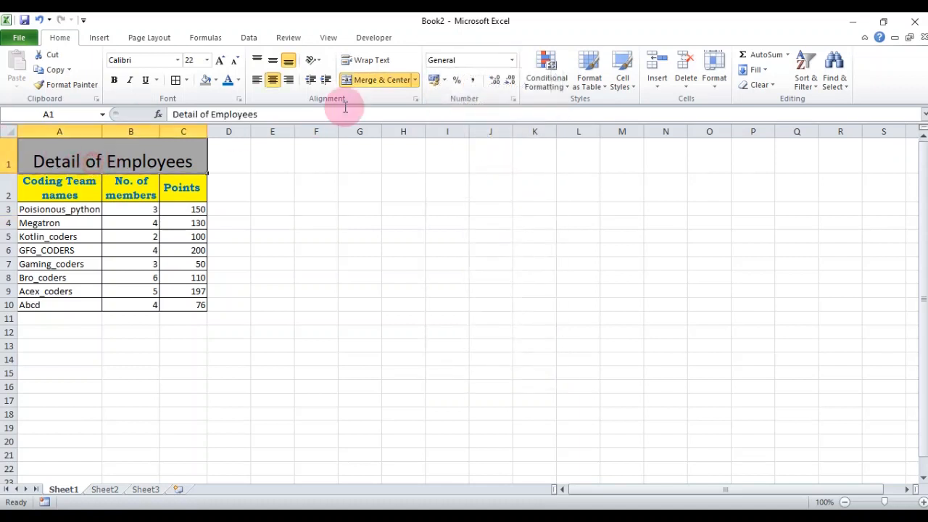
{"action": "left_click", "coordinate": [512, 61]}
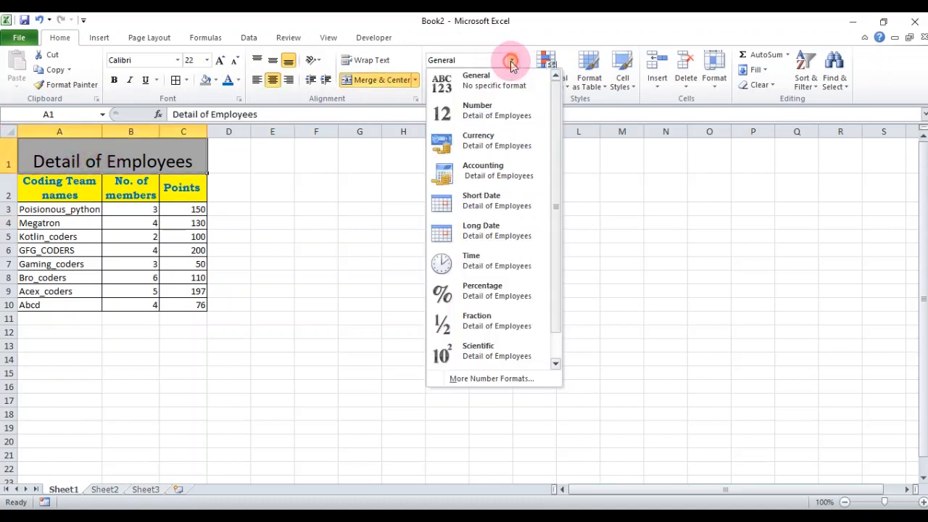
{"action": "left_click", "coordinate": [477, 115]}
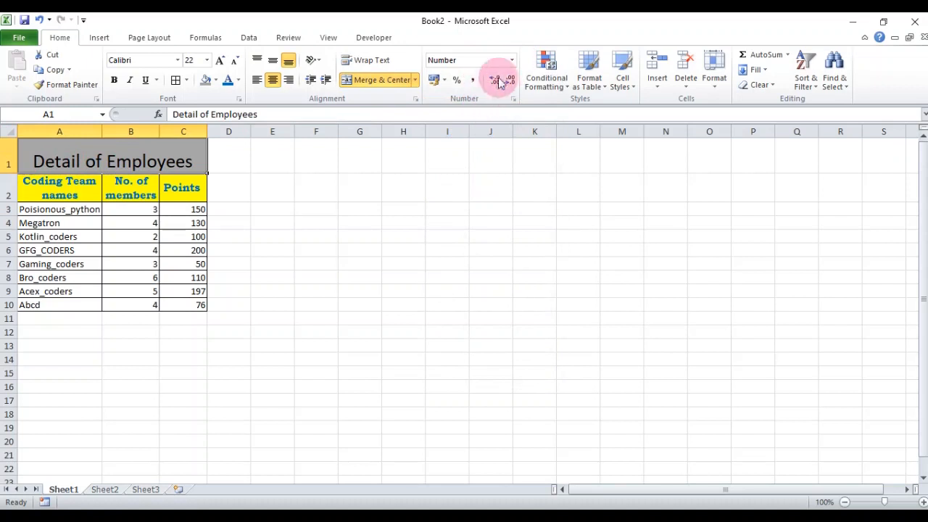
{"action": "left_click", "coordinate": [514, 62]}
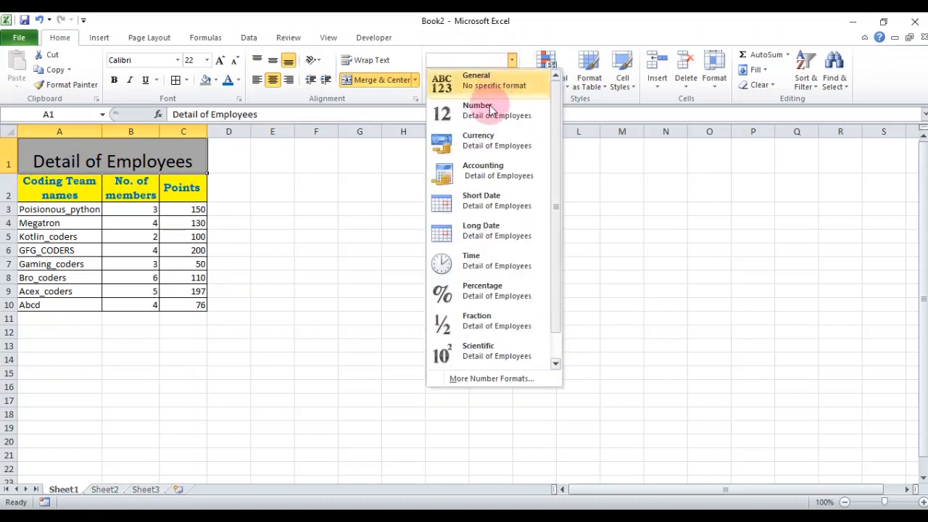
{"action": "left_click", "coordinate": [479, 142]}
{"action": "left_click", "coordinate": [432, 183]}
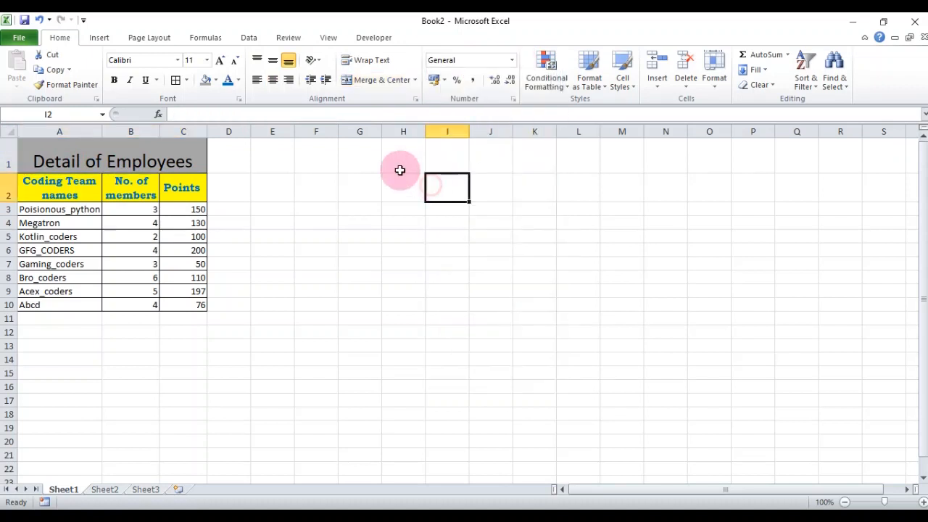
{"action": "left_click", "coordinate": [179, 163]}
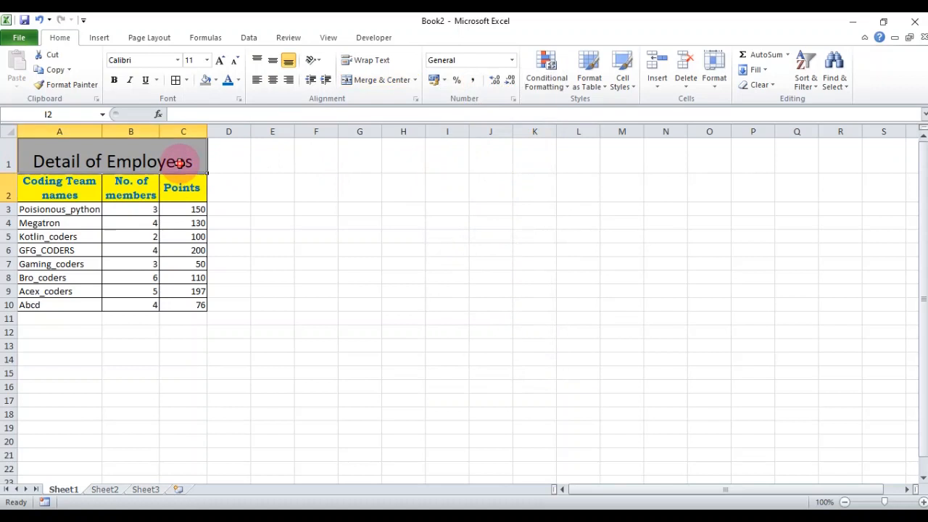
{"action": "left_click", "coordinate": [512, 59]}
{"action": "left_click", "coordinate": [356, 261]}
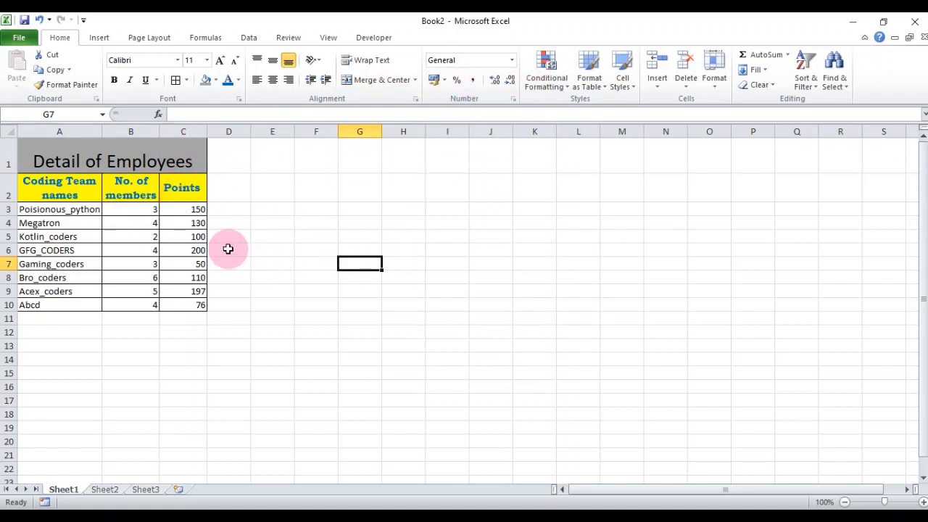
Format the points value in cell C3 as Time and return it to the General format.
{"action": "left_click", "coordinate": [183, 210]}
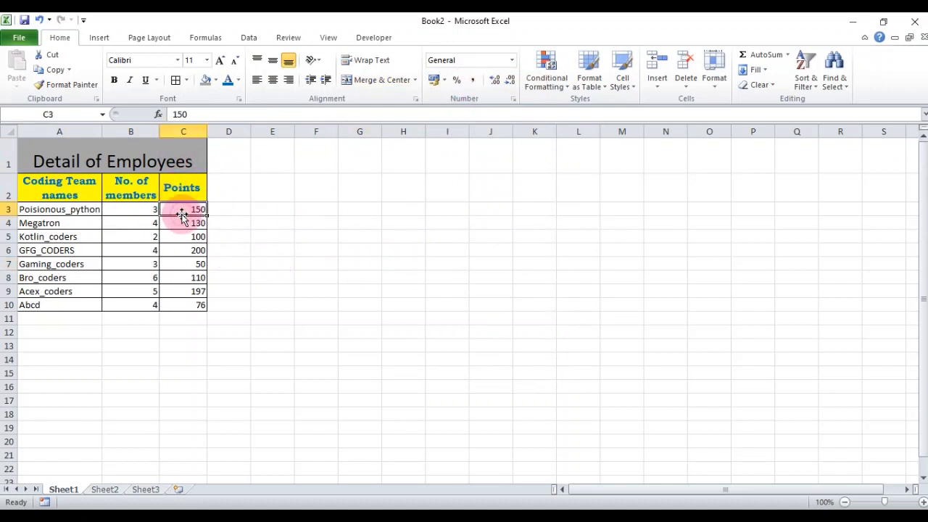
{"action": "left_click", "coordinate": [512, 64]}
{"action": "left_click", "coordinate": [513, 63]}
{"action": "left_click", "coordinate": [513, 63]}
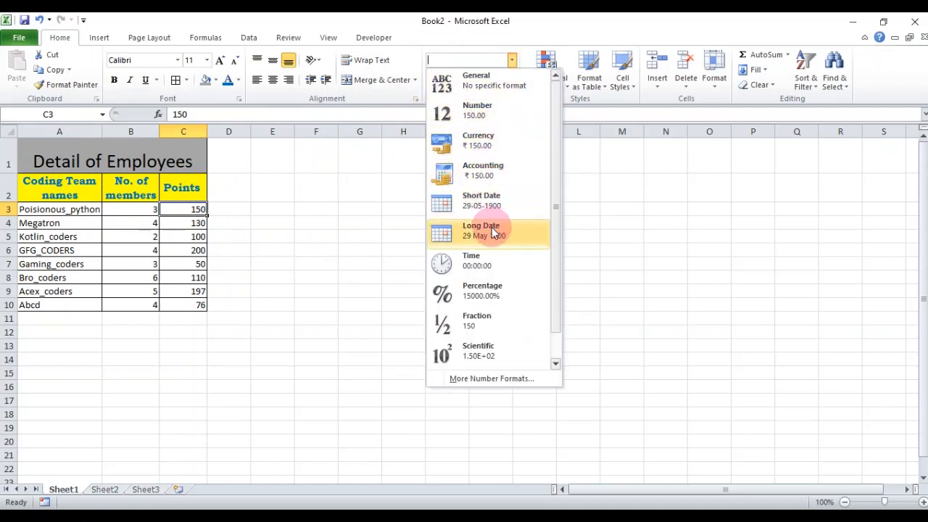
{"action": "left_click", "coordinate": [488, 266]}
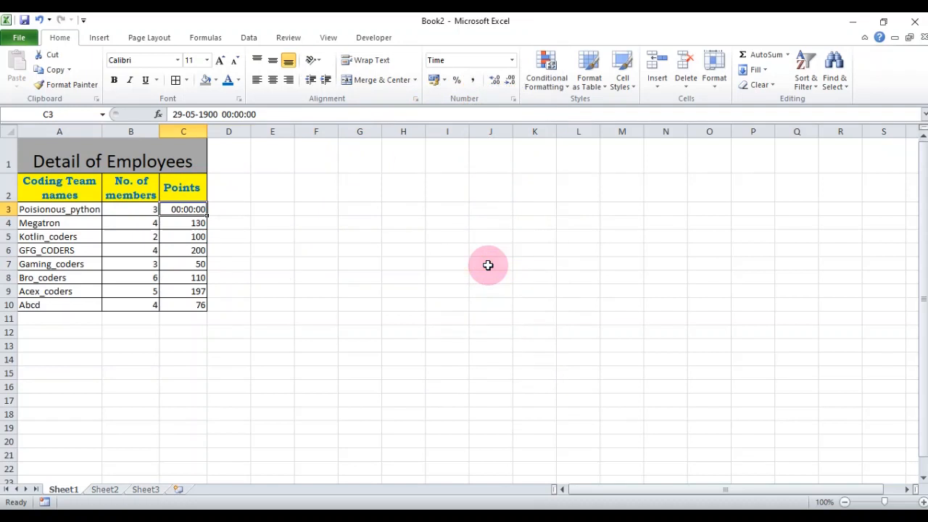
{"action": "left_click", "coordinate": [512, 63]}
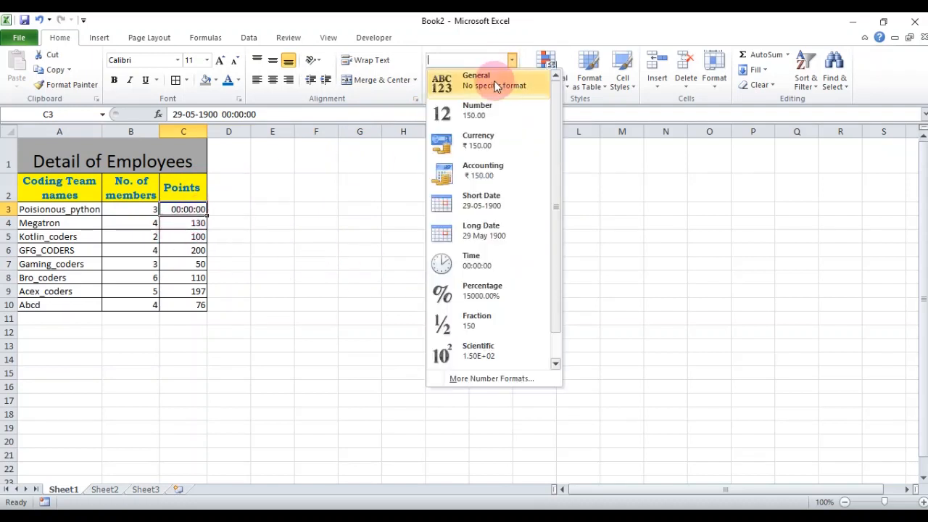
{"action": "left_click", "coordinate": [496, 85]}
Format cell C3 as Long Date and fit the width of column C to its contents.
{"action": "left_click", "coordinate": [513, 61]}
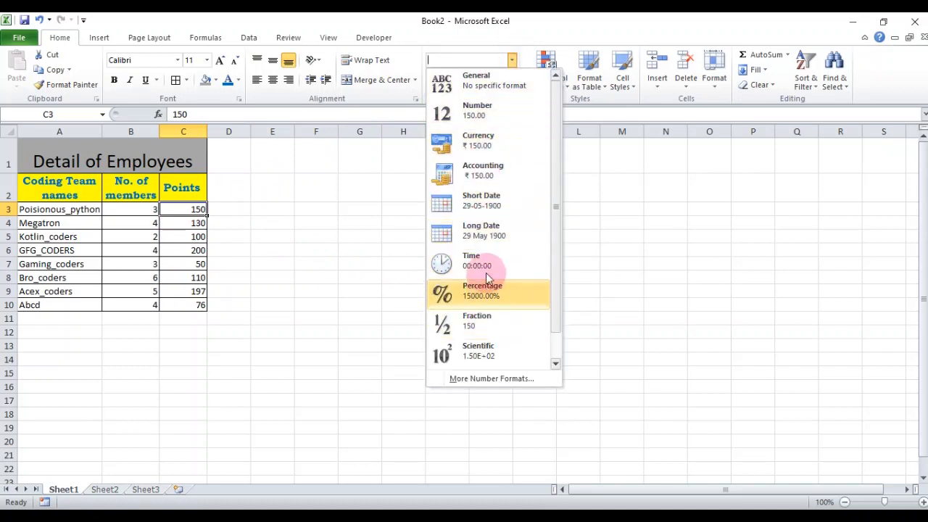
{"action": "left_click", "coordinate": [487, 230]}
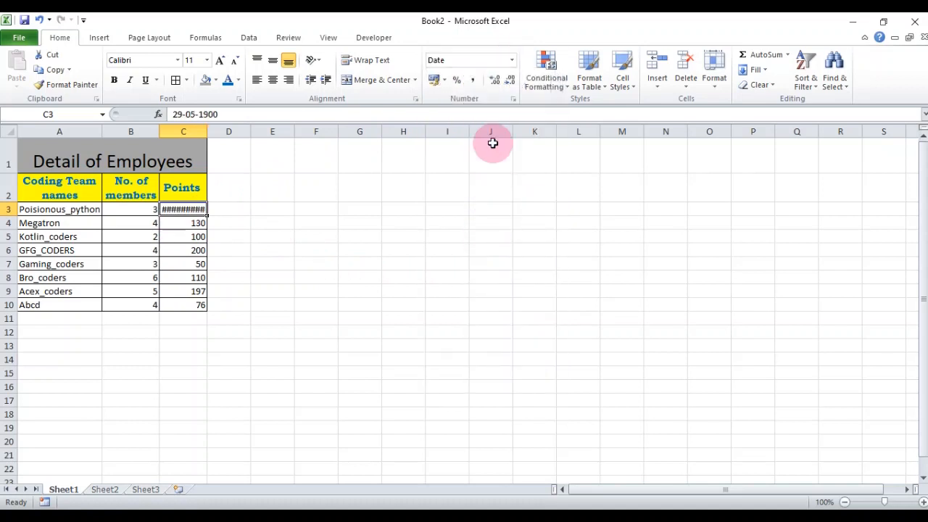
{"action": "double_click", "coordinate": [211, 131]}
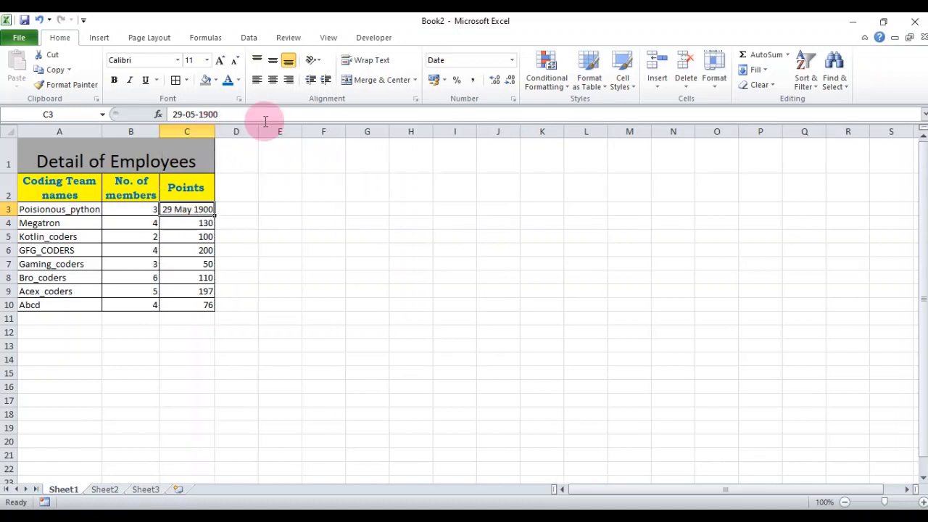
Return cell C3 to the General number format.
{"action": "left_click", "coordinate": [511, 60]}
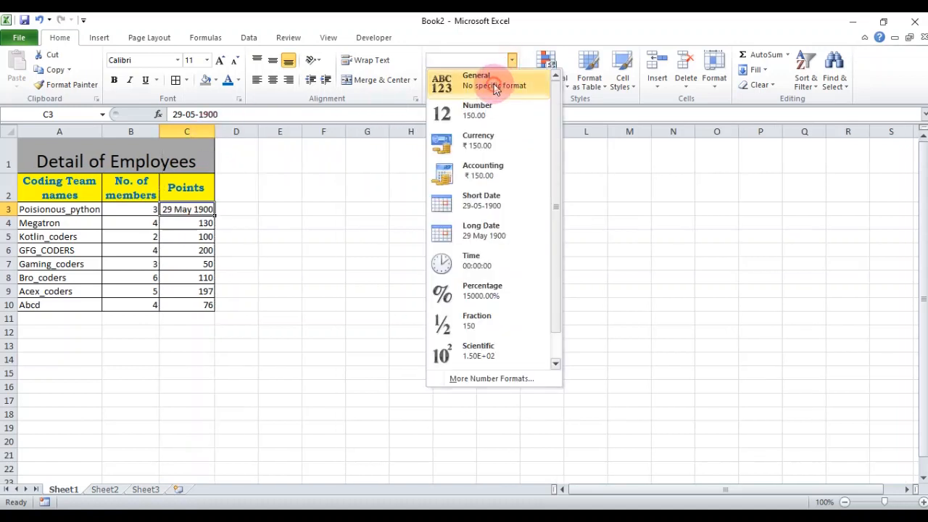
{"action": "left_click", "coordinate": [495, 86]}
{"action": "left_click", "coordinate": [338, 194]}
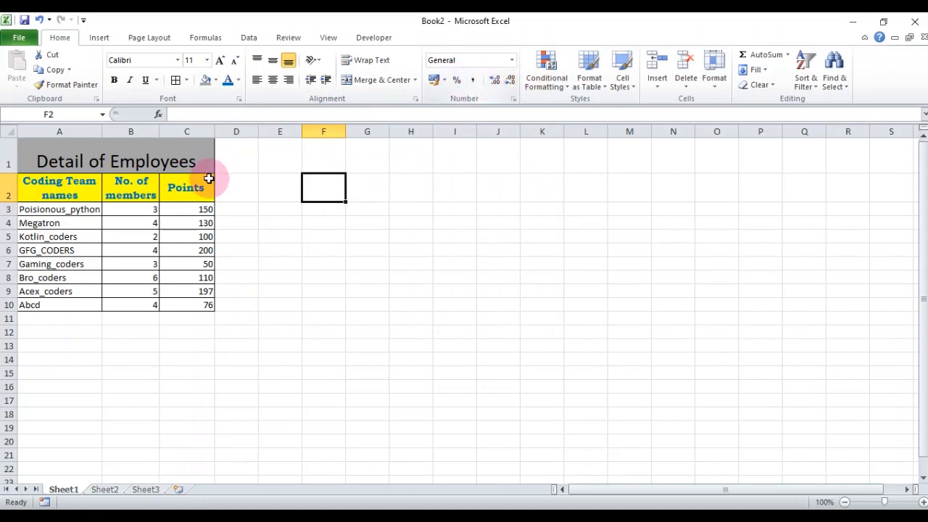
Change the value in cell C3 to 150.56743 and reduce its displayed decimals to zero.
{"action": "left_click", "coordinate": [188, 208]}
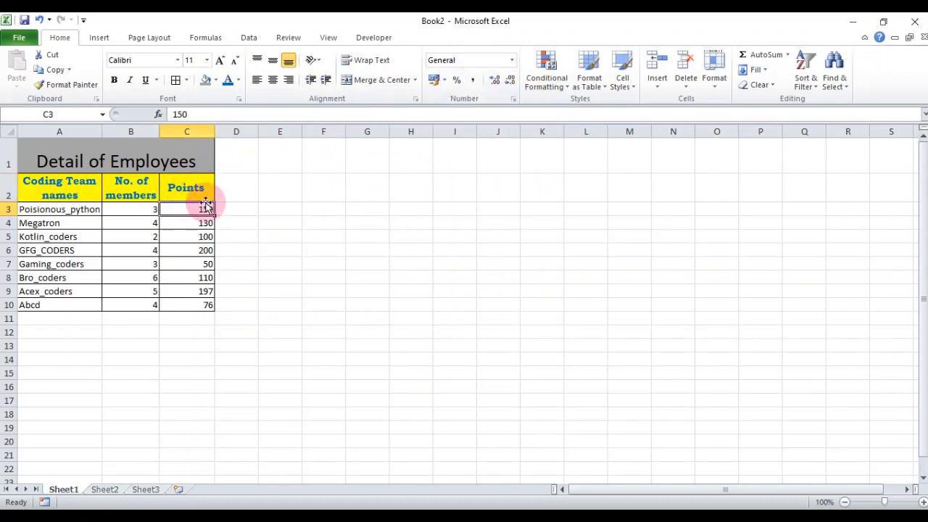
{"action": "left_click", "coordinate": [203, 113]}
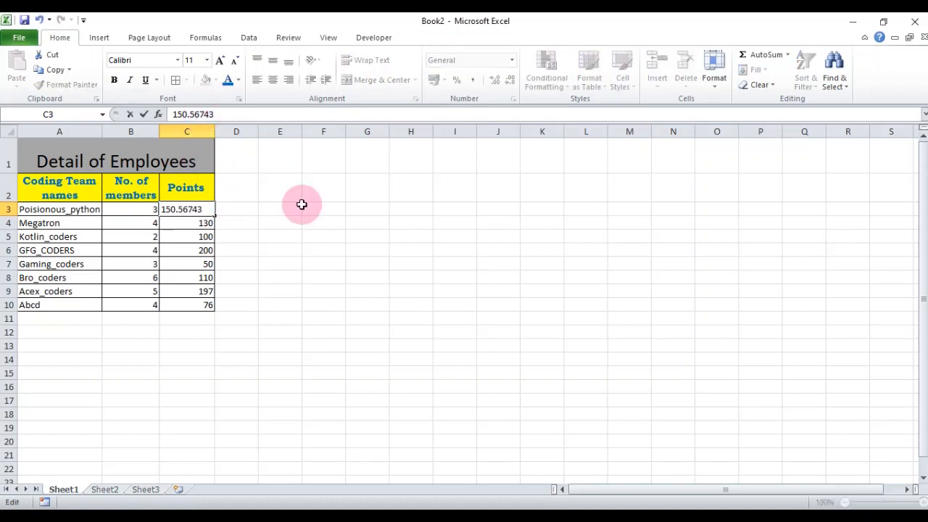
{"action": "left_click", "coordinate": [358, 286]}
{"action": "left_click", "coordinate": [198, 208]}
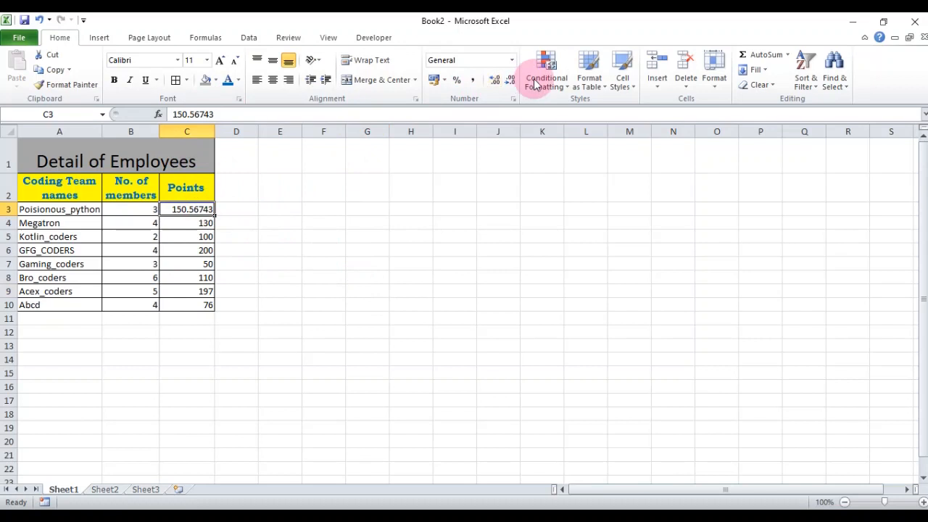
{"action": "left_click", "coordinate": [495, 82]}
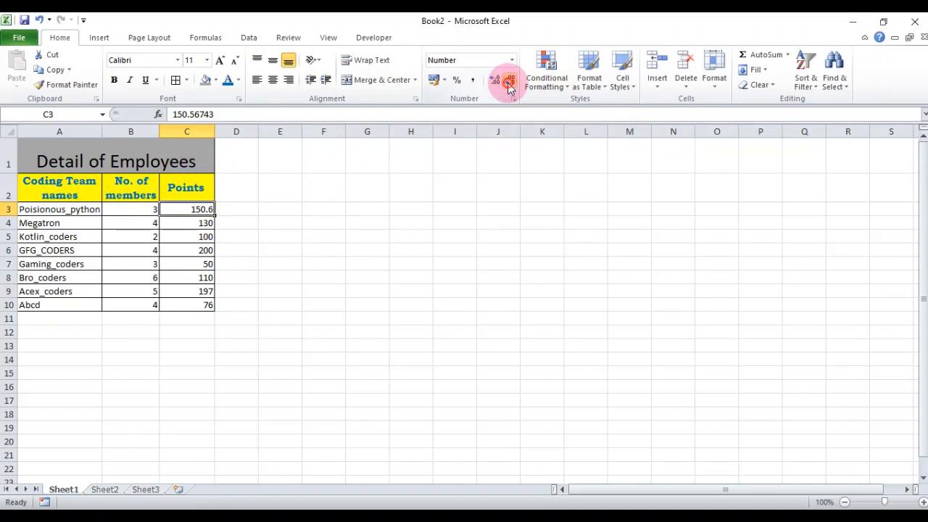
Show the value in cell C4 with two decimal places and reduce it to no decimals.
{"action": "left_click", "coordinate": [205, 223]}
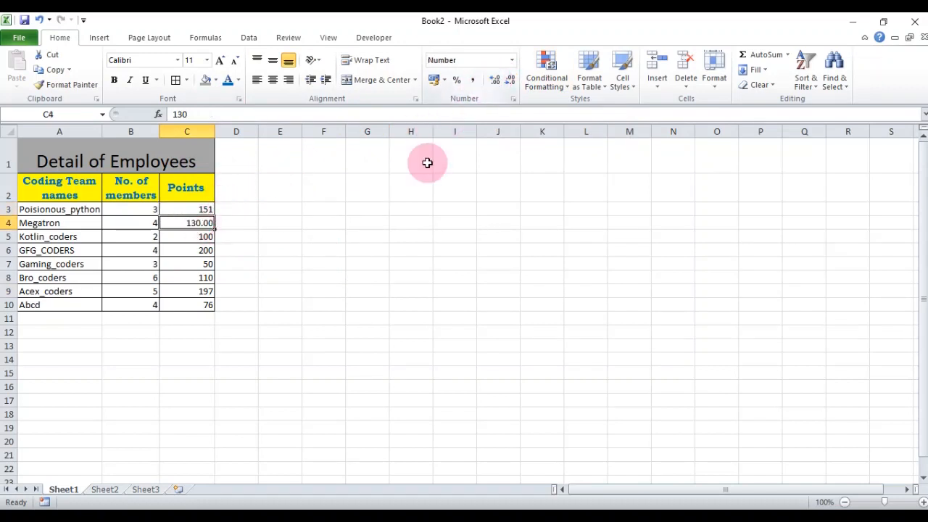
{"action": "double_click", "coordinate": [511, 80]}
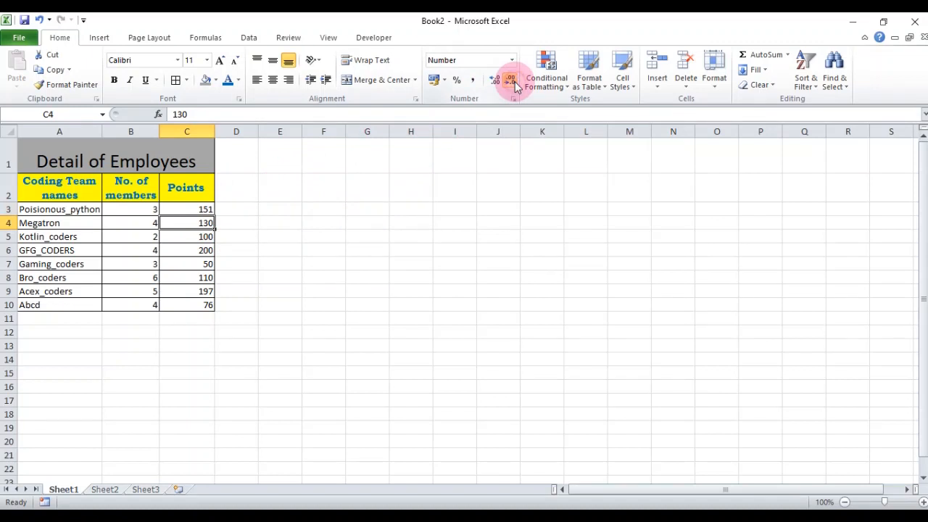
{"action": "left_click", "coordinate": [497, 83]}
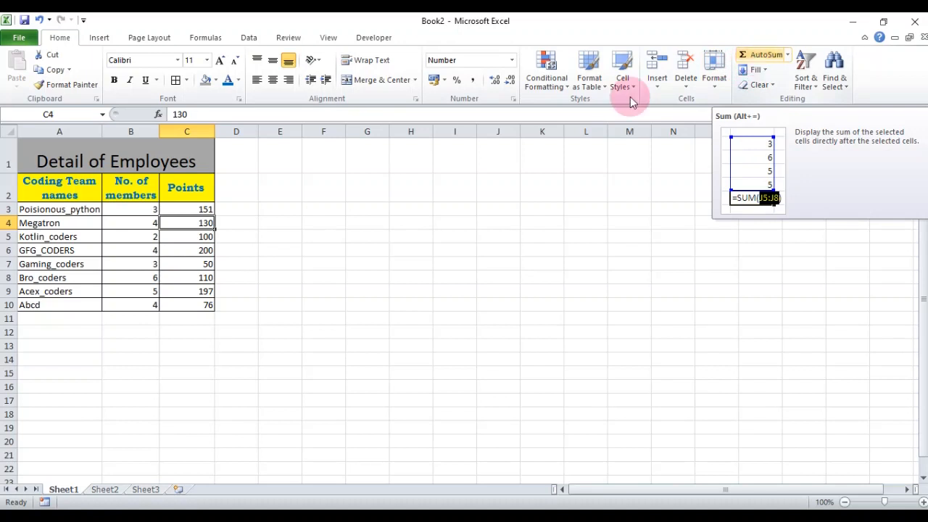
Insert an AutoSum of B3:B10 in cell B11 to total the number of members.
{"action": "left_click", "coordinate": [154, 317]}
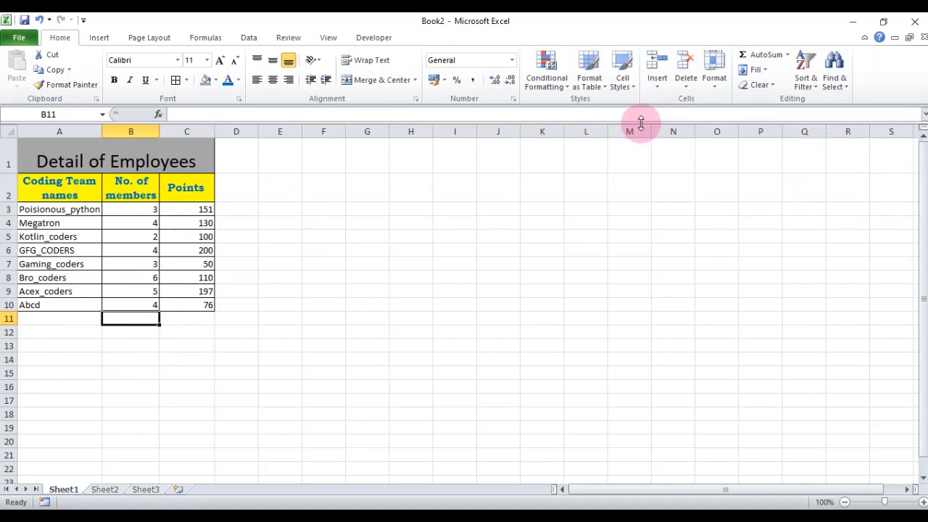
{"action": "left_click", "coordinate": [766, 58]}
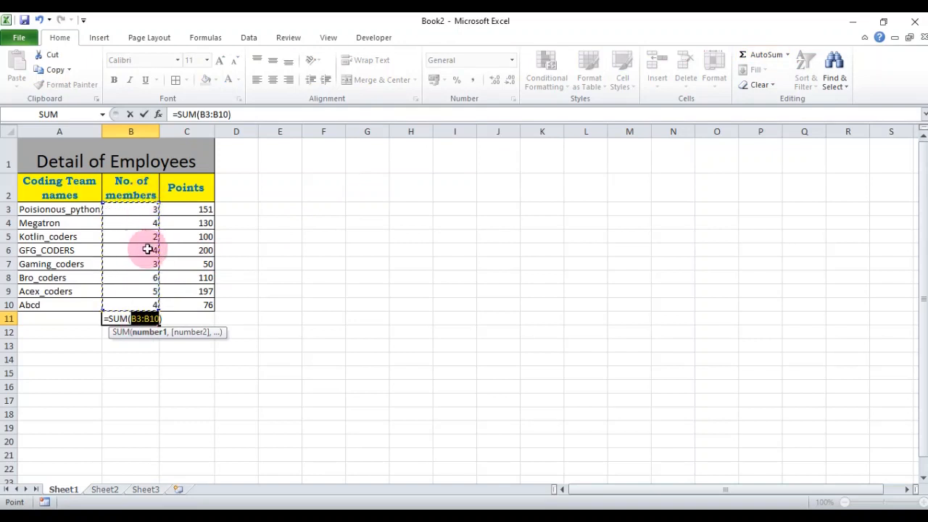
{"action": "key", "text": "Return"}
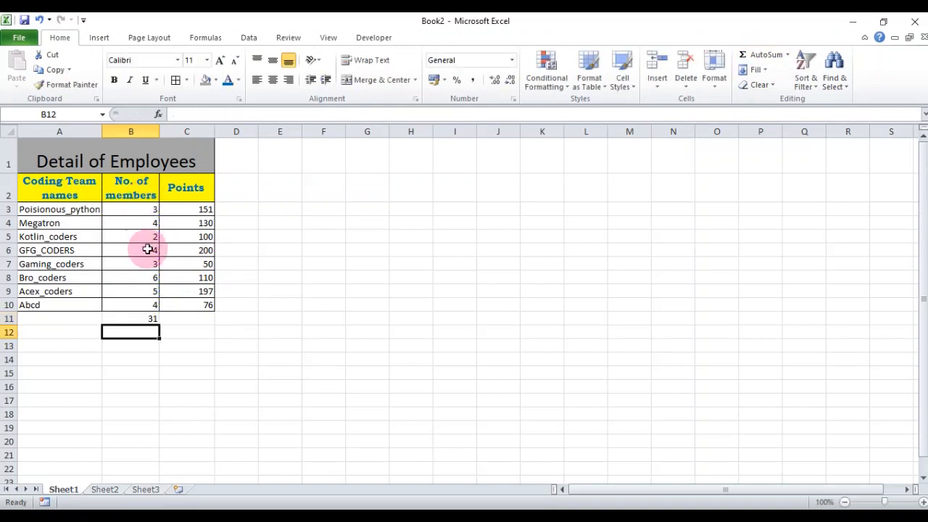
Insert an AutoSum of C3:C10 in cell C11 to total the points.
{"action": "left_click", "coordinate": [193, 318]}
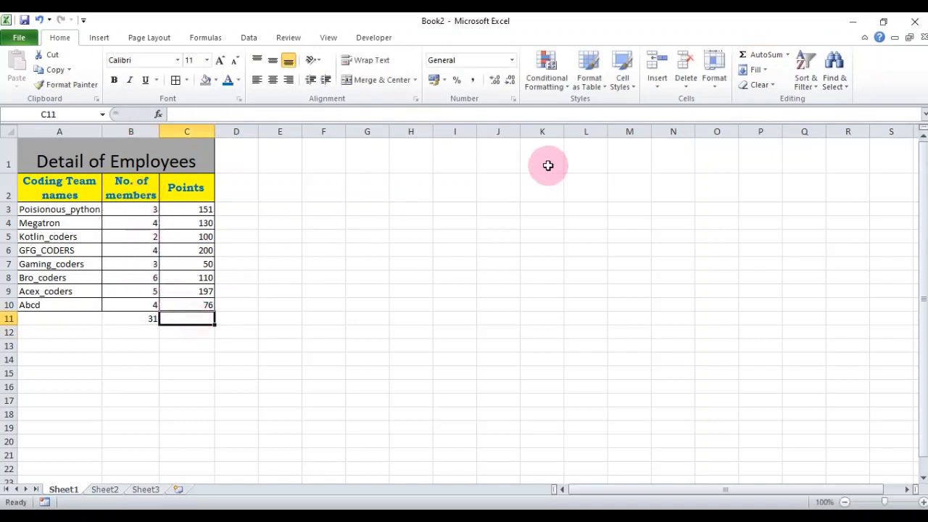
{"action": "left_click", "coordinate": [757, 55]}
{"action": "key", "text": "Return"}
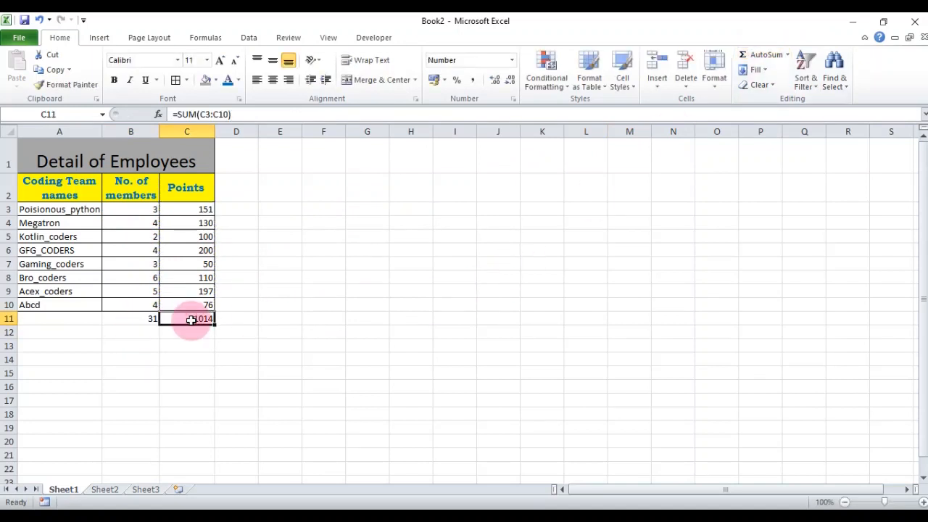
Replace the formula in cell C11 with the average of the points in C3:C10.
{"action": "left_click", "coordinate": [789, 55]}
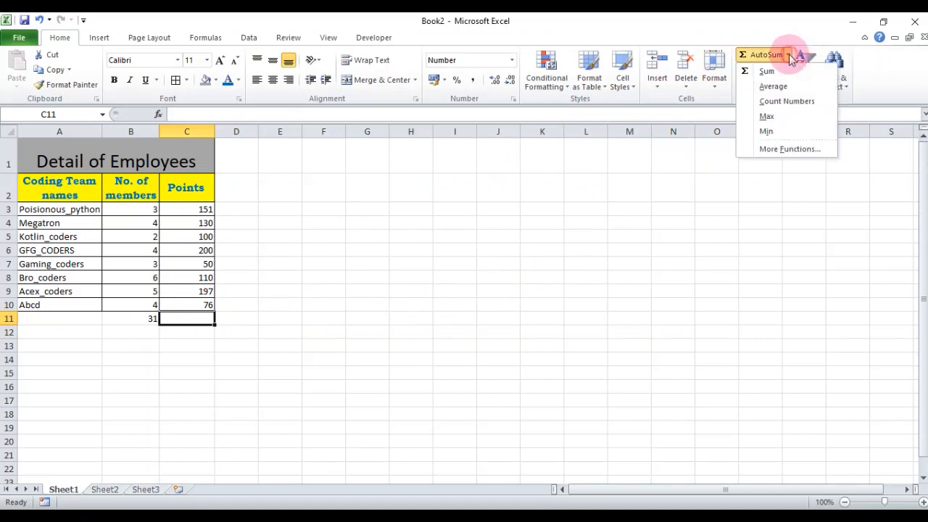
{"action": "left_click", "coordinate": [774, 87]}
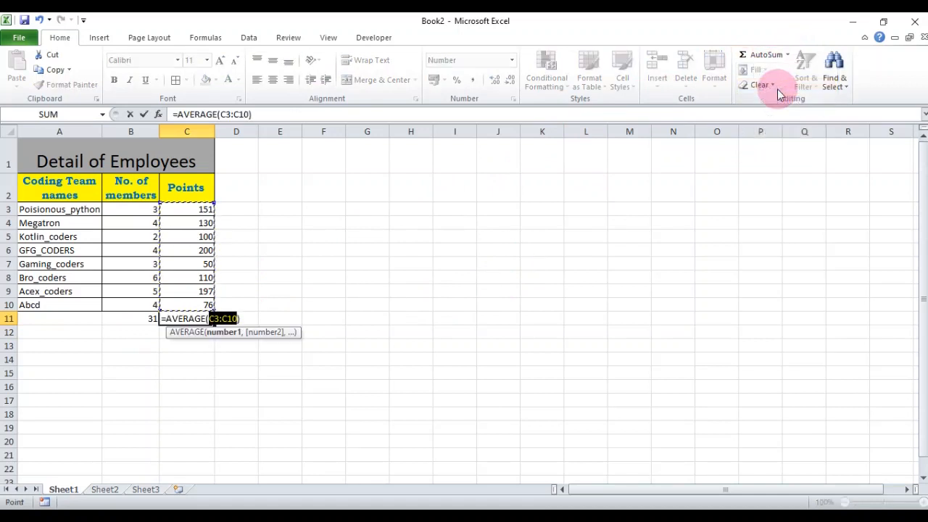
{"action": "key", "text": "Return"}
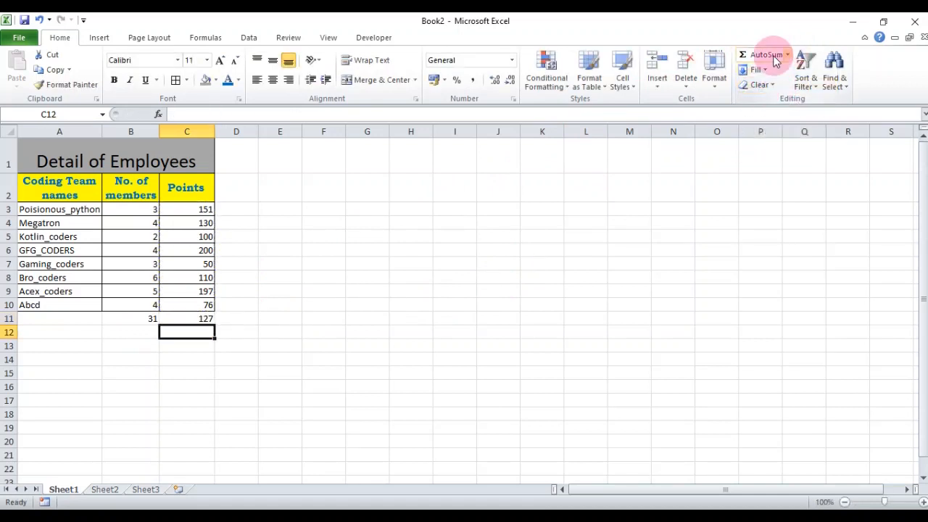
Replace the formula in cell C11 with a Count Numbers formula over C3:C10.
{"action": "left_click", "coordinate": [197, 318]}
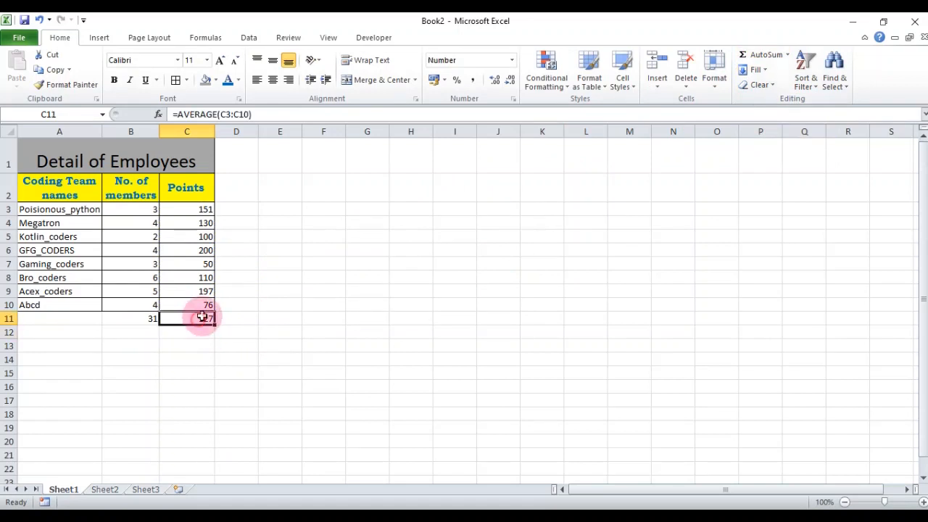
{"action": "left_click", "coordinate": [788, 54]}
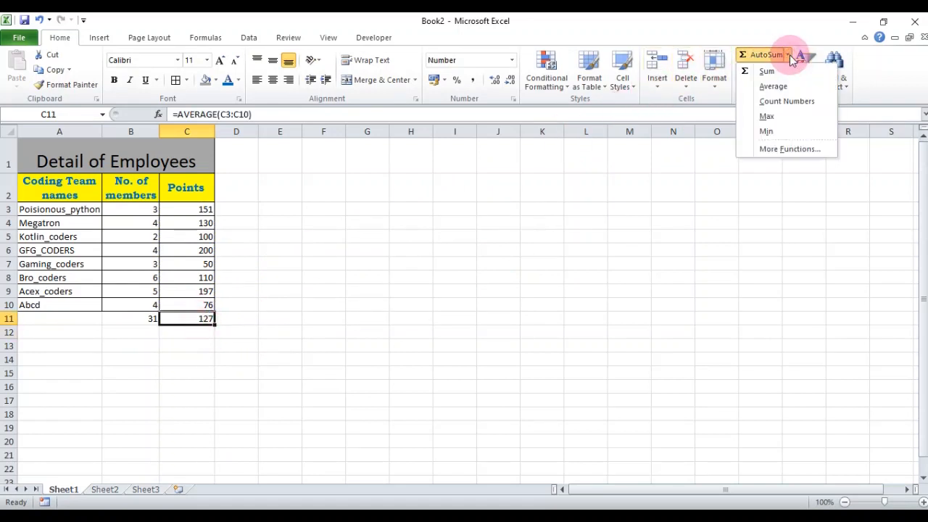
{"action": "left_click", "coordinate": [774, 104]}
{"action": "key", "text": "Return"}
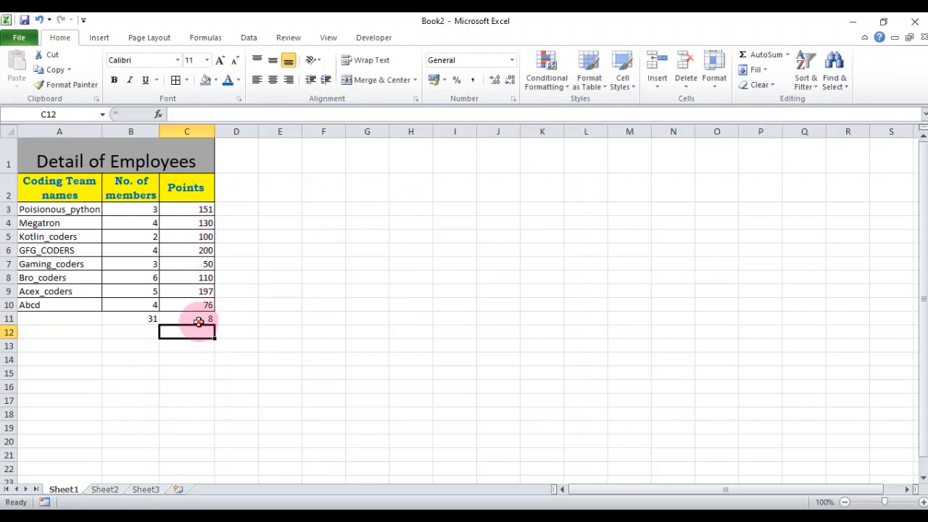
Replace the formula in cell C11 with the minimum of the points in C3:C10.
{"action": "left_click", "coordinate": [200, 319]}
{"action": "left_click", "coordinate": [787, 56]}
{"action": "left_click", "coordinate": [772, 129]}
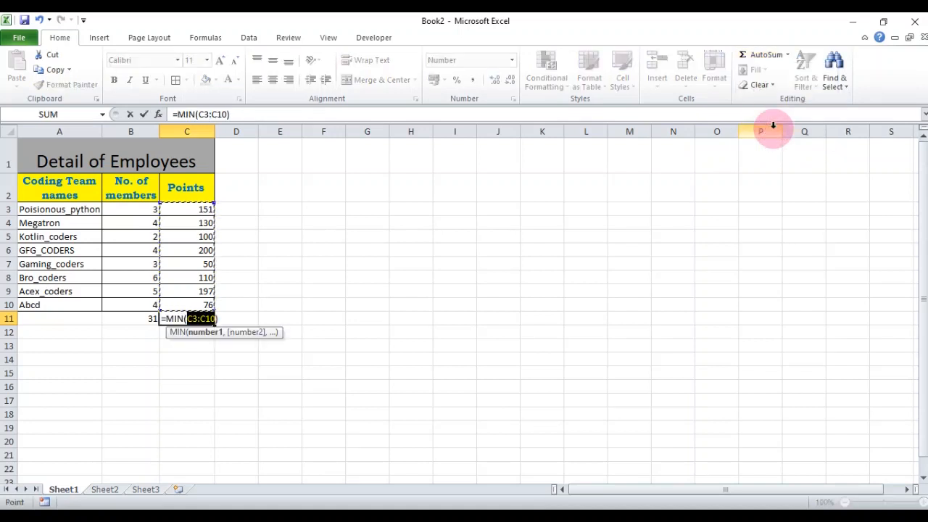
{"action": "key", "text": "Return"}
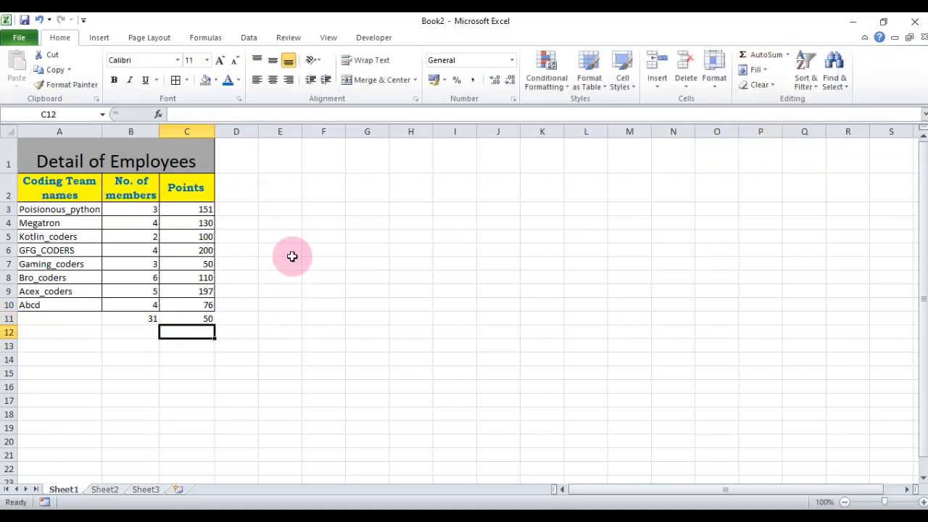
{"action": "left_click", "coordinate": [205, 320]}
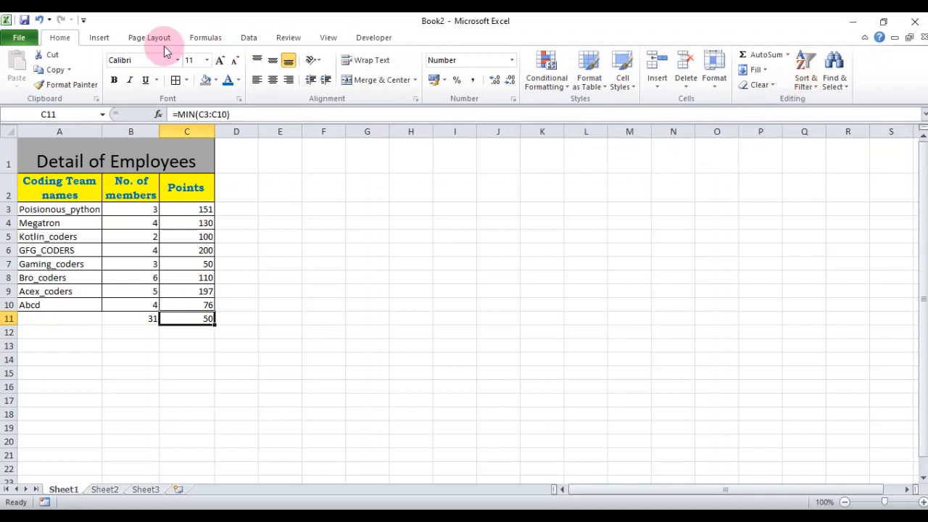
{"action": "left_click", "coordinate": [101, 40]}
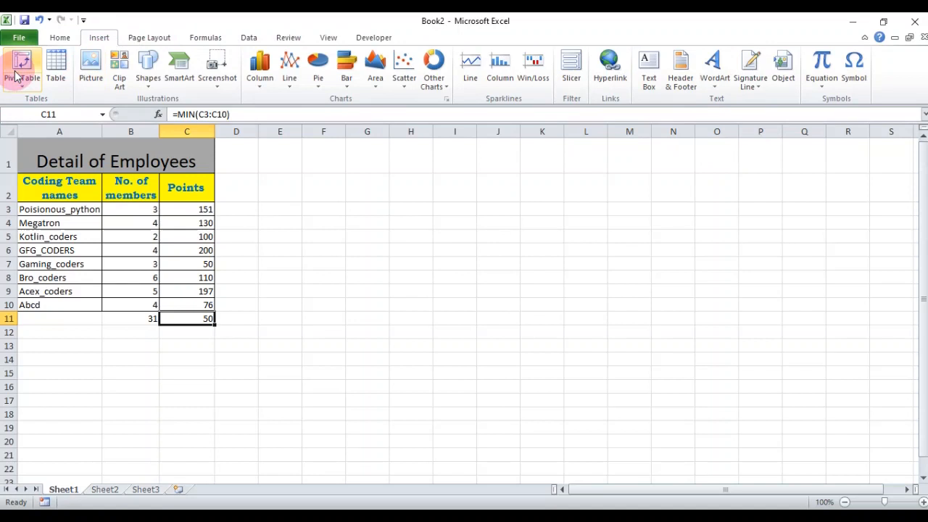
{"action": "left_click", "coordinate": [57, 72]}
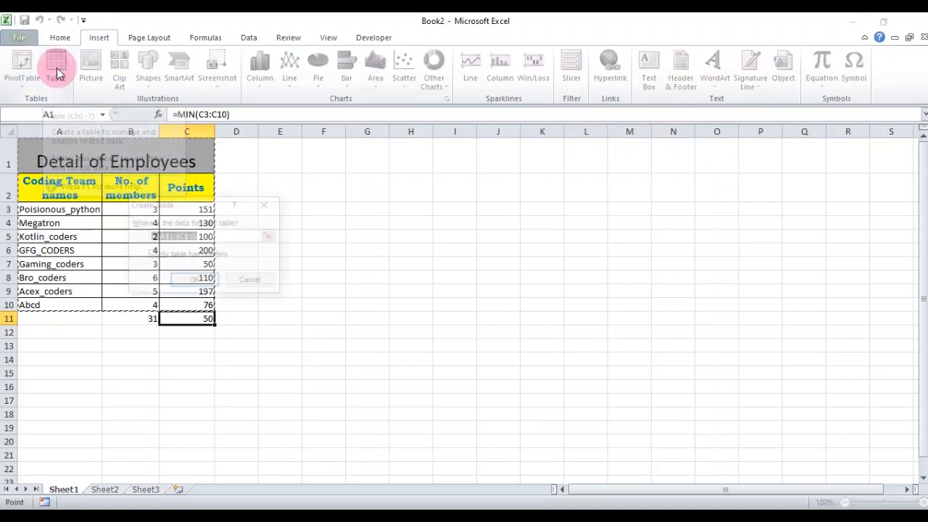
{"action": "left_click", "coordinate": [257, 281]}
Convert the employee data range A1:C10 into an Excel table with headers.
{"action": "left_click", "coordinate": [55, 186]}
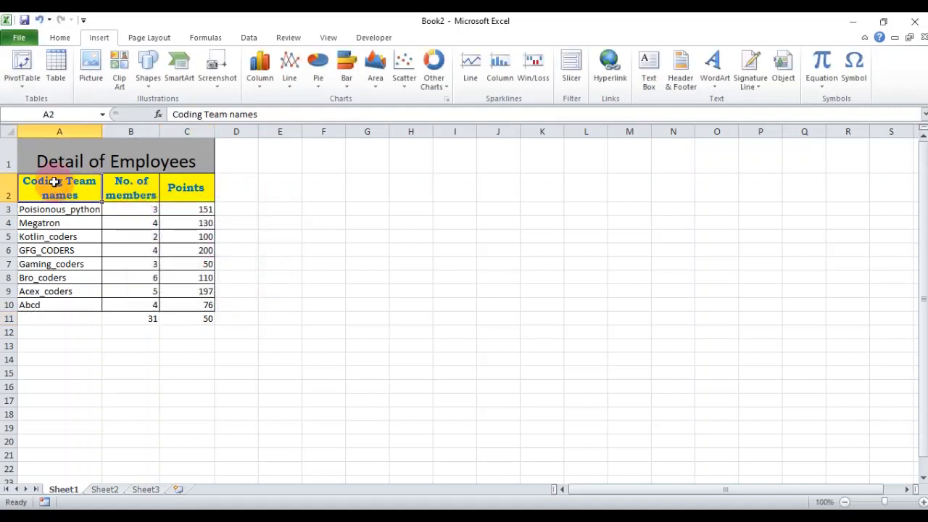
{"action": "left_click", "coordinate": [56, 71]}
{"action": "left_click", "coordinate": [187, 287]}
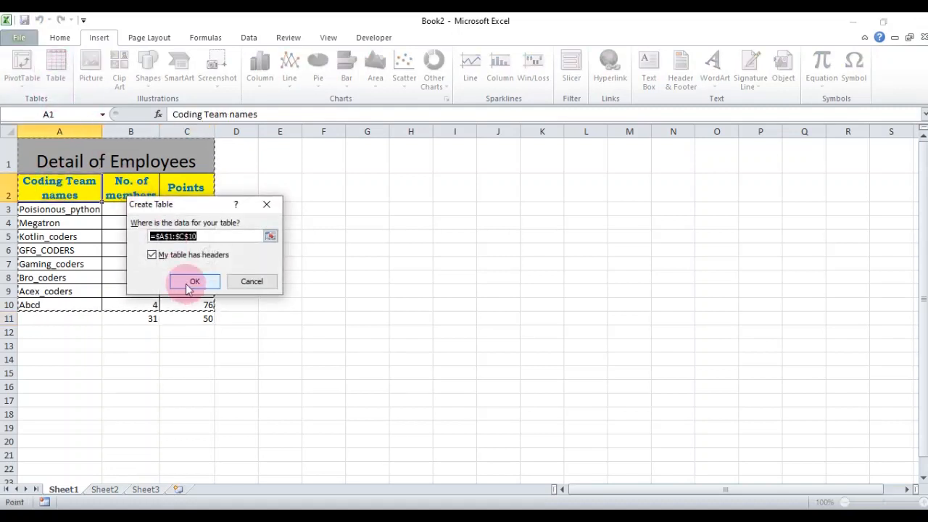
{"action": "left_click", "coordinate": [442, 264]}
{"action": "left_click", "coordinate": [340, 231]}
Try the light blue table style on the table, and apply the red banded style instead.
{"action": "left_click", "coordinate": [155, 222]}
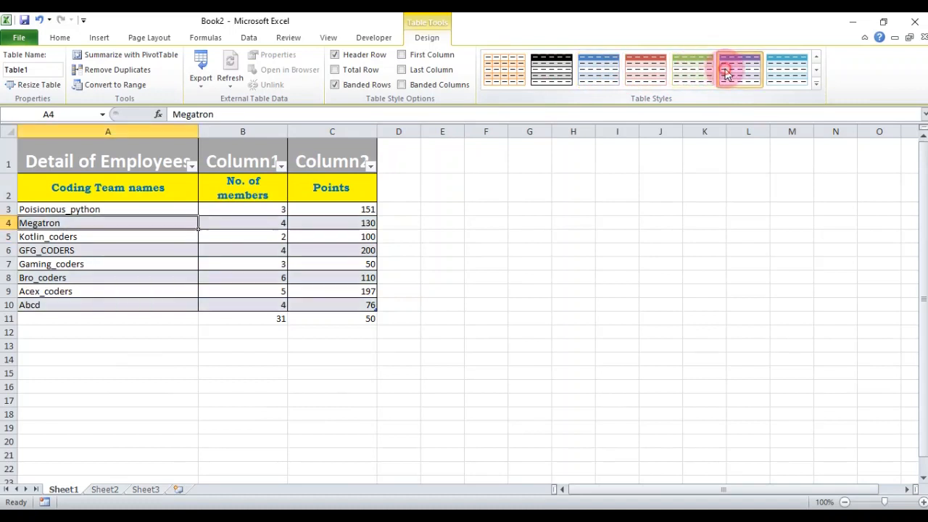
{"action": "left_click", "coordinate": [788, 69]}
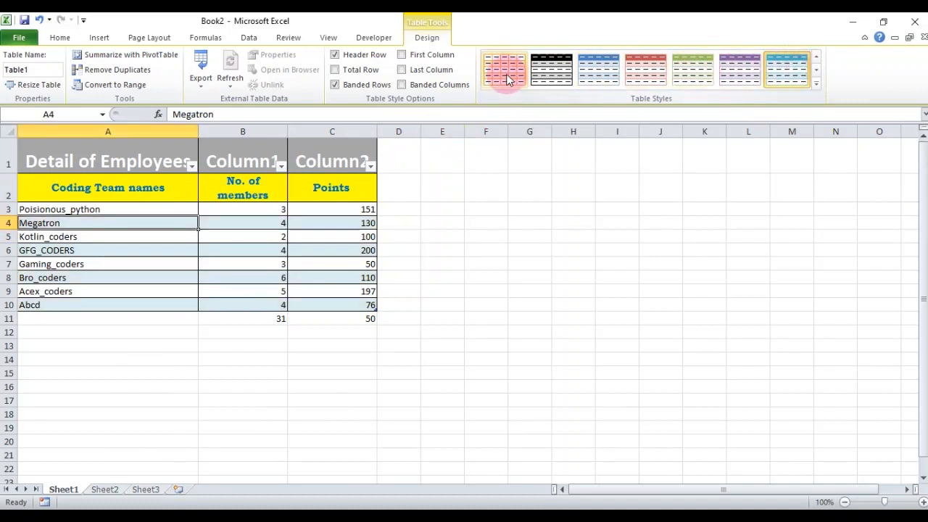
{"action": "left_click", "coordinate": [629, 86]}
{"action": "left_click", "coordinate": [414, 249]}
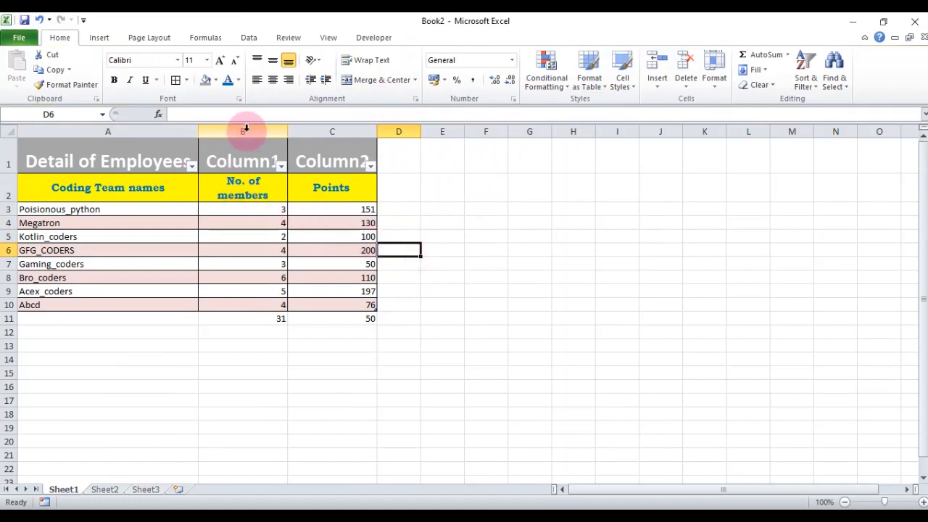
Turn off the filter buttons in the table's header row.
{"action": "left_click", "coordinate": [274, 153]}
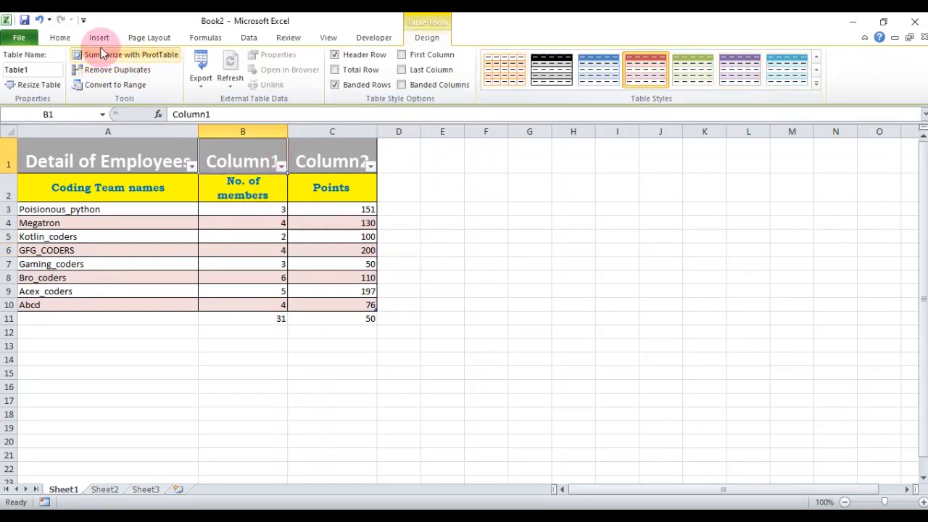
{"action": "left_click", "coordinate": [61, 37]}
{"action": "left_click", "coordinate": [793, 72]}
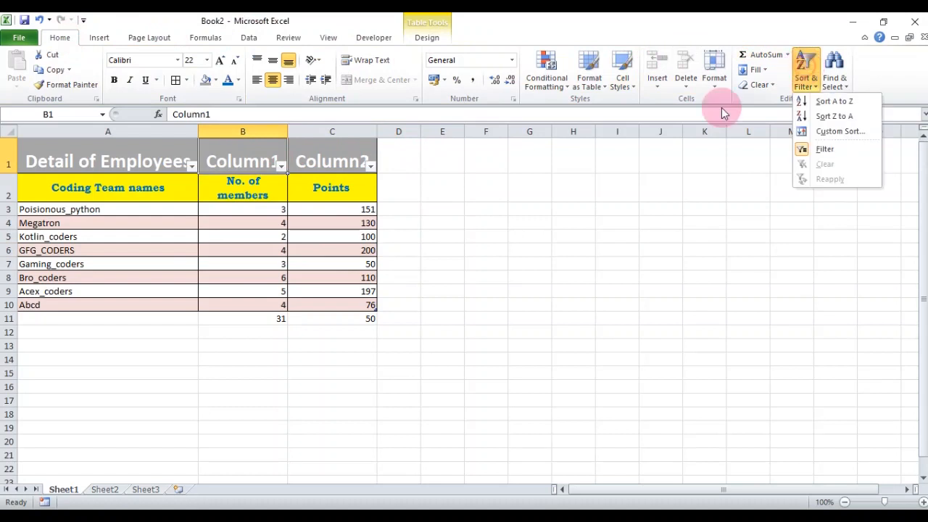
{"action": "left_click", "coordinate": [470, 283]}
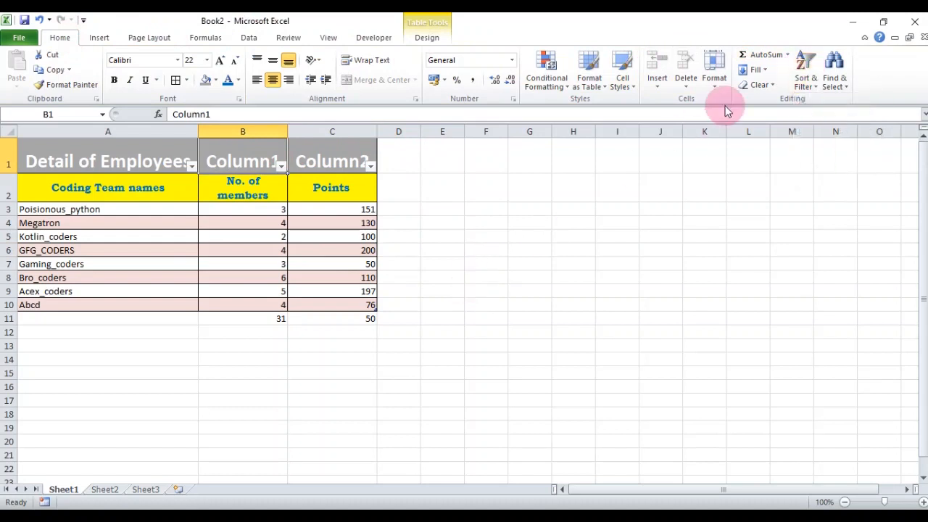
{"action": "left_click", "coordinate": [798, 77]}
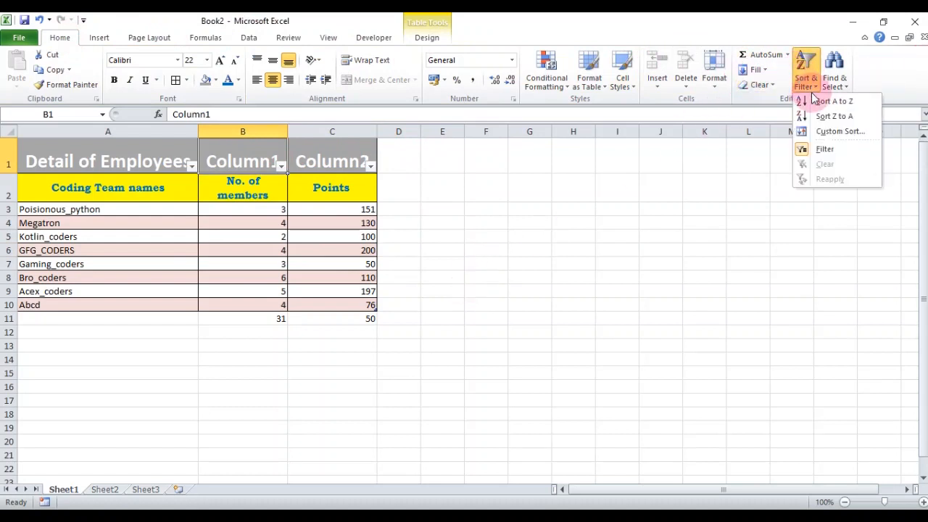
{"action": "left_click", "coordinate": [811, 151]}
{"action": "left_click", "coordinate": [548, 239]}
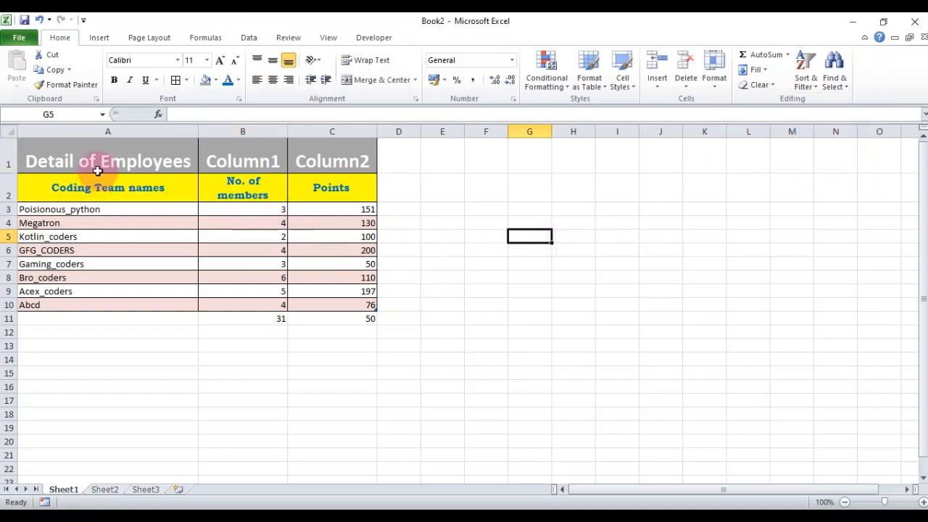
Try to merge the table's header cells A1:C1 into one title cell.
{"action": "left_click_drag", "start_coordinate": [111, 160], "coordinate": [308, 155]}
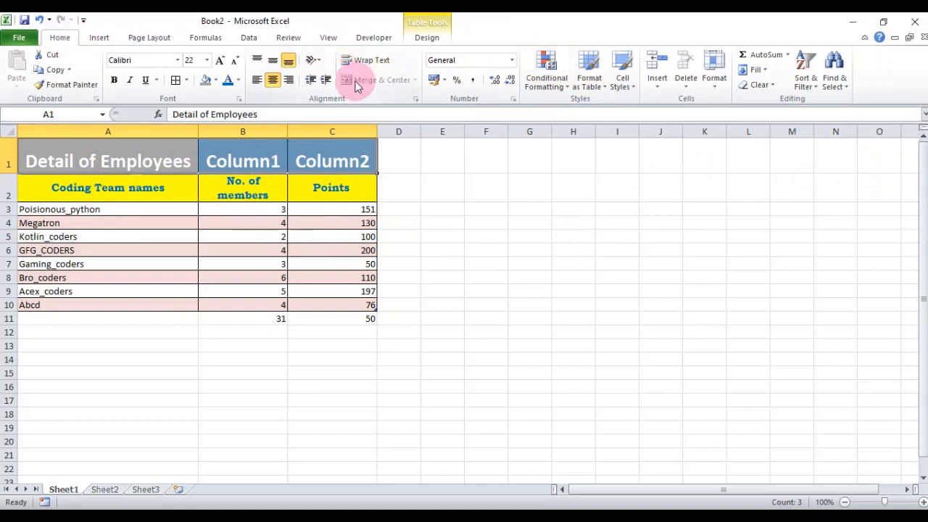
{"action": "left_click", "coordinate": [153, 152]}
{"action": "left_click_drag", "start_coordinate": [153, 152], "coordinate": [308, 156]}
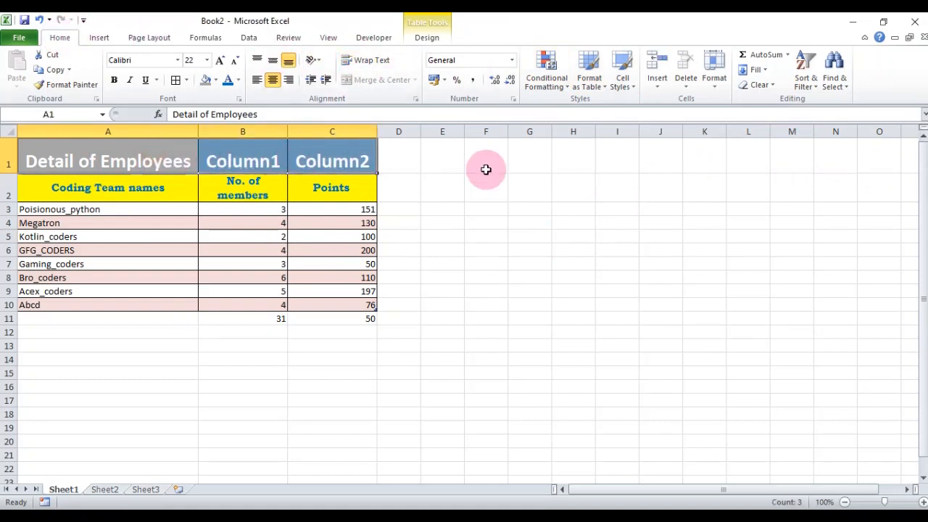
{"action": "left_click", "coordinate": [482, 164]}
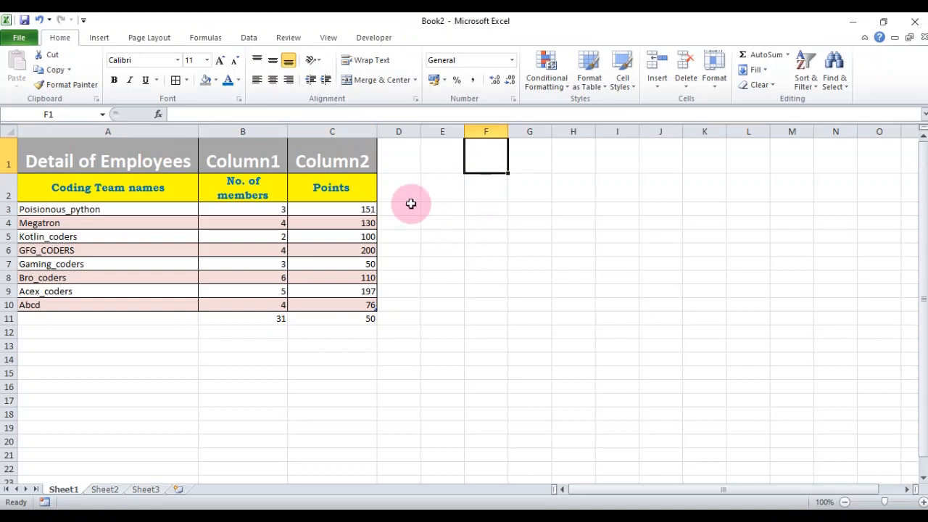
{"action": "left_click_drag", "start_coordinate": [352, 155], "coordinate": [95, 149]}
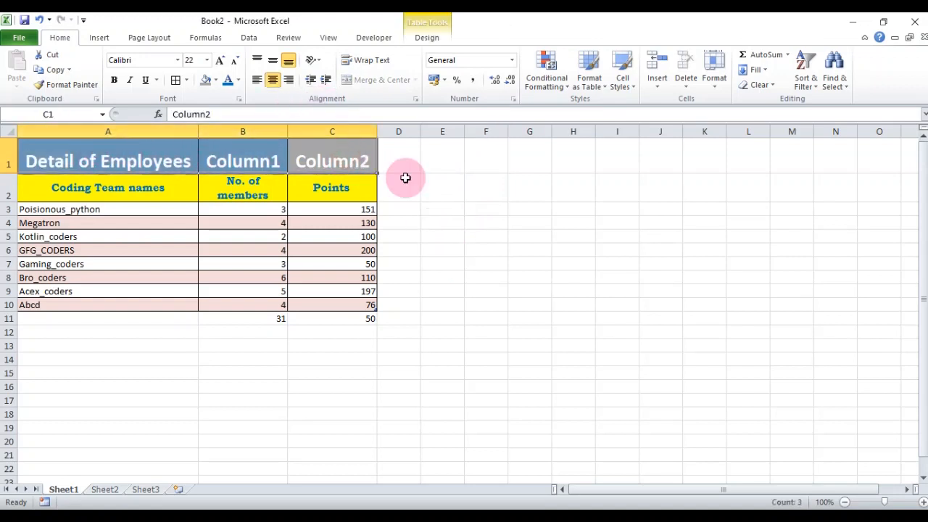
{"action": "left_click", "coordinate": [517, 219]}
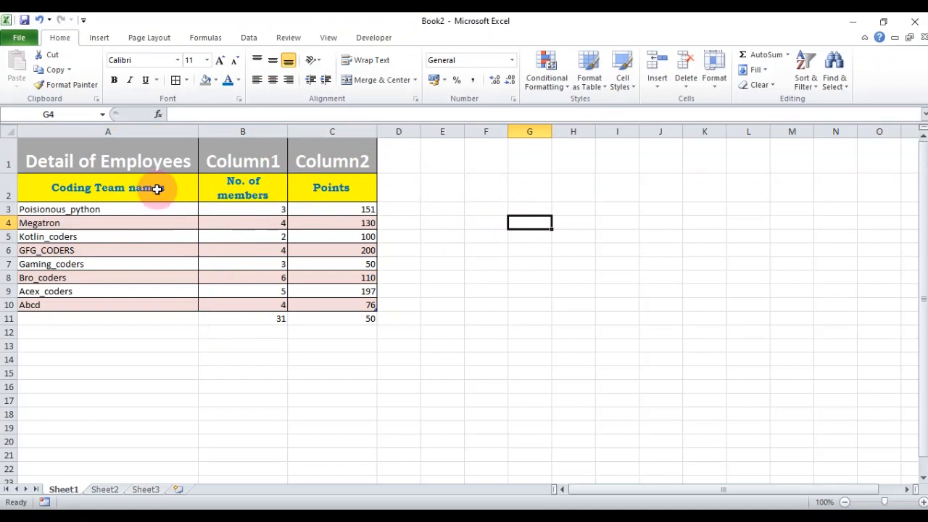
Undo the filter change, the table styles, the table conversion and the minimum formula in cell C11.
{"action": "key", "text": "Home"}
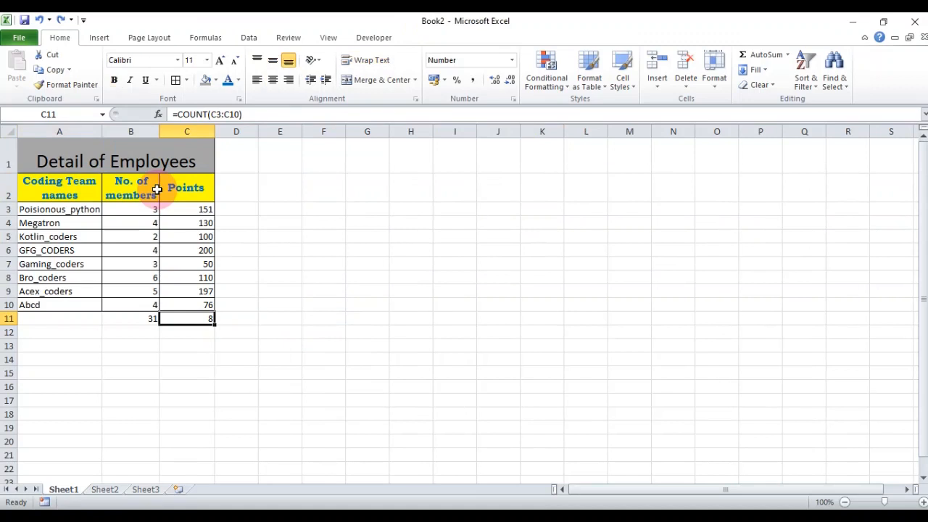
Insert the picture "ms excel" from the Desktop folder into Sheet1.
{"action": "left_click", "coordinate": [82, 39]}
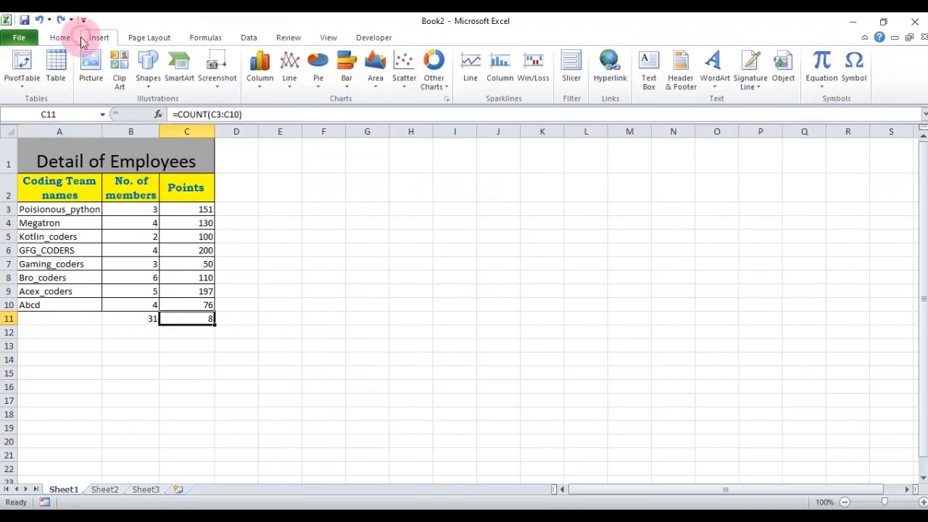
{"action": "left_click", "coordinate": [98, 70]}
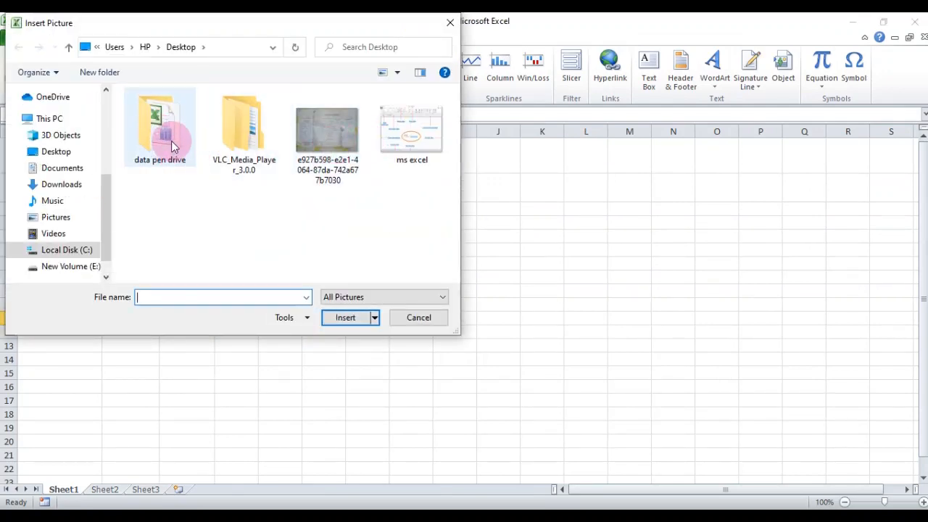
{"action": "double_click", "coordinate": [172, 145]}
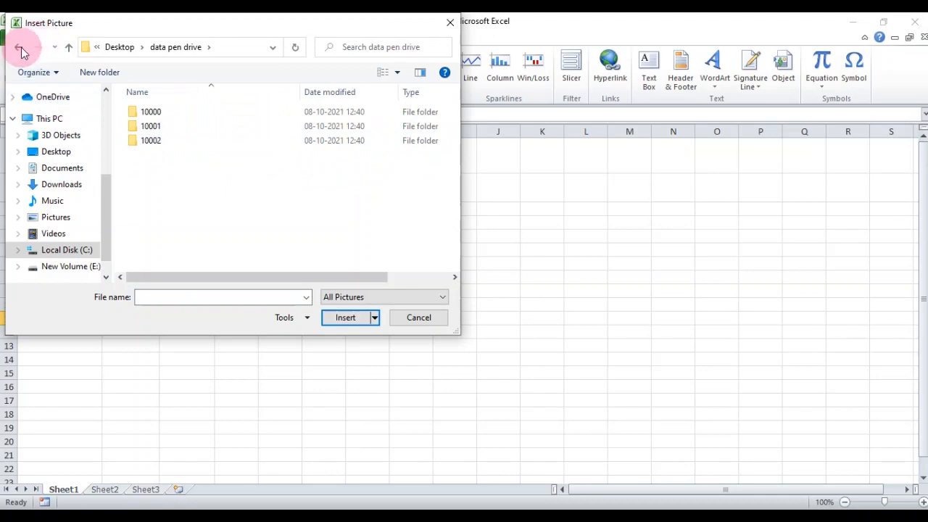
{"action": "double_click", "coordinate": [406, 137]}
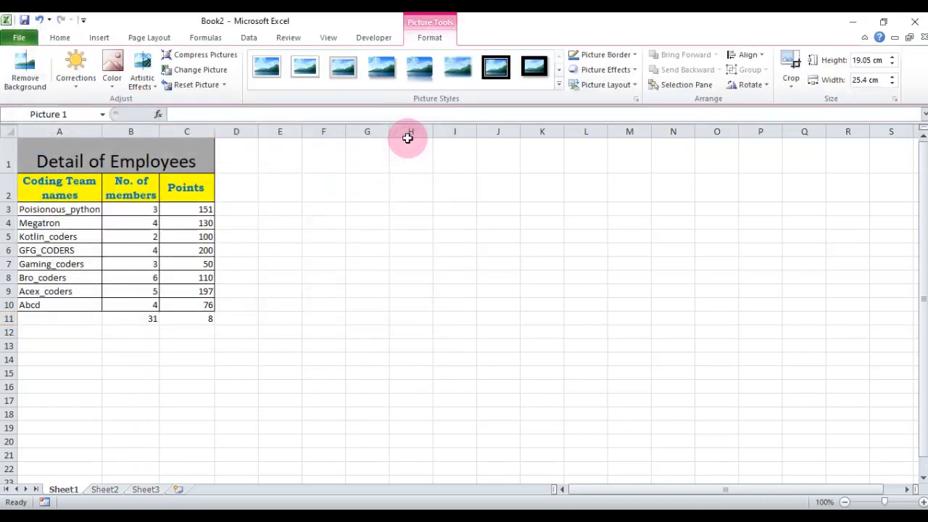
Shrink the picture to about 8 cm high by 10.7 cm wide and move it beside the data table.
{"action": "left_click_drag", "start_coordinate": [384, 340], "coordinate": [330, 166]}
{"action": "left_click_drag", "start_coordinate": [700, 204], "coordinate": [685, 243]}
{"action": "left_click_drag", "start_coordinate": [740, 175], "coordinate": [522, 201]}
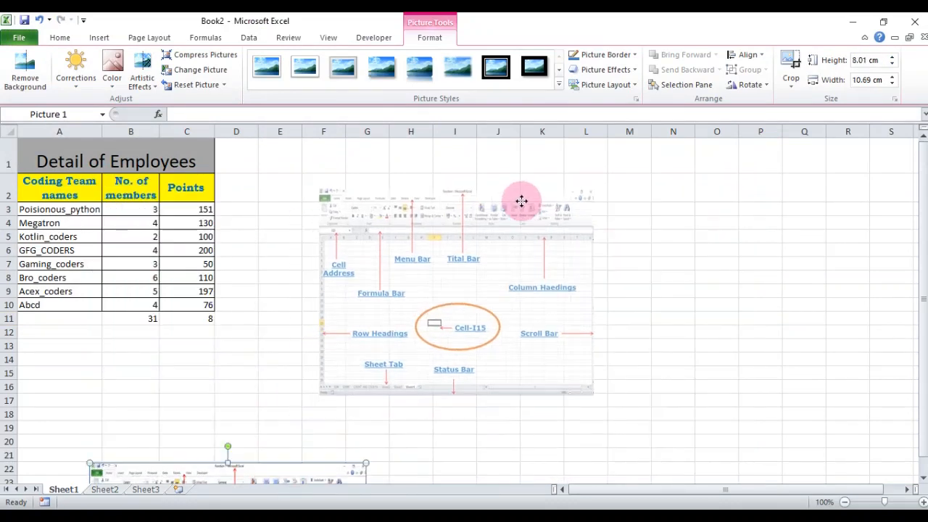
Resize the picture to about 8.7 cm high by 12 cm wide beside the data table and leave it selected.
{"action": "left_click_drag", "start_coordinate": [594, 189], "coordinate": [561, 213]}
{"action": "left_click_drag", "start_coordinate": [562, 304], "coordinate": [629, 304]}
{"action": "left_click_drag", "start_coordinate": [475, 195], "coordinate": [475, 171]}
{"action": "left_click", "coordinate": [754, 248]}
{"action": "left_click", "coordinate": [483, 281]}
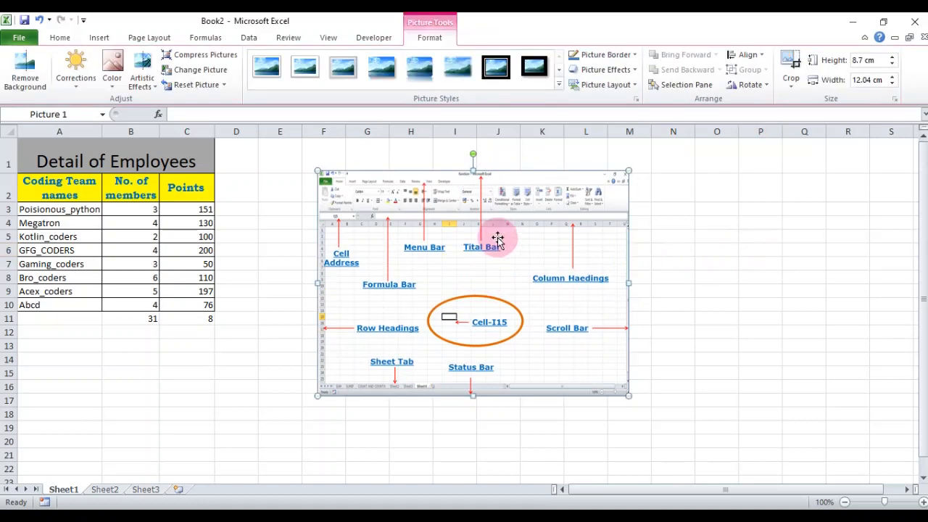
Delete the picture beside the data table and open the Clip Art pane.
{"action": "key", "text": "Delete"}
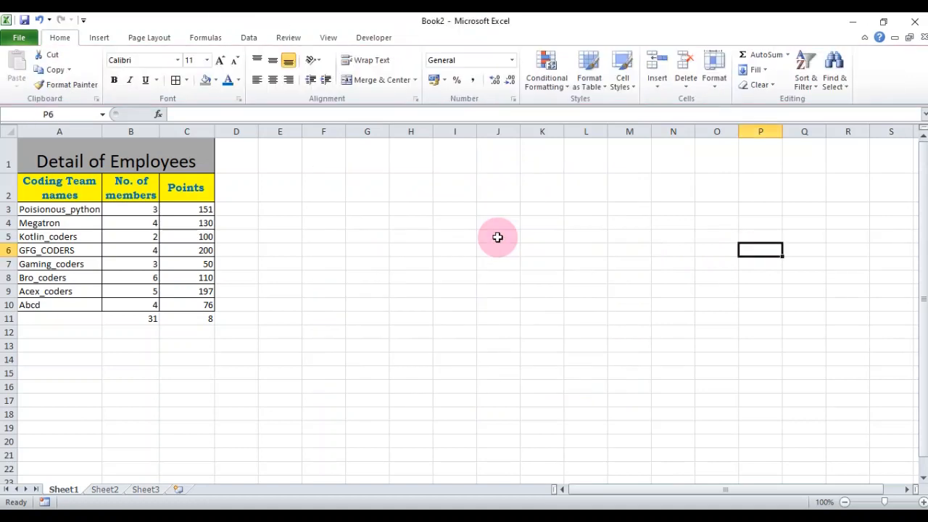
{"action": "left_click", "coordinate": [98, 38]}
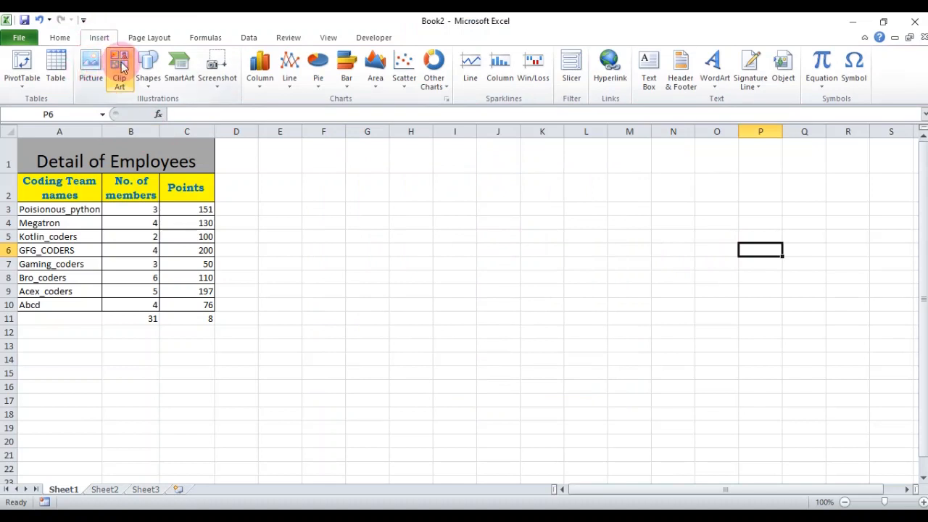
{"action": "left_click", "coordinate": [121, 66]}
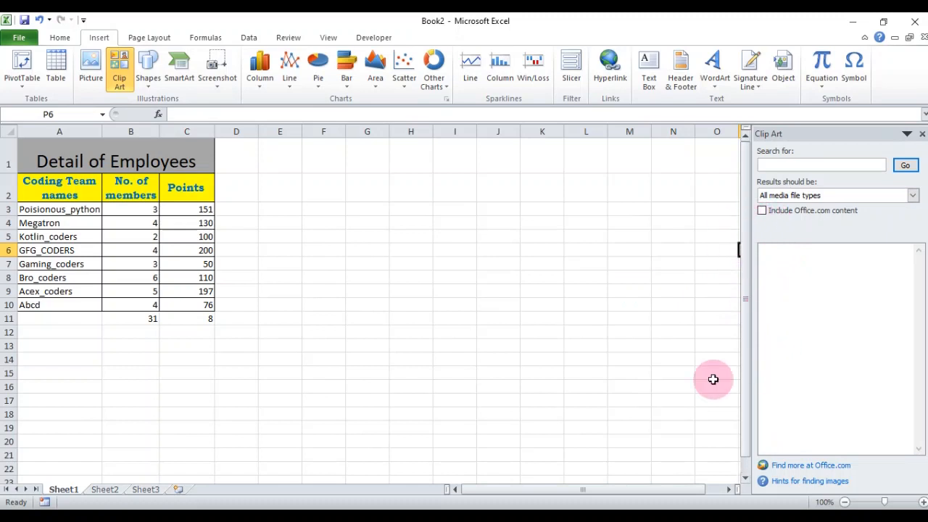
Draw an oval about 3.55 cm high by 4 cm wide beside the data table.
{"action": "left_click", "coordinate": [148, 83]}
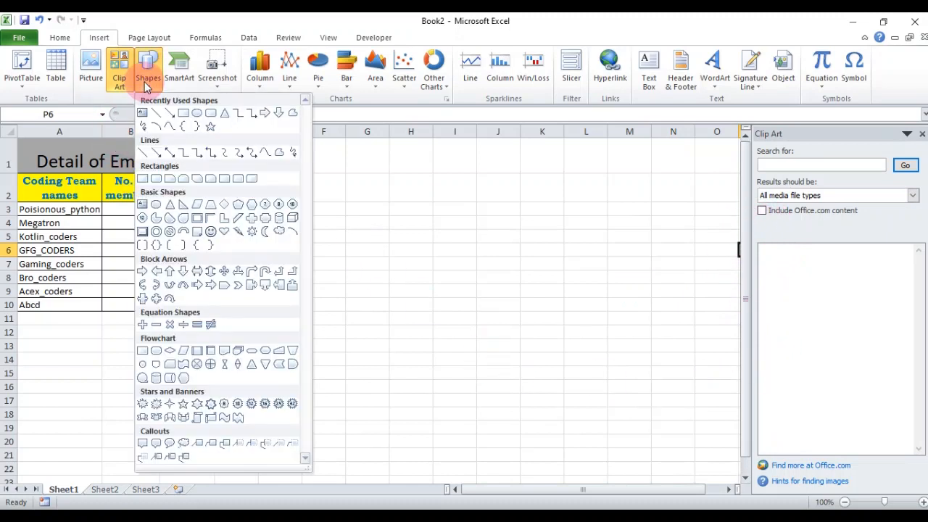
{"action": "left_click", "coordinate": [196, 117]}
{"action": "left_click_drag", "start_coordinate": [373, 169], "coordinate": [478, 260]}
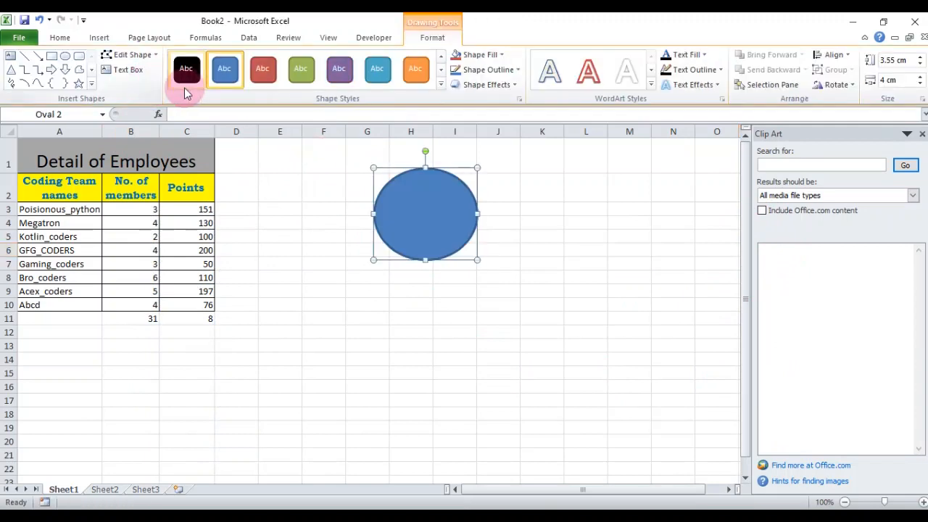
Draw an isosceles triangle below the oval, across columns H to J, and deselect it.
{"action": "left_click", "coordinate": [67, 42]}
{"action": "left_click", "coordinate": [102, 39]}
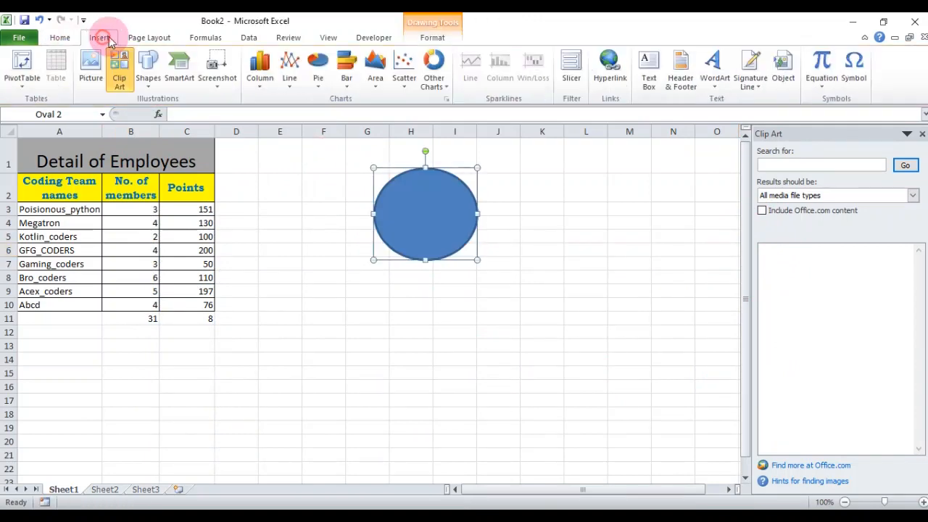
{"action": "left_click", "coordinate": [148, 67]}
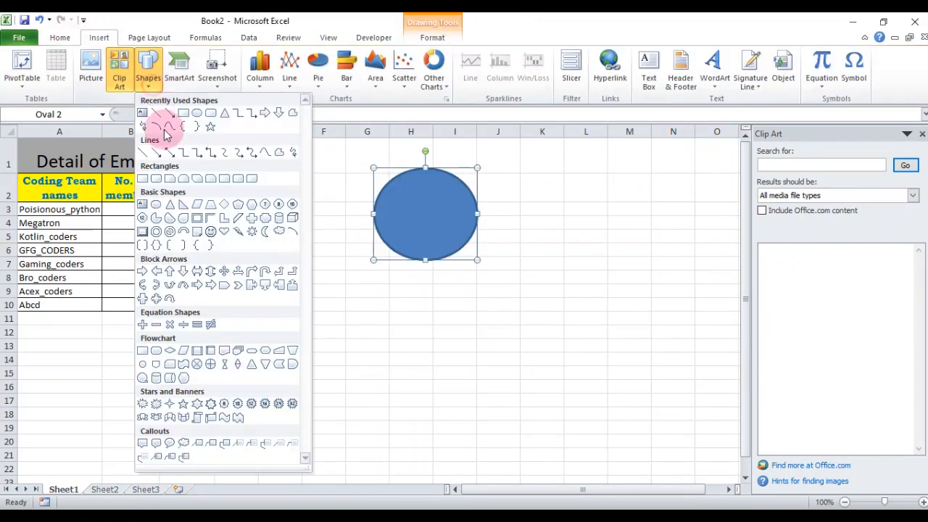
{"action": "left_click", "coordinate": [169, 205]}
{"action": "left_click_drag", "start_coordinate": [408, 301], "coordinate": [516, 396]}
{"action": "left_click", "coordinate": [570, 327]}
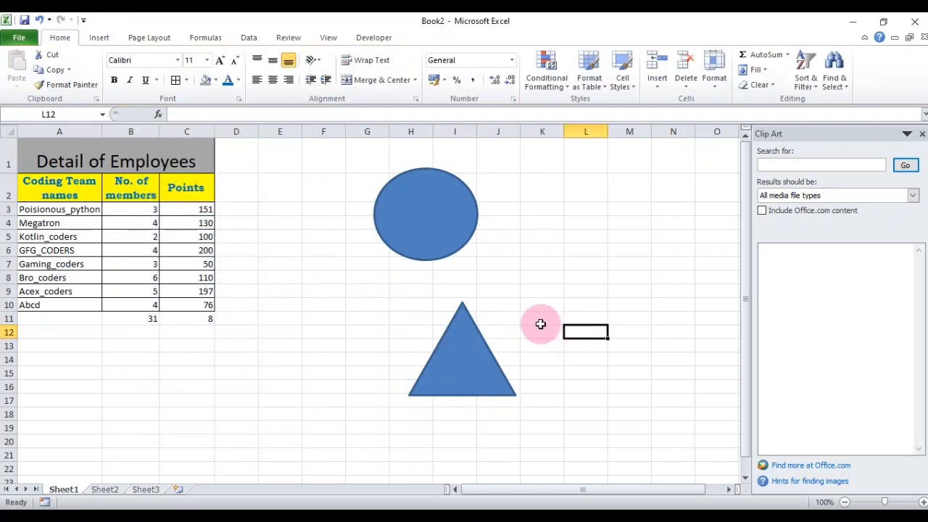
Insert a clustered column chart of the table range A2:C10 and move it over the oval, beside the data table.
{"action": "left_click", "coordinate": [100, 37]}
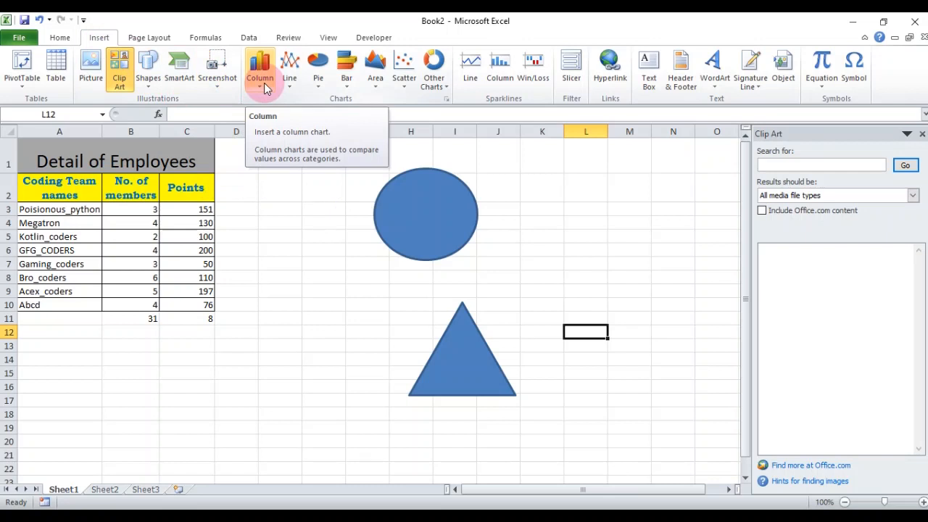
{"action": "left_click", "coordinate": [87, 237]}
{"action": "left_click", "coordinate": [52, 161]}
{"action": "left_click_drag", "start_coordinate": [52, 161], "coordinate": [145, 305]}
{"action": "left_click", "coordinate": [131, 277]}
{"action": "left_click_drag", "start_coordinate": [59, 197], "coordinate": [196, 307]}
{"action": "left_click", "coordinate": [268, 74]}
{"action": "left_click", "coordinate": [259, 124]}
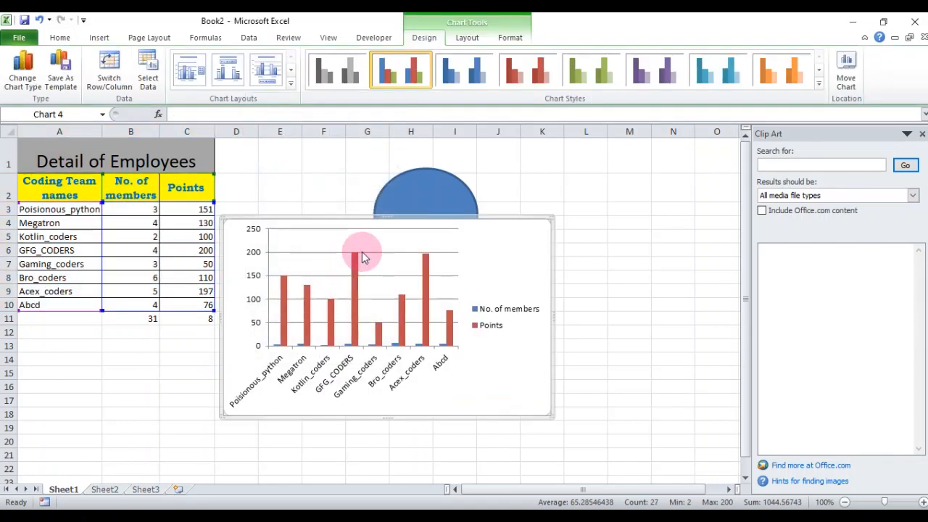
{"action": "mouse_move", "coordinate": [515, 215]}
{"action": "left_mouse_down"}
{"action": "mouse_move", "coordinate": [581, 156]}
{"action": "mouse_move", "coordinate": [572, 169]}
{"action": "left_mouse_up"}
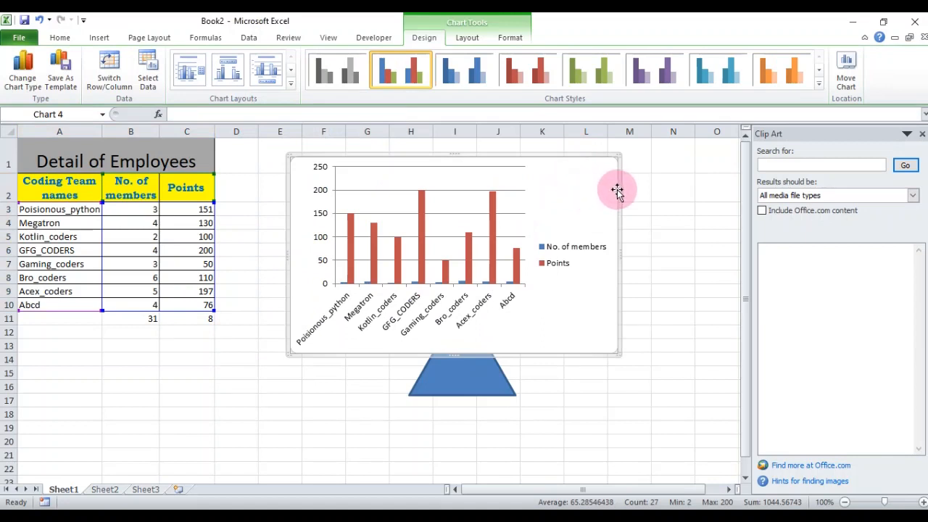
Delete the column chart, the oval and the triangle from Sheet1.
{"action": "key", "text": "Delete"}
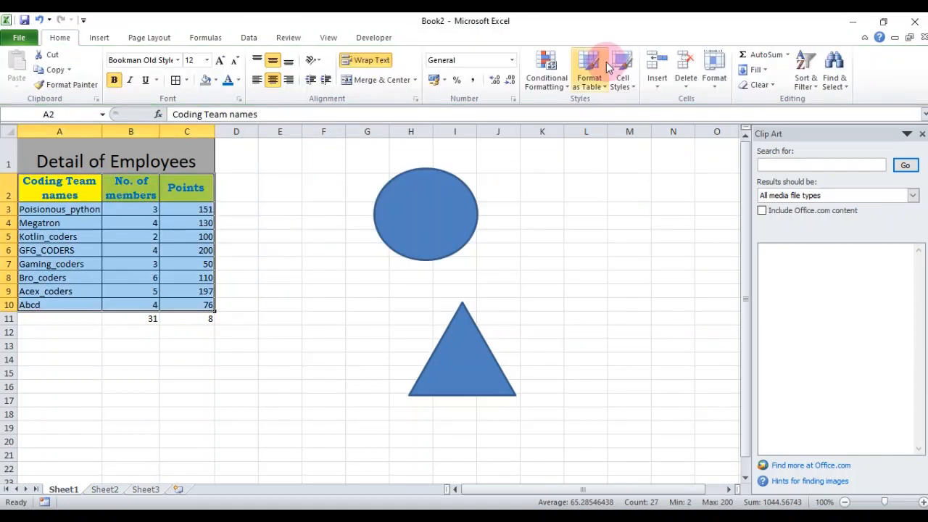
{"action": "left_click", "coordinate": [106, 44]}
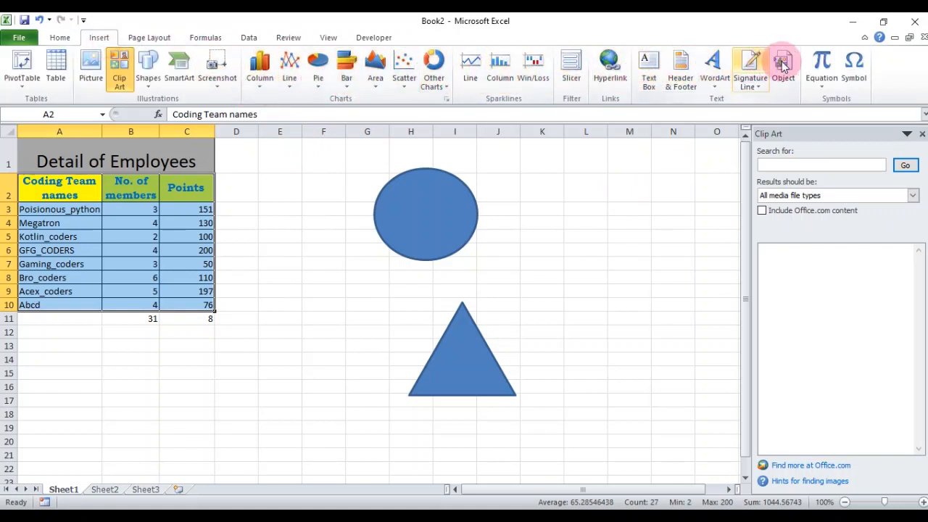
{"action": "left_click", "coordinate": [140, 39]}
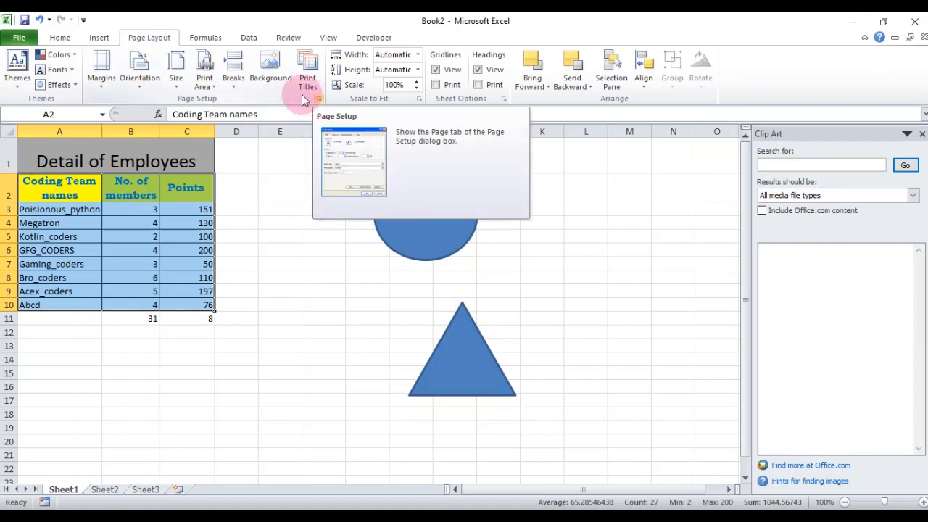
{"action": "left_click", "coordinate": [289, 163]}
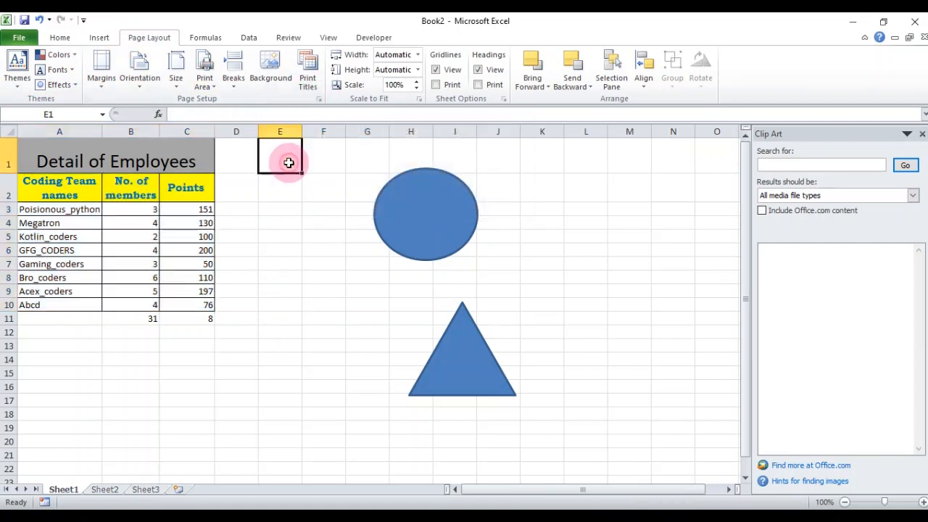
{"action": "left_click", "coordinate": [386, 215]}
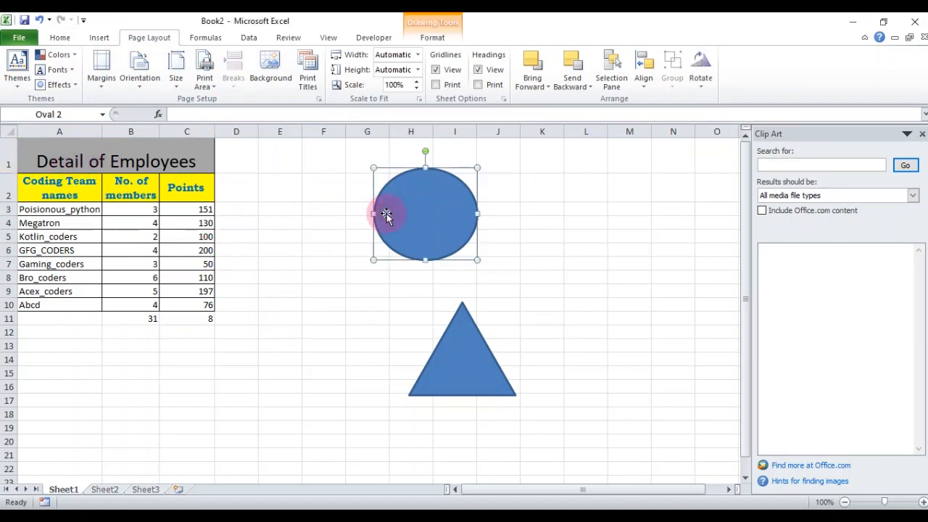
{"action": "key", "text": "Delete"}
{"action": "left_click", "coordinate": [464, 363]}
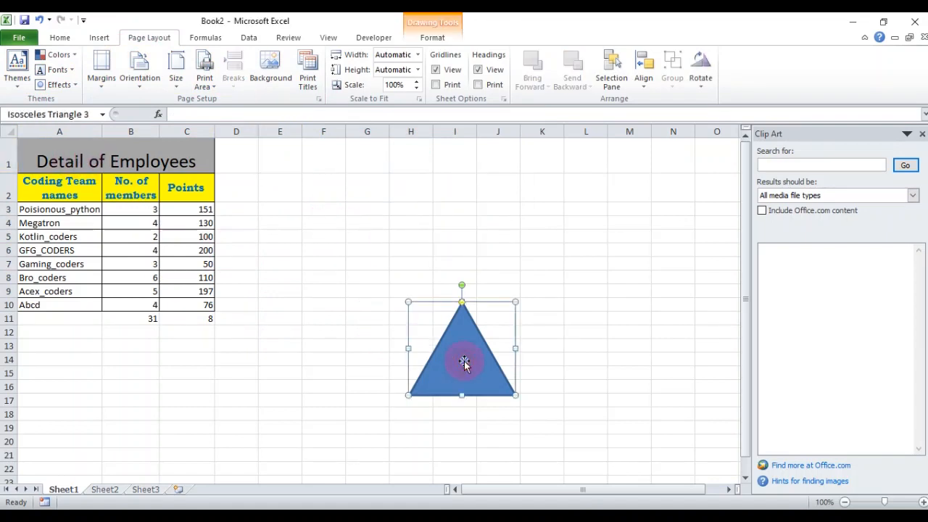
{"action": "key", "text": "Delete"}
{"action": "left_click", "coordinate": [308, 277]}
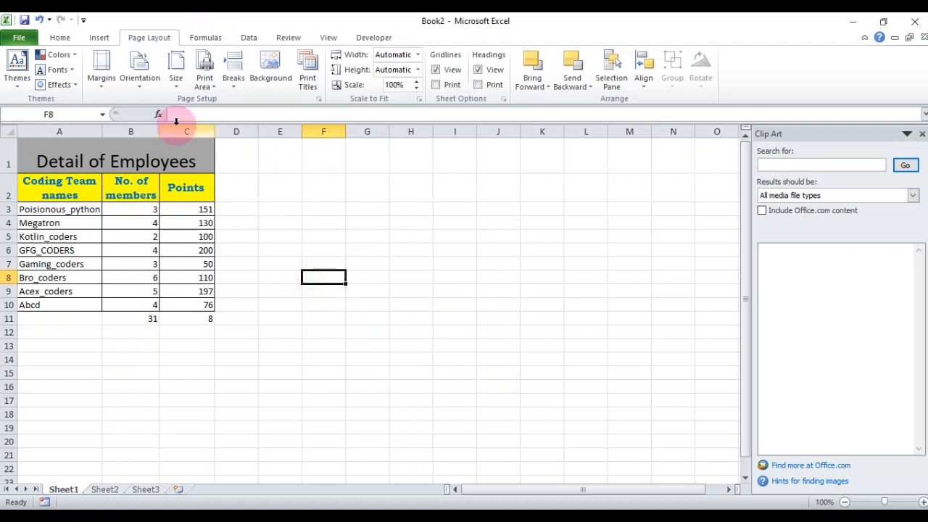
Preview the printed page of Sheet1 from the Page Setup dialog and return to the worksheet.
{"action": "left_click", "coordinate": [319, 98]}
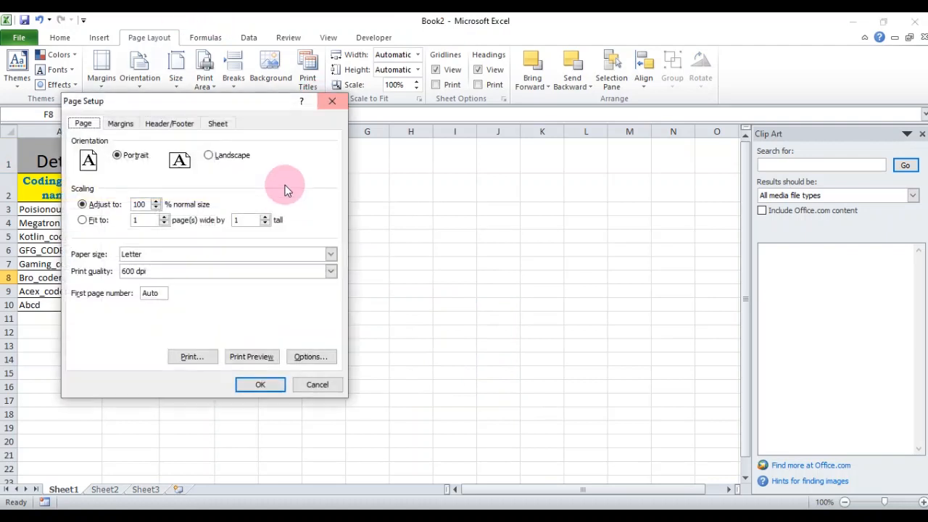
{"action": "left_click", "coordinate": [244, 360]}
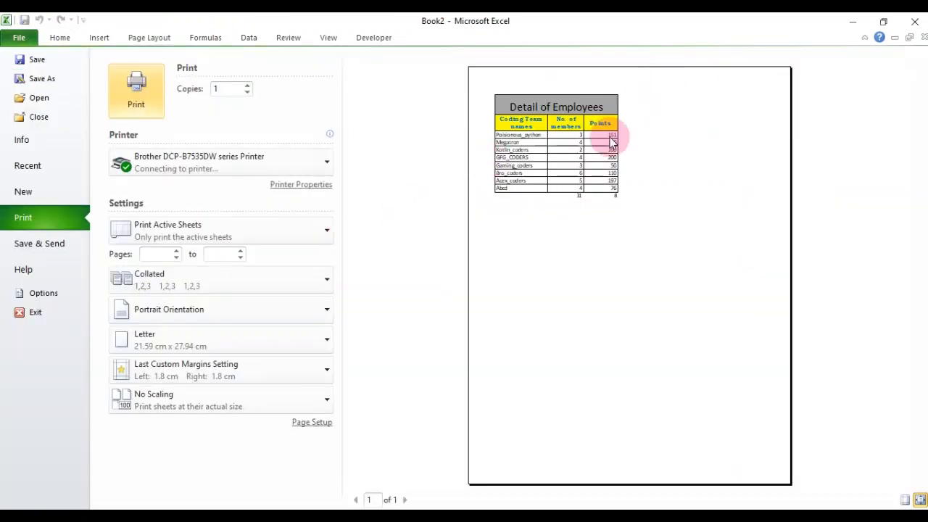
{"action": "key", "text": "Escape"}
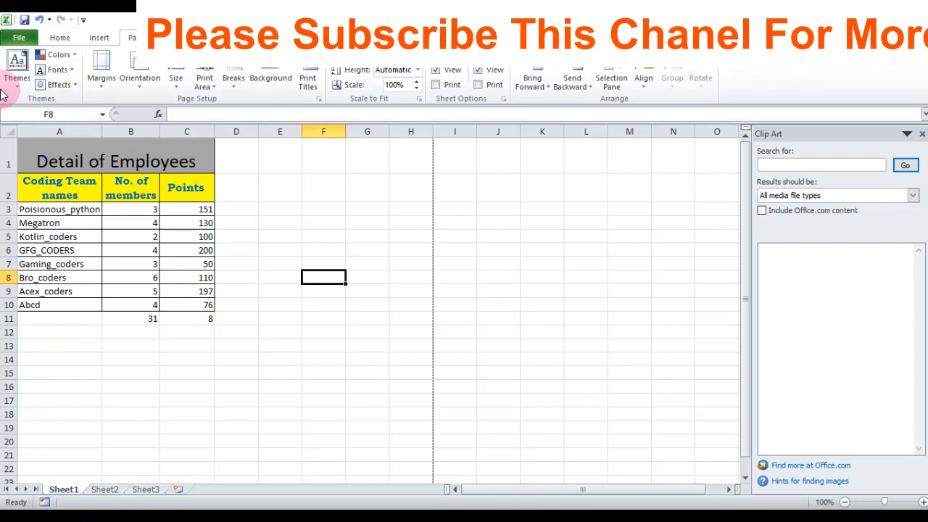
Print one copy of the active sheet on the Brother DCP-B7535DW printer.
{"action": "left_click", "coordinate": [18, 37]}
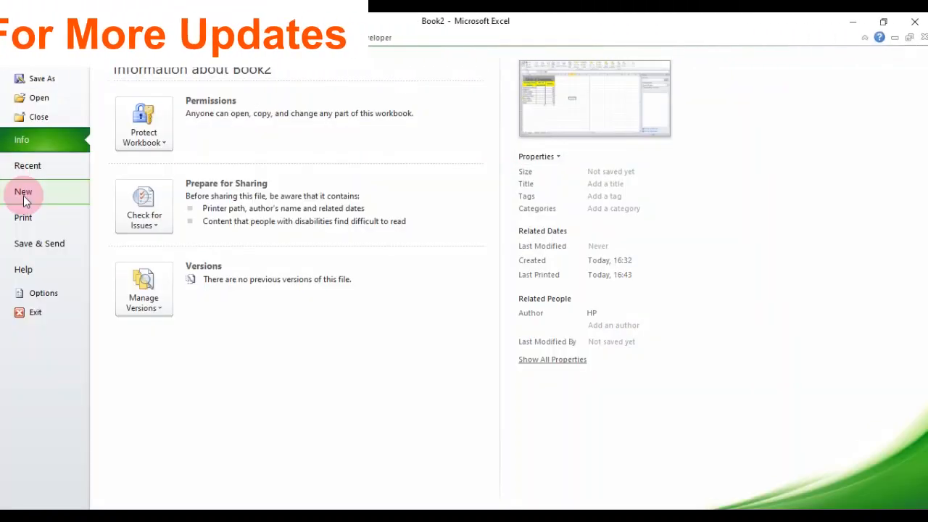
{"action": "left_click", "coordinate": [33, 217]}
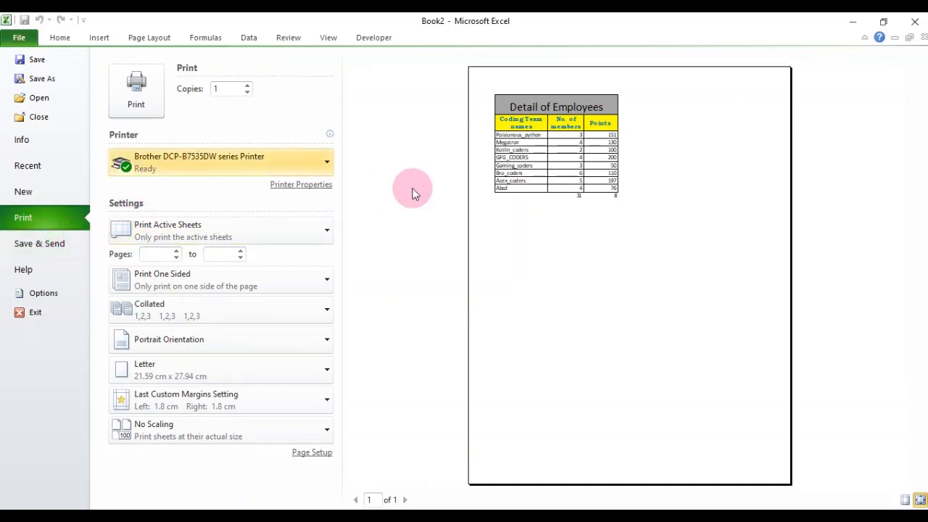
{"action": "left_click", "coordinate": [136, 105]}
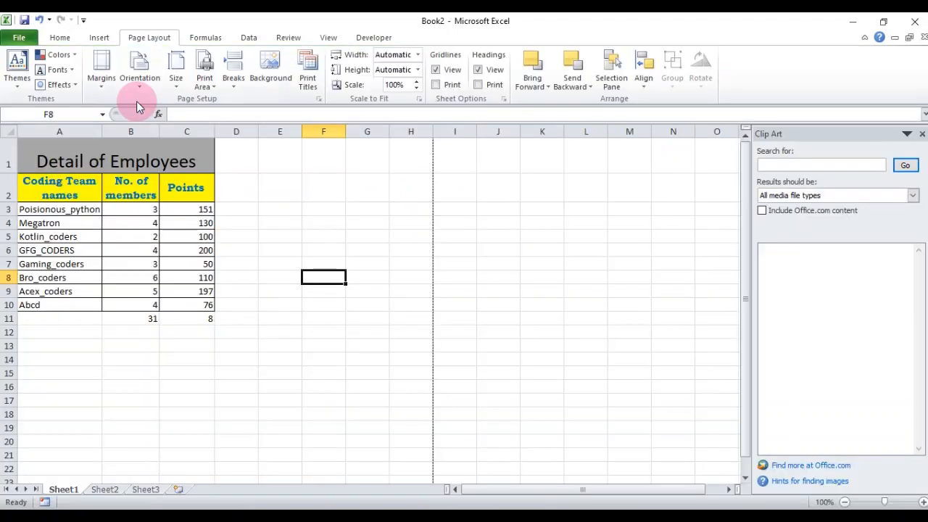
Close the Clip Art pane and clear the totals below the table in row 11.
{"action": "left_click", "coordinate": [921, 133]}
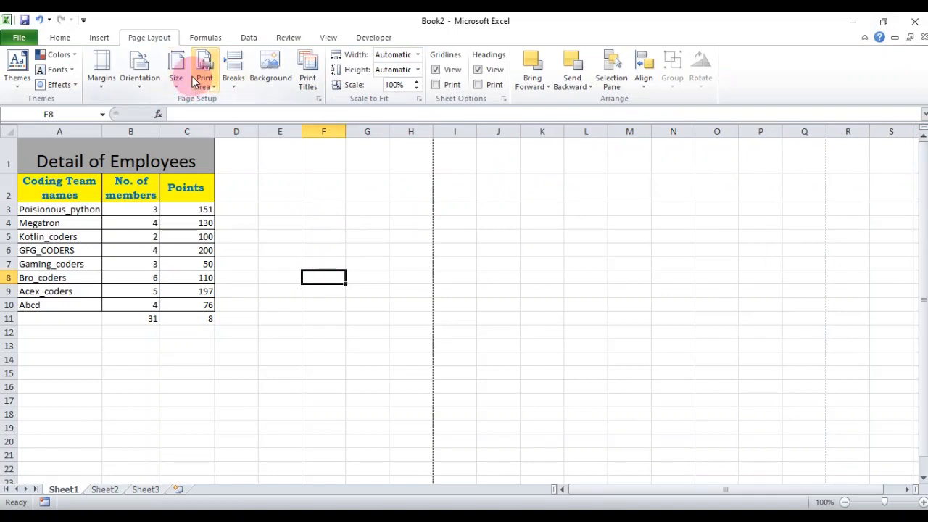
{"action": "left_click", "coordinate": [209, 42]}
{"action": "left_click", "coordinate": [265, 251]}
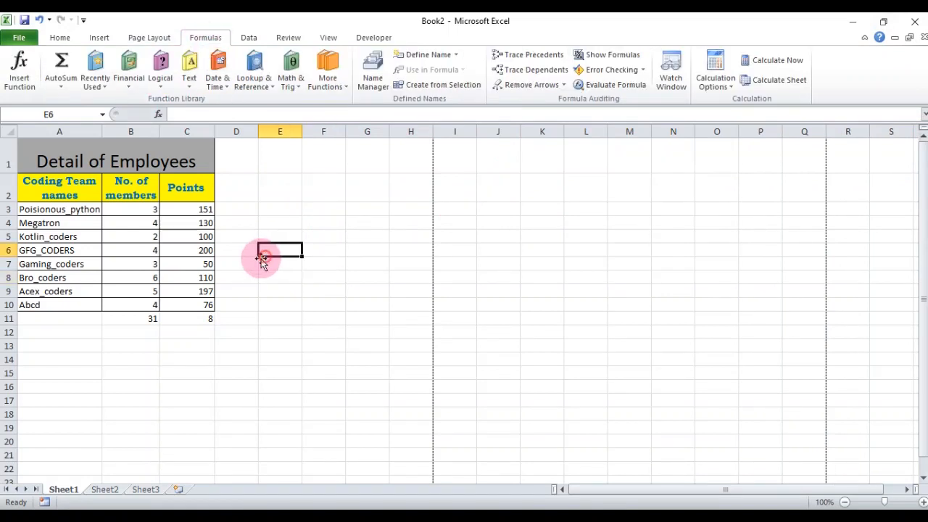
{"action": "left_click_drag", "start_coordinate": [148, 319], "coordinate": [222, 319]}
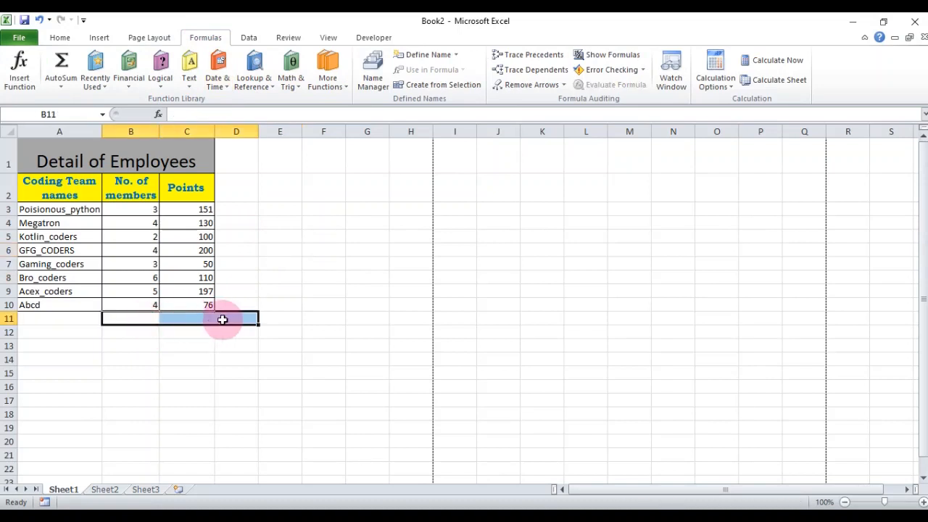
{"action": "left_click", "coordinate": [61, 38]}
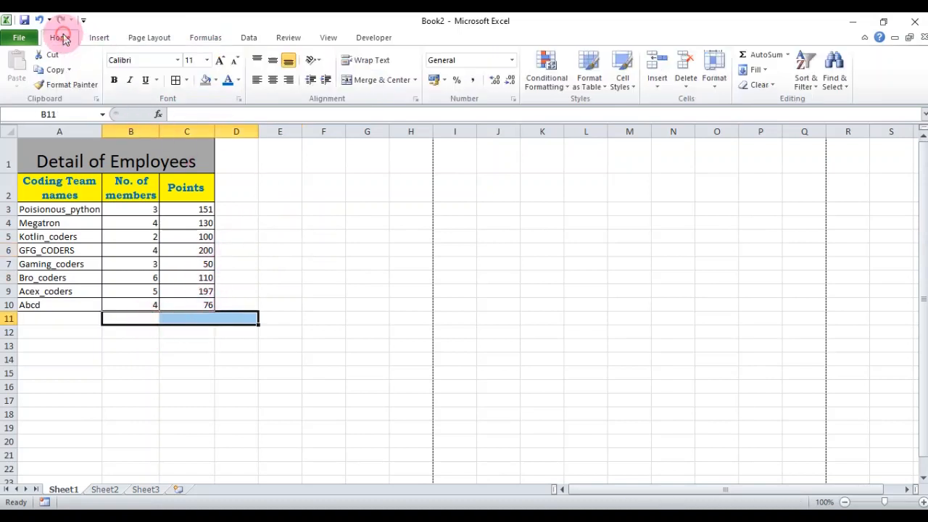
{"action": "left_click", "coordinate": [365, 246]}
{"action": "left_click", "coordinate": [241, 210]}
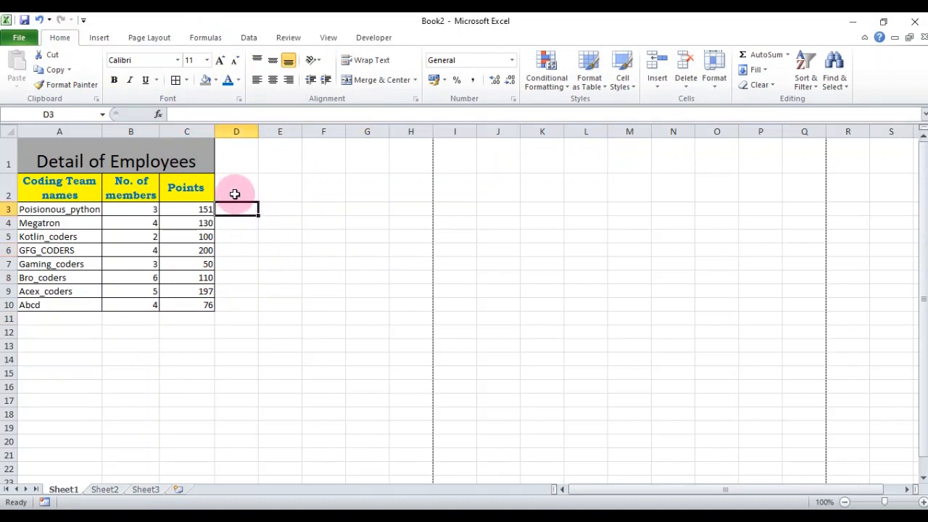
Enter the formula =SUM(B3:C3) in cell D3.
{"action": "left_click_drag", "start_coordinate": [132, 209], "coordinate": [191, 204]}
{"action": "left_click", "coordinate": [243, 206]}
{"action": "type", "text": "=sum"}
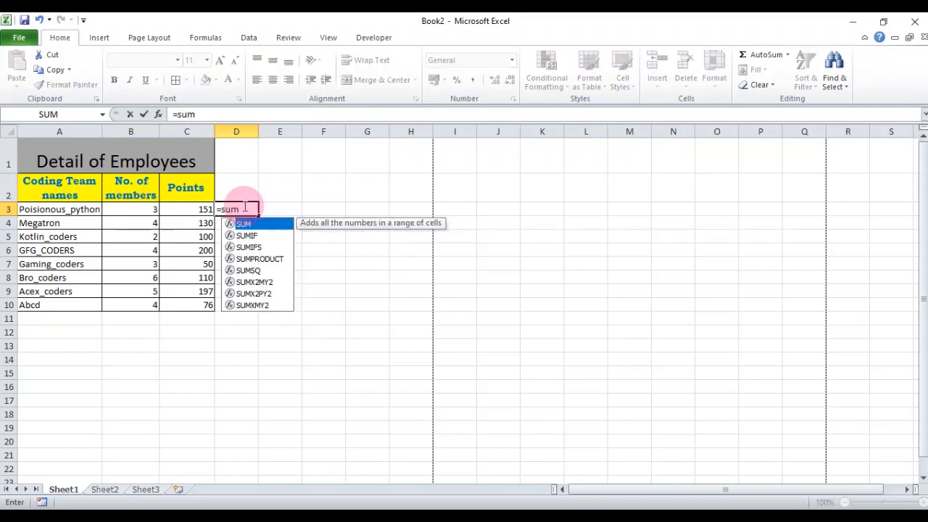
{"action": "type", "text": "("}
{"action": "left_click_drag", "start_coordinate": [142, 209], "coordinate": [179, 209]}
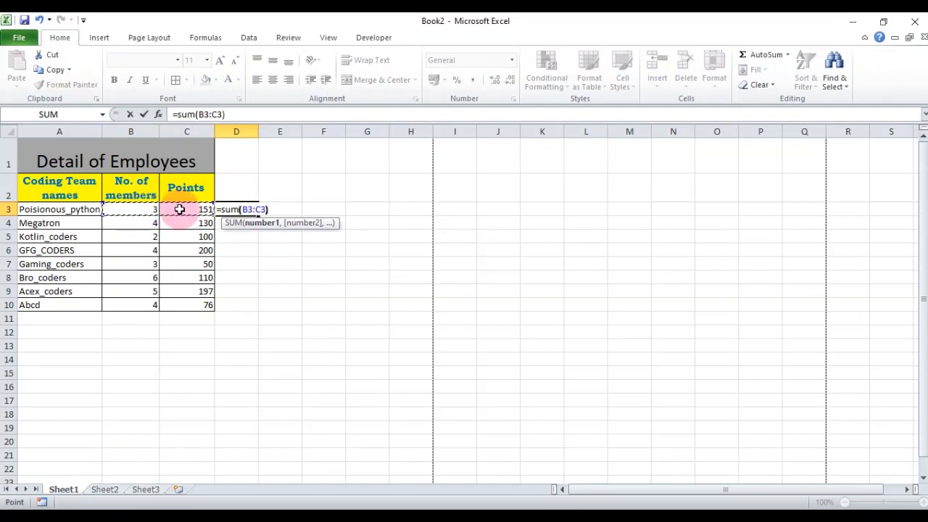
{"action": "type", "text": ")"}
{"action": "key", "text": "Return"}
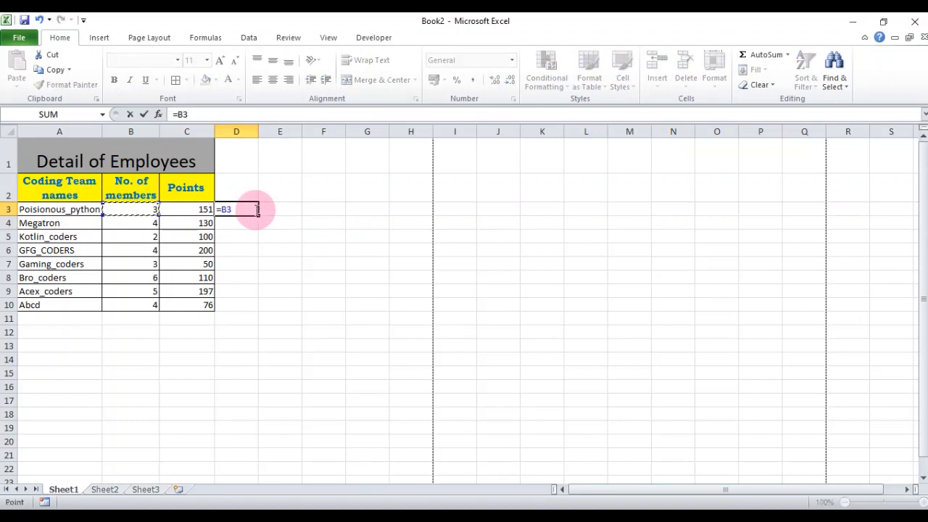
Enter the formula =B3+C3 in cell D3 to add the first team's members and points.
{"action": "key", "text": "Escape"}
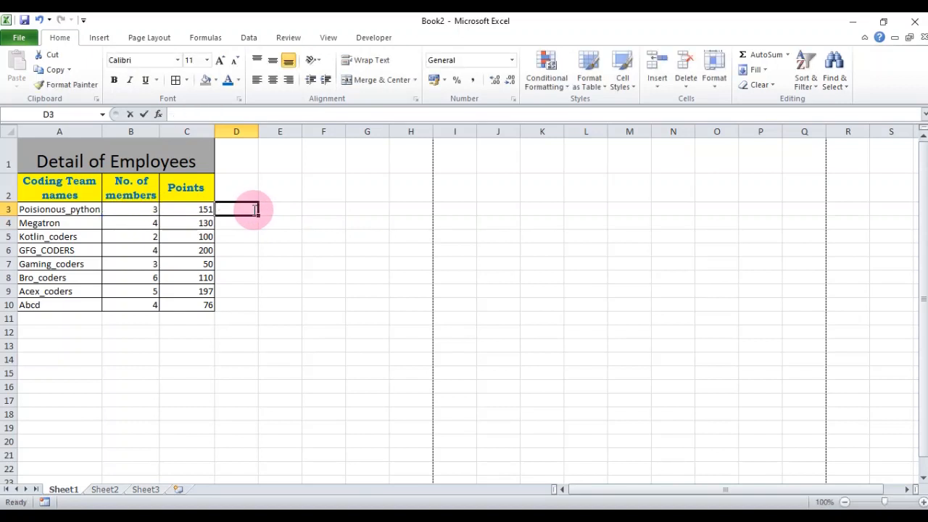
{"action": "type", "text": "="}
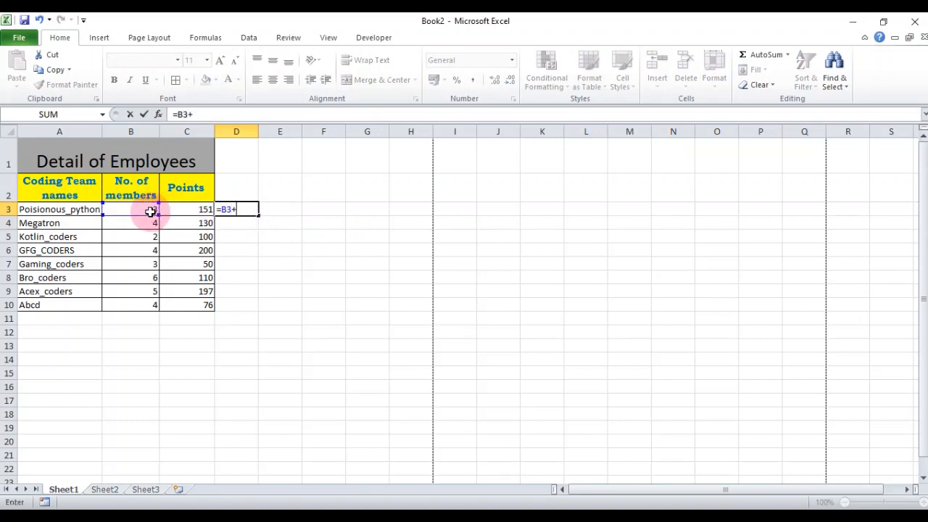
{"action": "key", "text": "Return"}
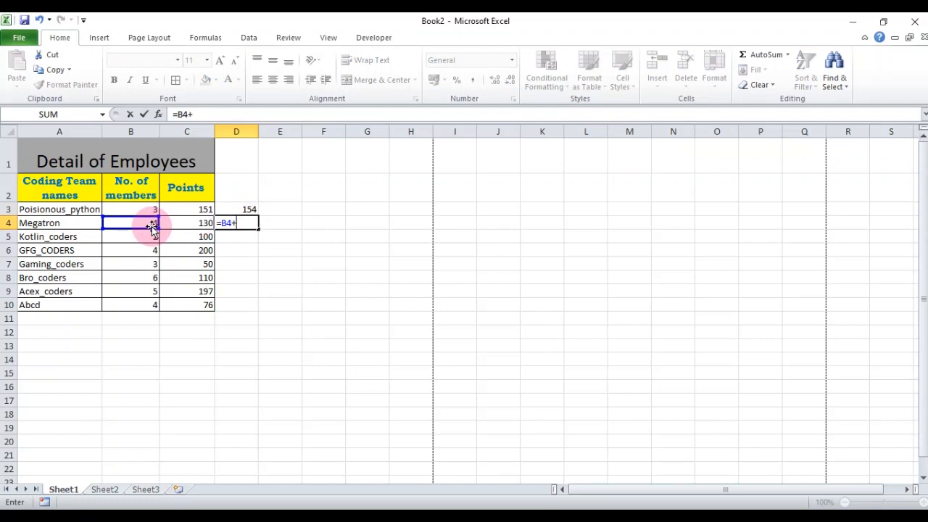
Enter the formulas =B4+C4 in cell D4 and =C5-B5 in cell D5.
{"action": "key", "text": "Return"}
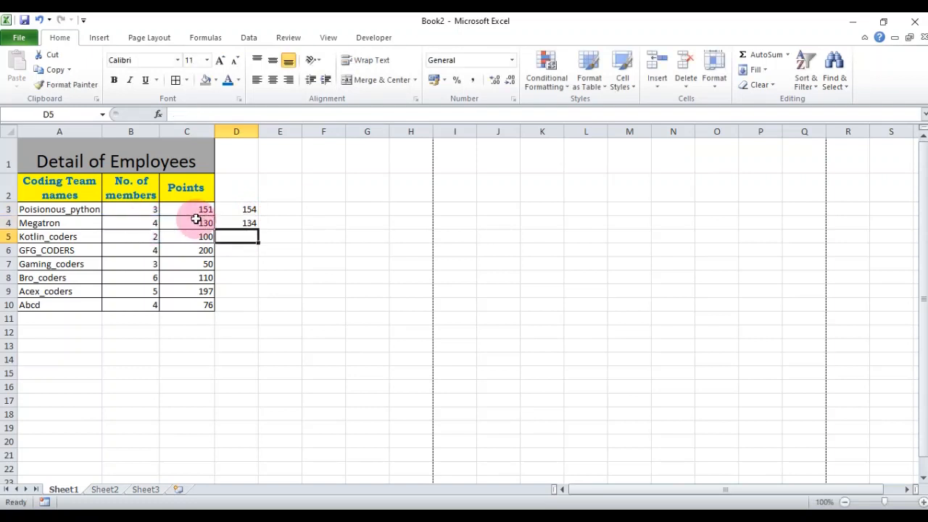
{"action": "type", "text": "="}
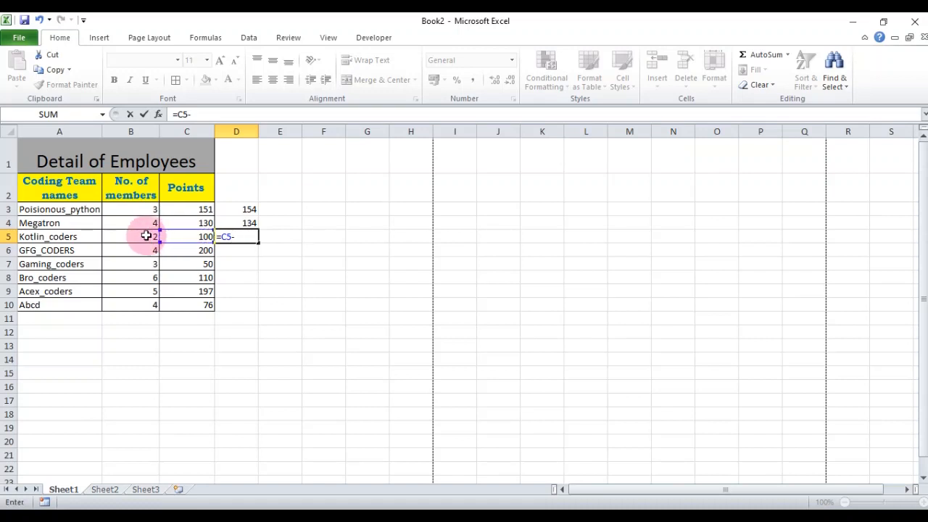
{"action": "key", "text": "Return"}
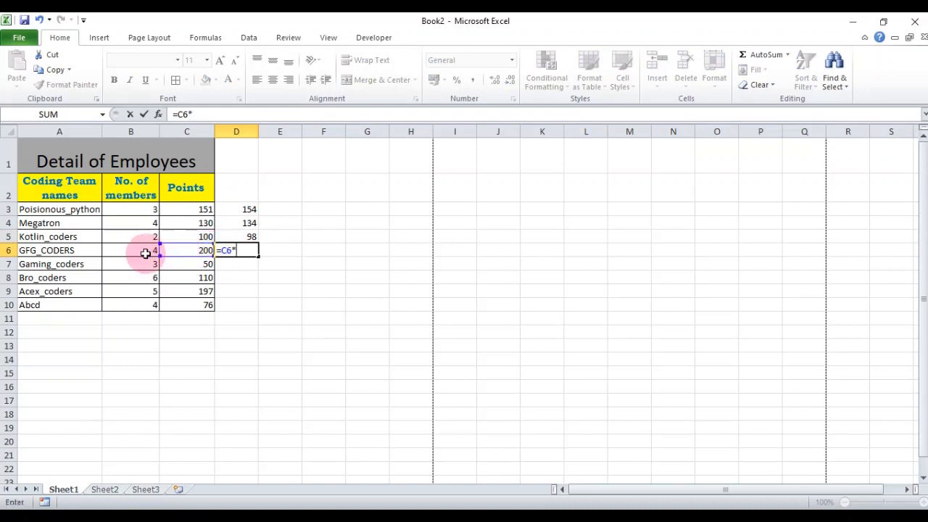
Enter the formulas =C6*B6 in cell D6 and =C7/B7 in cell D7.
{"action": "key", "text": "Return"}
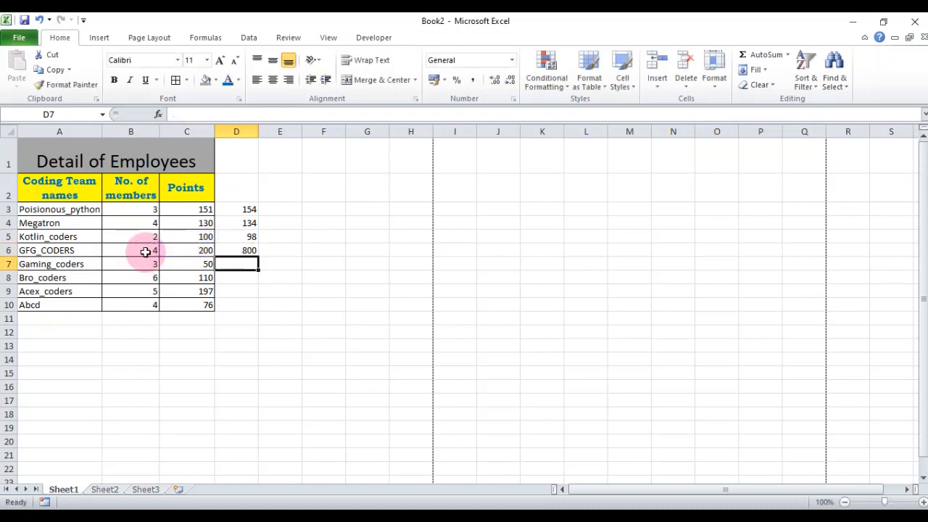
{"action": "type", "text": "="}
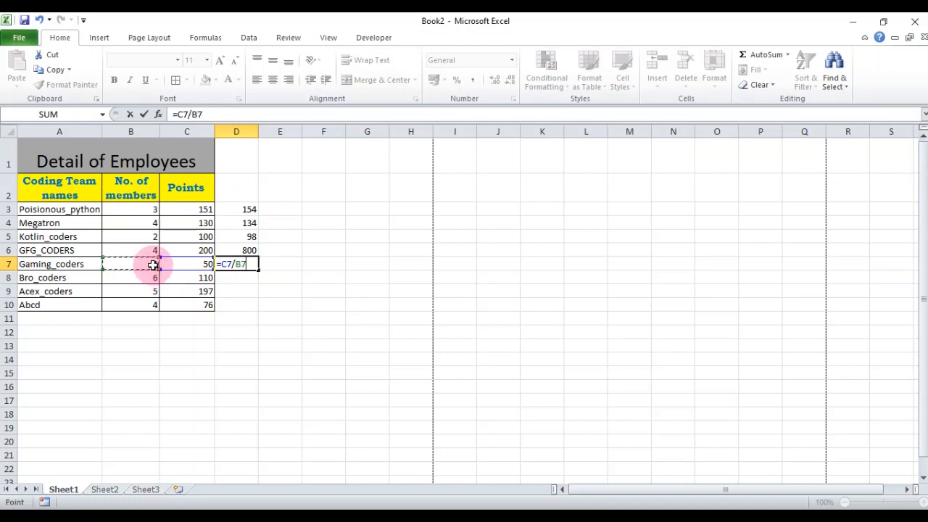
{"action": "key", "text": "Return"}
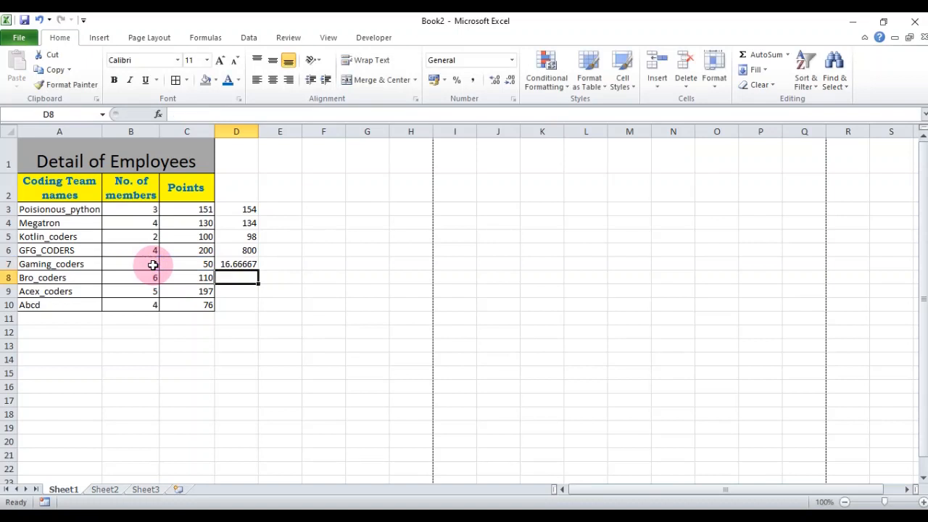
Check the formula in cell D3, look at Sheet2 and Sheet3, and return to Sheet1.
{"action": "left_click", "coordinate": [247, 208]}
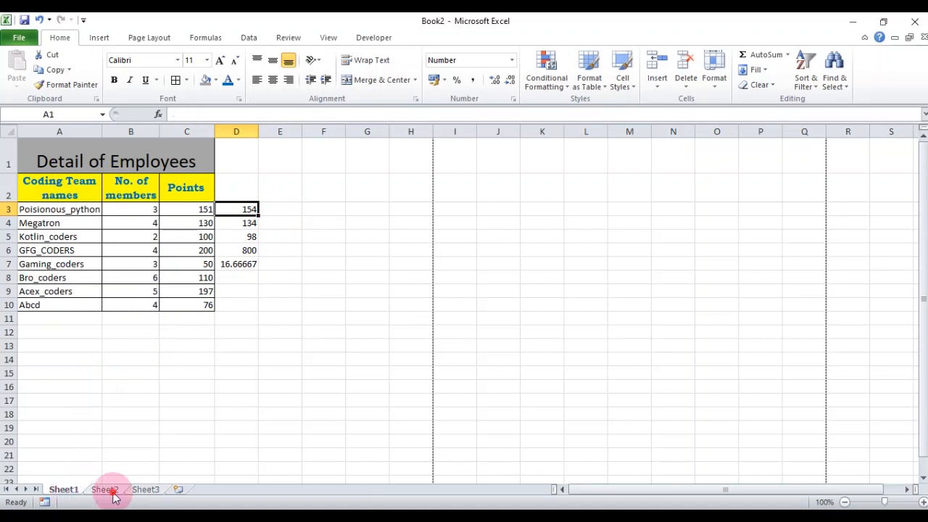
{"action": "left_click", "coordinate": [104, 490]}
{"action": "left_click", "coordinate": [145, 489]}
{"action": "left_click", "coordinate": [64, 489]}
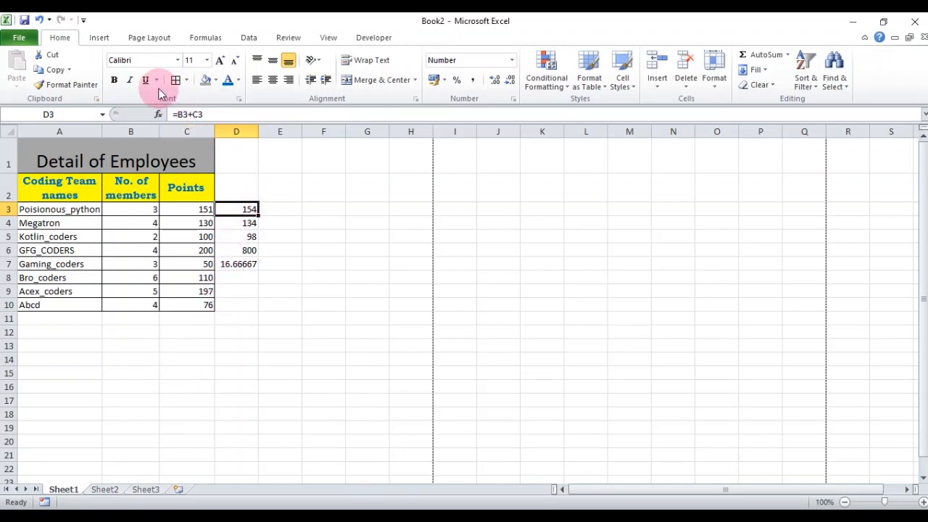
Review the available commands for inserting objects, page layout, formulas, data, reviewing, viewing and developer tools, ending at the basic formatting commands.
{"action": "left_click", "coordinate": [206, 38]}
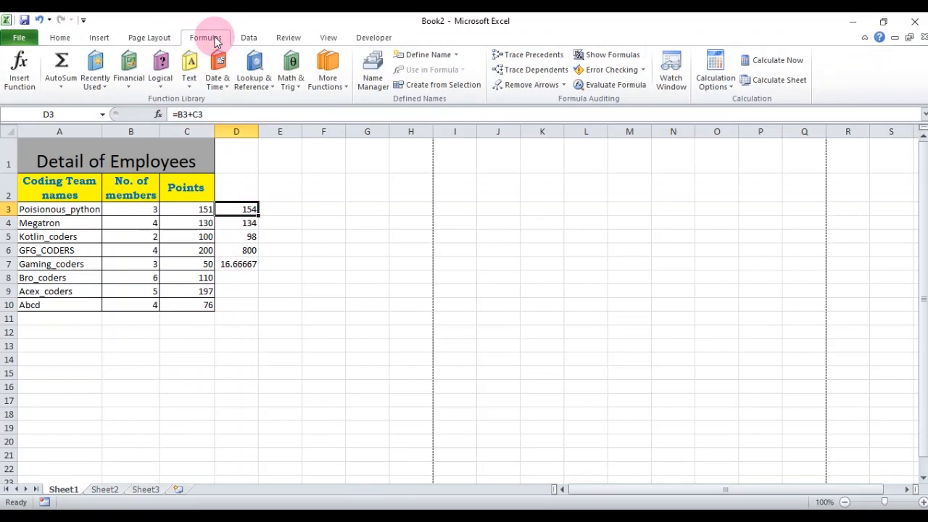
{"action": "left_click", "coordinate": [64, 39]}
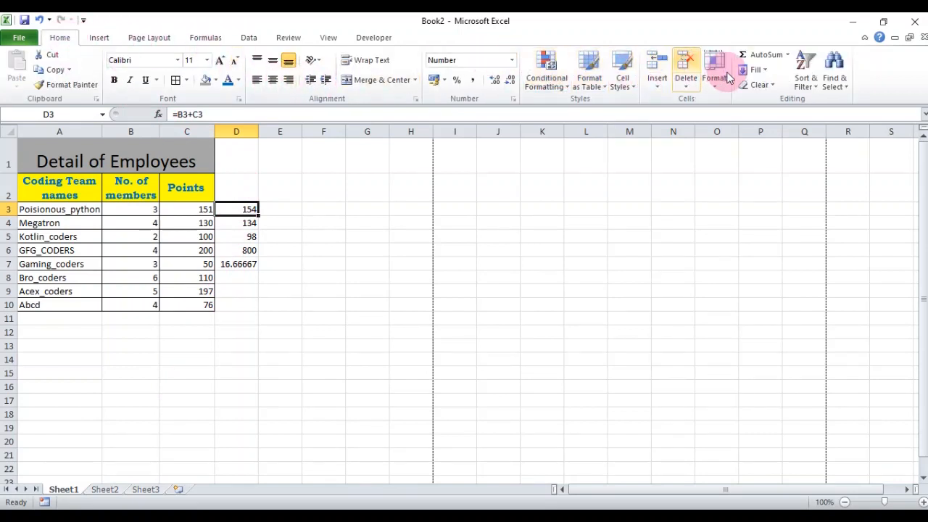
{"action": "left_click", "coordinate": [99, 37]}
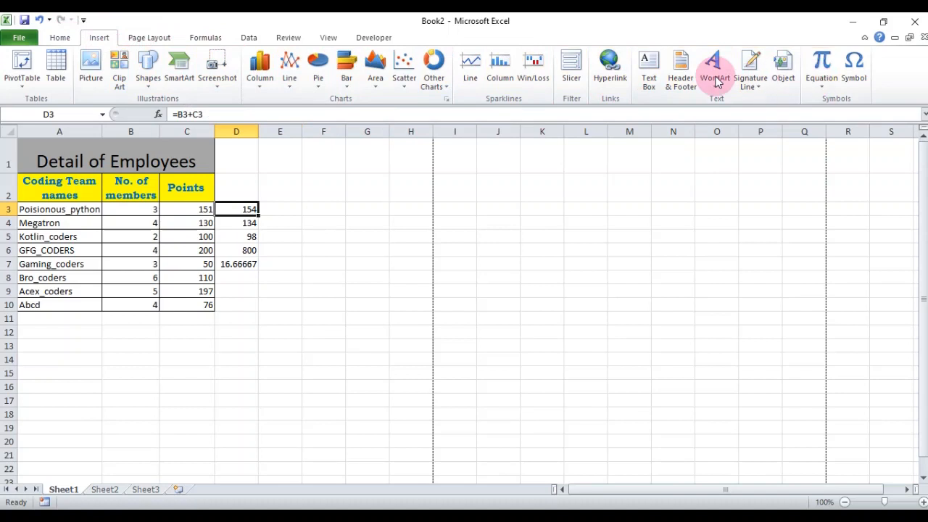
{"action": "left_click", "coordinate": [150, 37]}
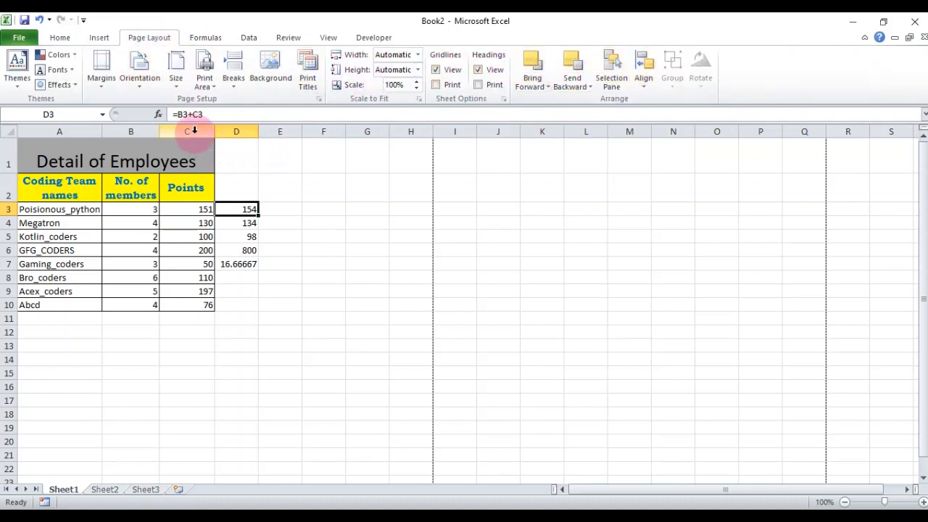
{"action": "left_click", "coordinate": [205, 38]}
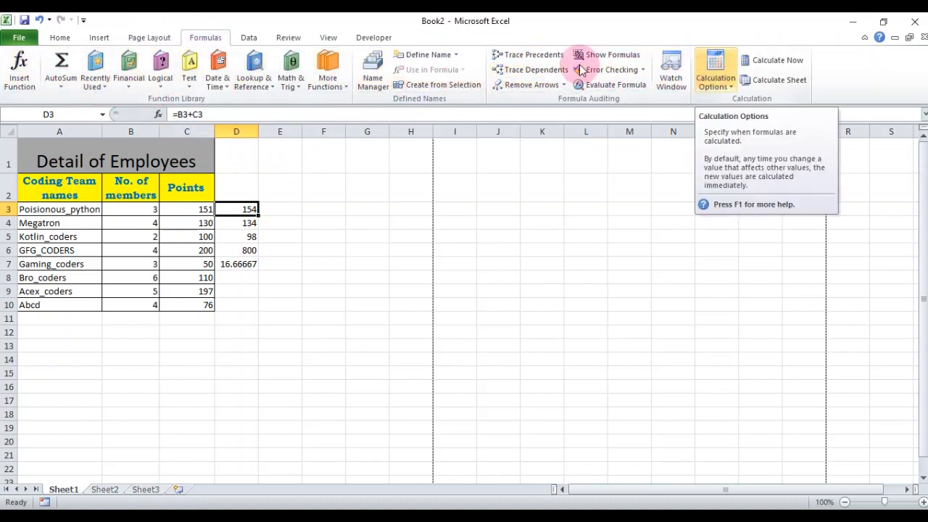
{"action": "left_click", "coordinate": [246, 40]}
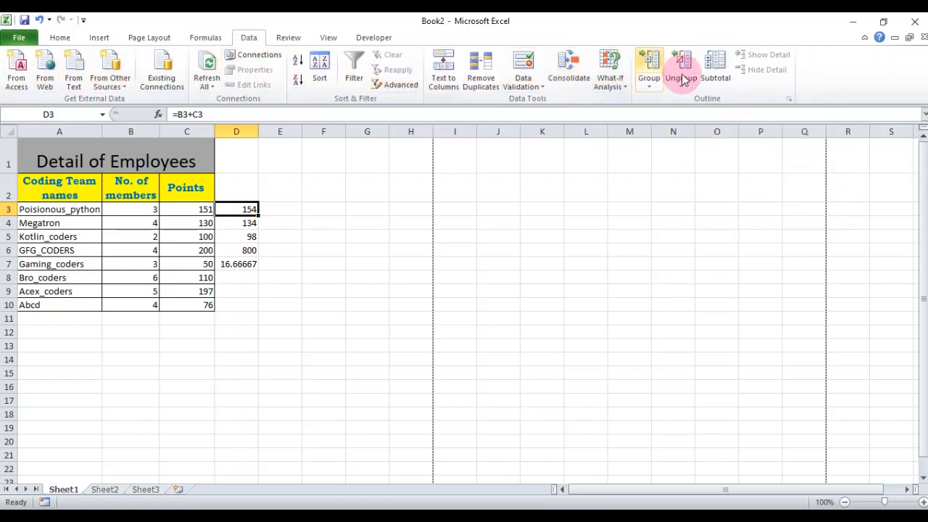
{"action": "left_click", "coordinate": [288, 37]}
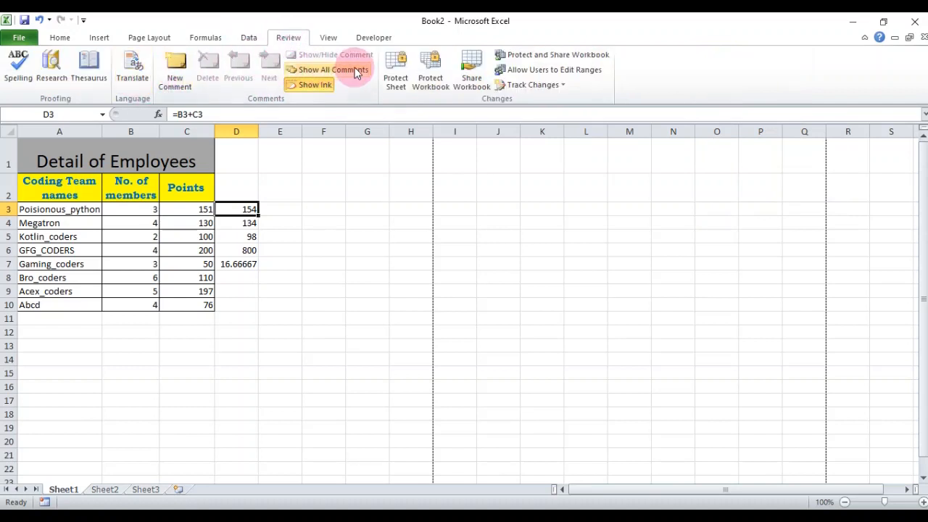
{"action": "left_click", "coordinate": [329, 37]}
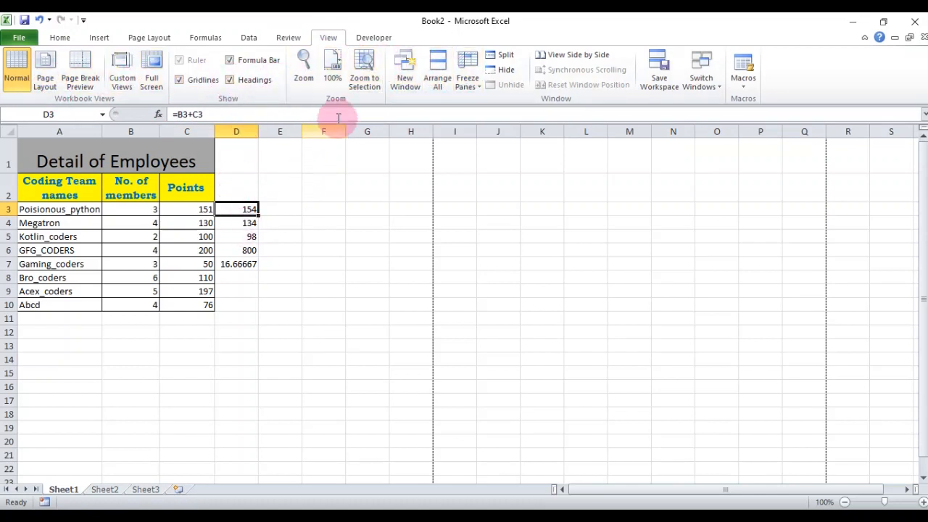
{"action": "left_click", "coordinate": [370, 39]}
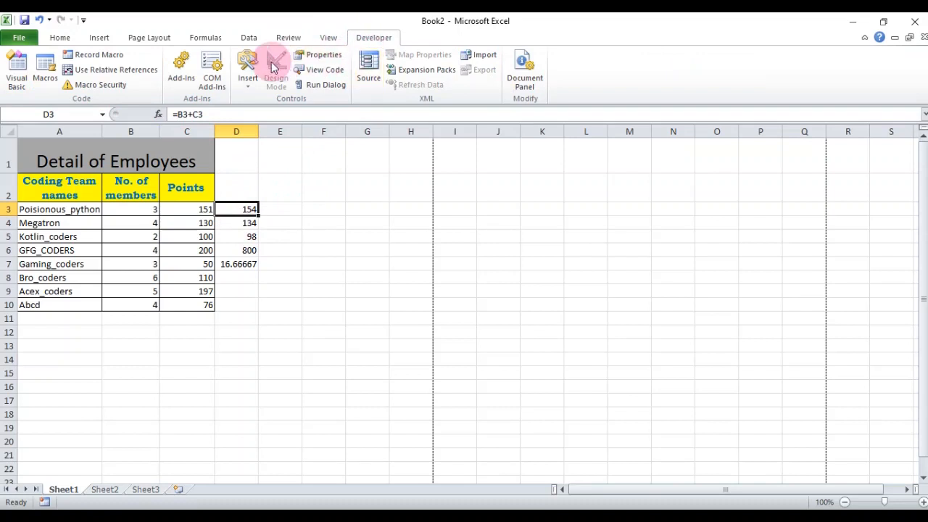
{"action": "left_click", "coordinate": [302, 189]}
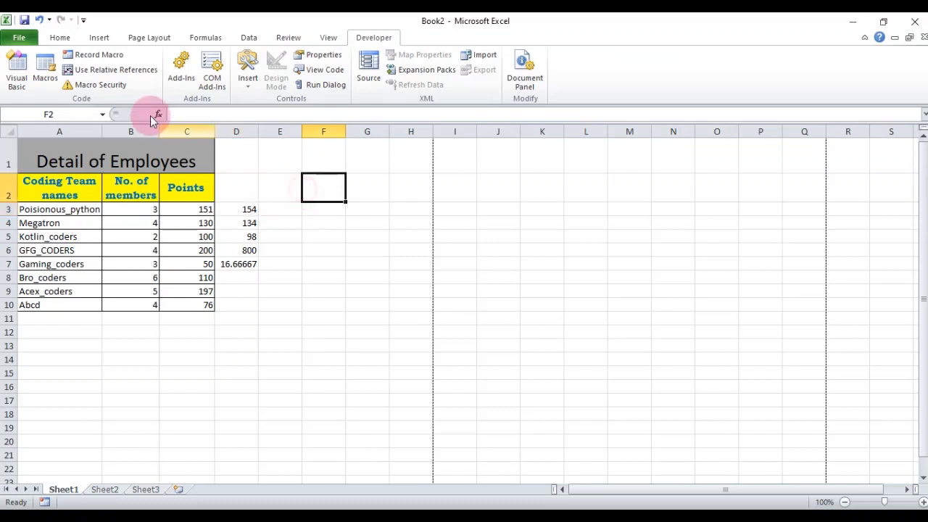
{"action": "left_click", "coordinate": [60, 37]}
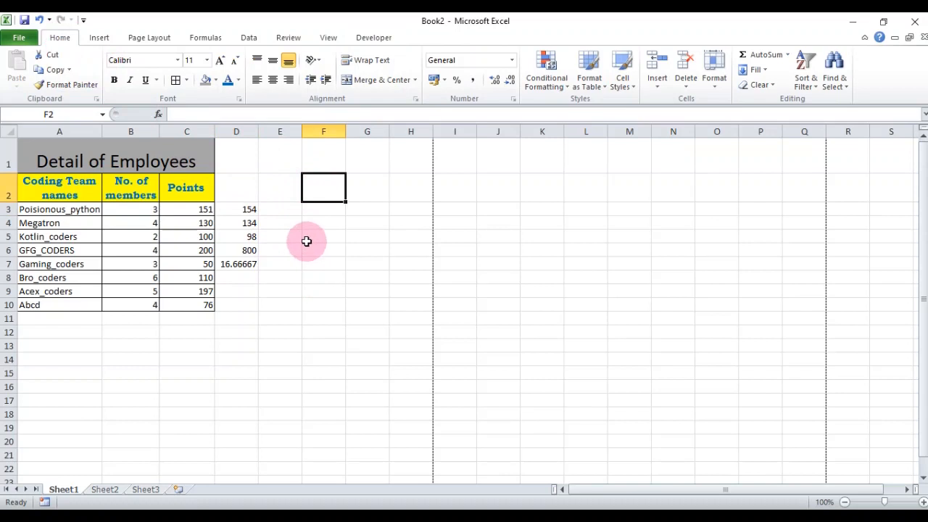
{"action": "left_click", "coordinate": [341, 222]}
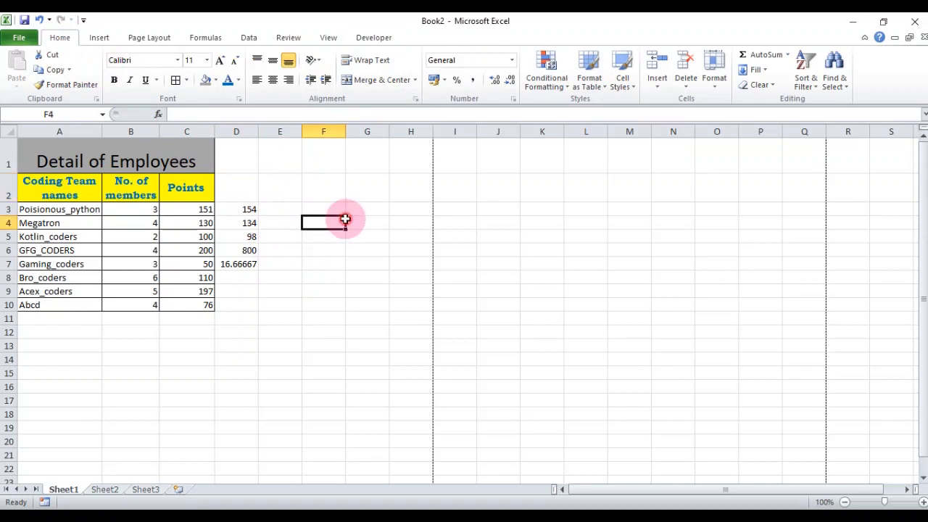
{"action": "left_click", "coordinate": [251, 183]}
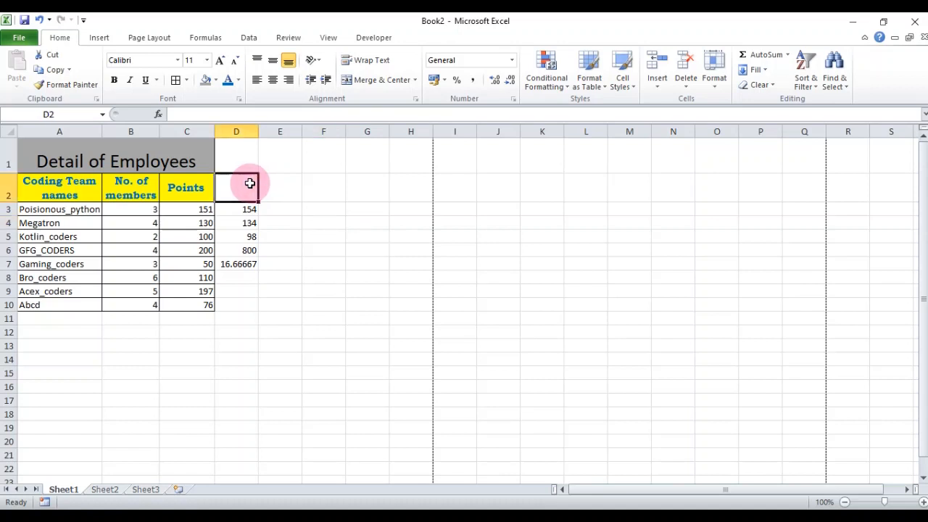
{"action": "left_click", "coordinate": [243, 166]}
{"action": "left_click_drag", "start_coordinate": [242, 167], "coordinate": [311, 153]}
{"action": "left_click", "coordinate": [318, 224]}
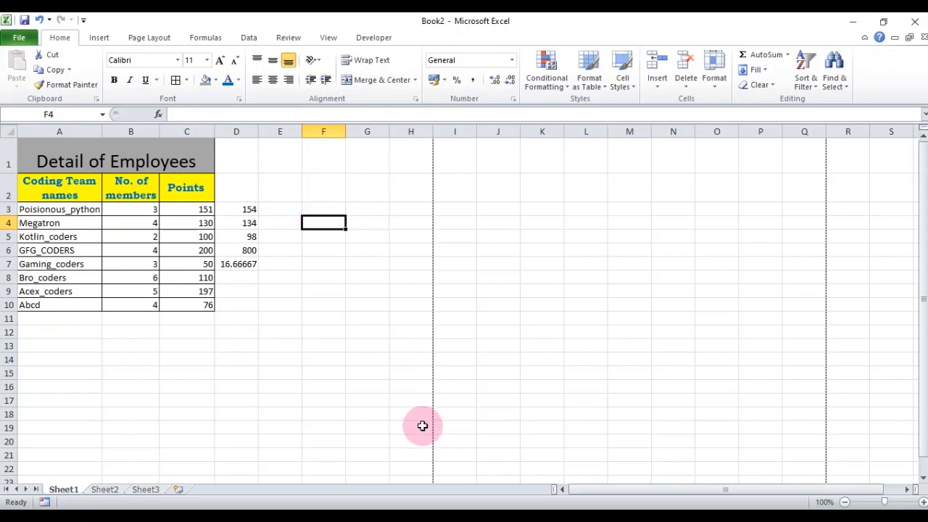
{"action": "left_click", "coordinate": [453, 516]}
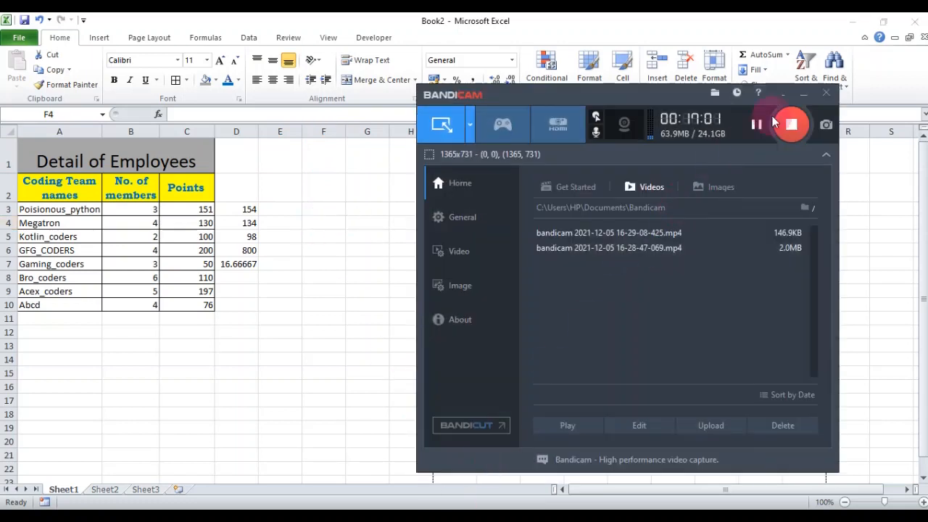